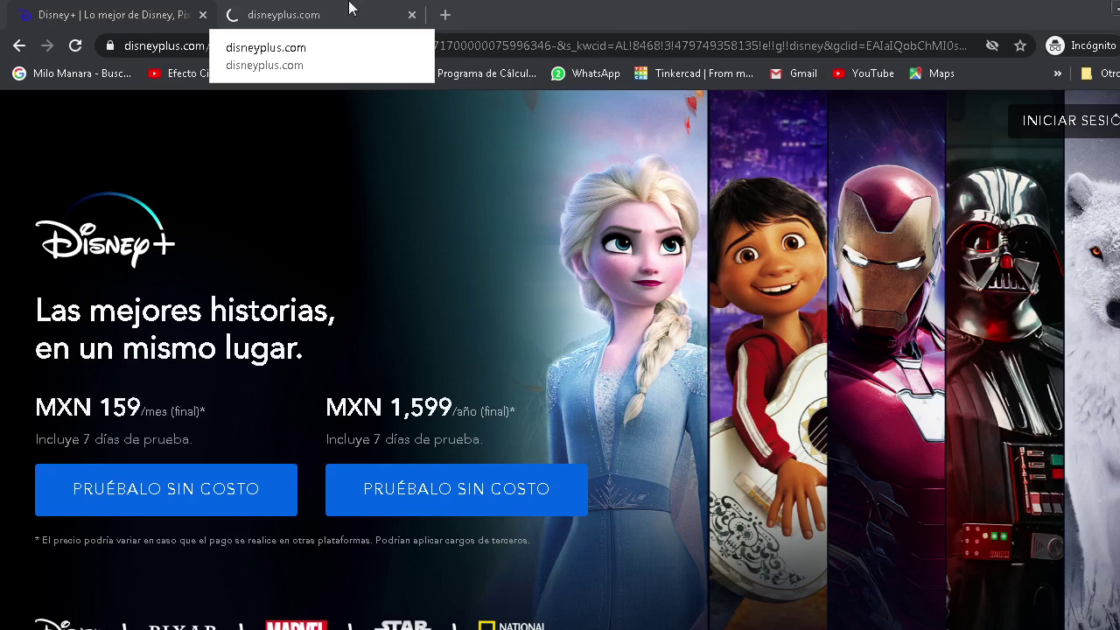
Compare the loaded Disney+ welcome page with the disneyplus.com page in the other browser tab
click(296, 17)
click(118, 7)
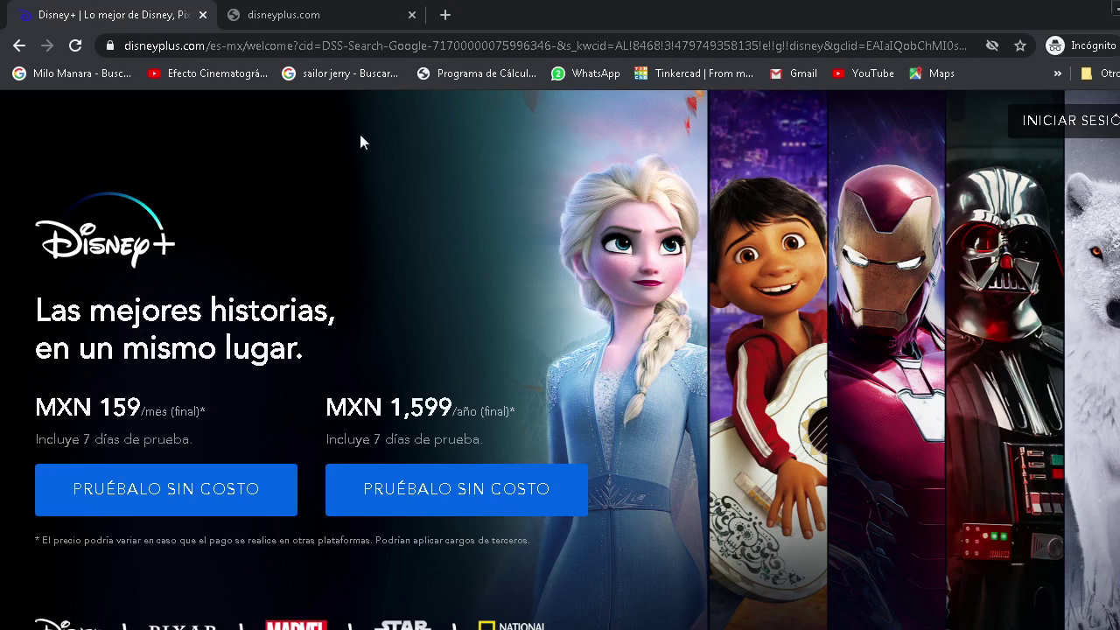
click(284, 11)
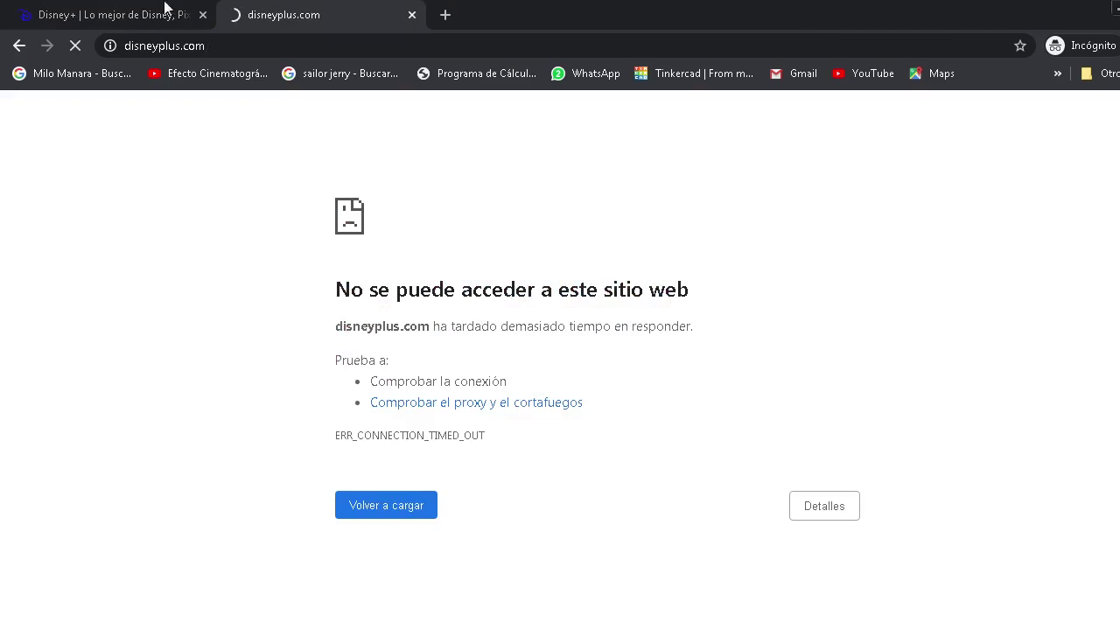
click(165, 10)
Switch to WinBox and disable the "bloquear pagina X layer7" and "bloquear pagina X ip list" firewall filter rules
key(alt+Tab)
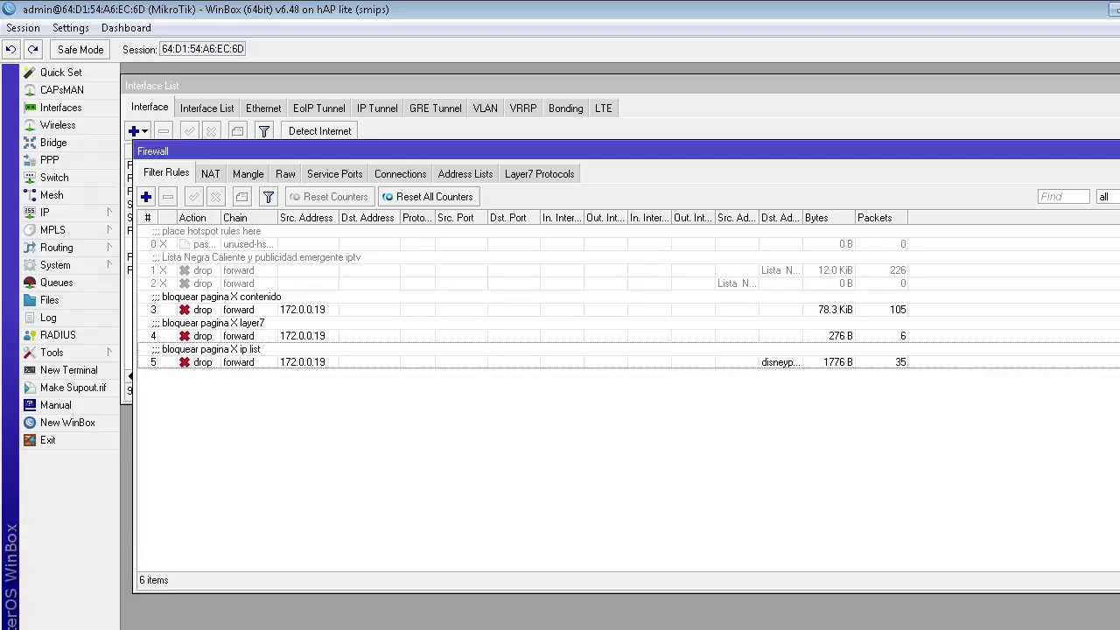
click(258, 310)
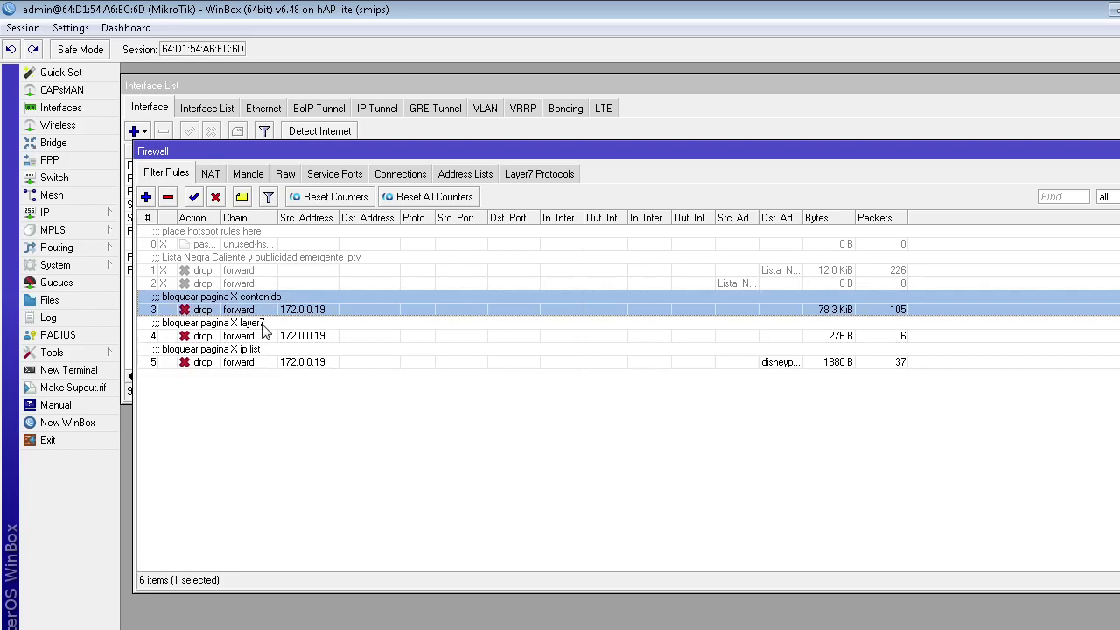
click(274, 335)
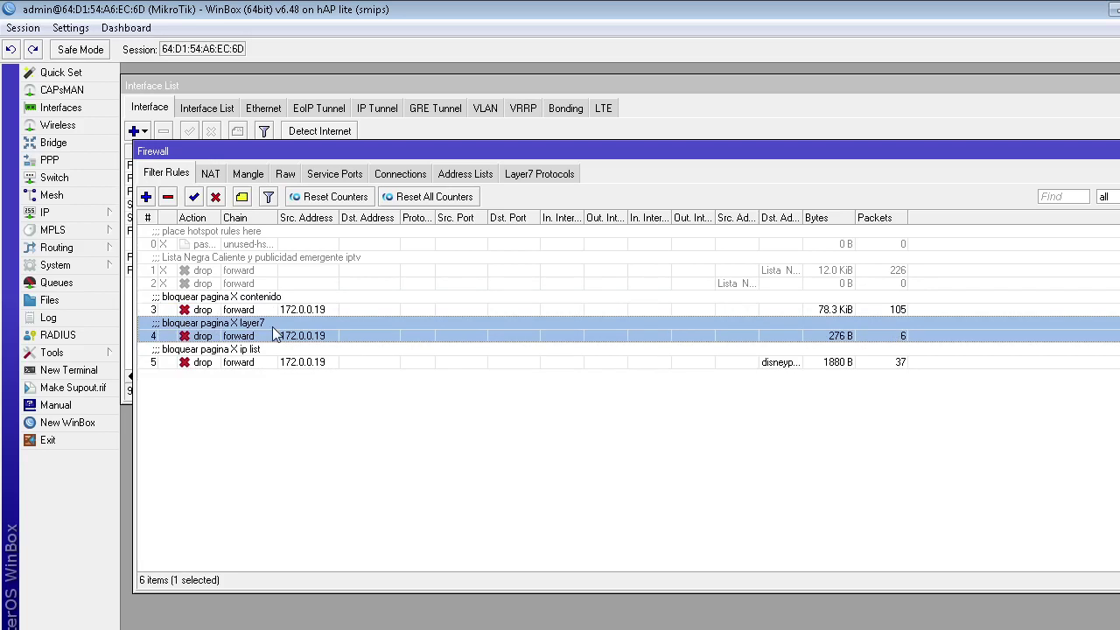
shift+click(244, 359)
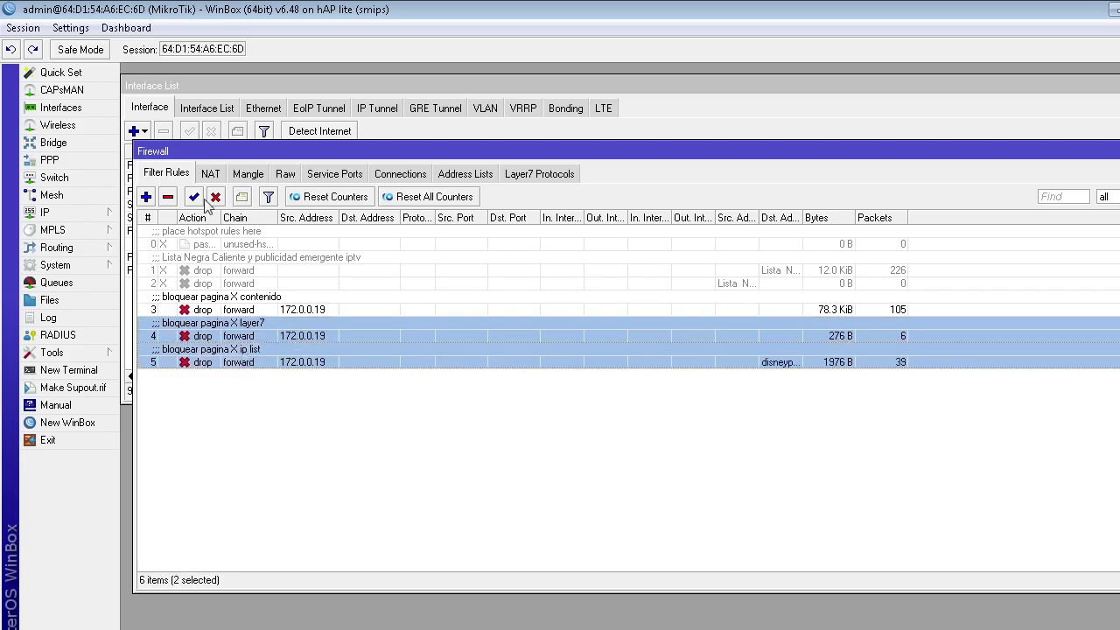
click(214, 197)
Open the "bloquear pagina X contenido" filter rule and inspect its general settings, especially the source address
click(258, 310)
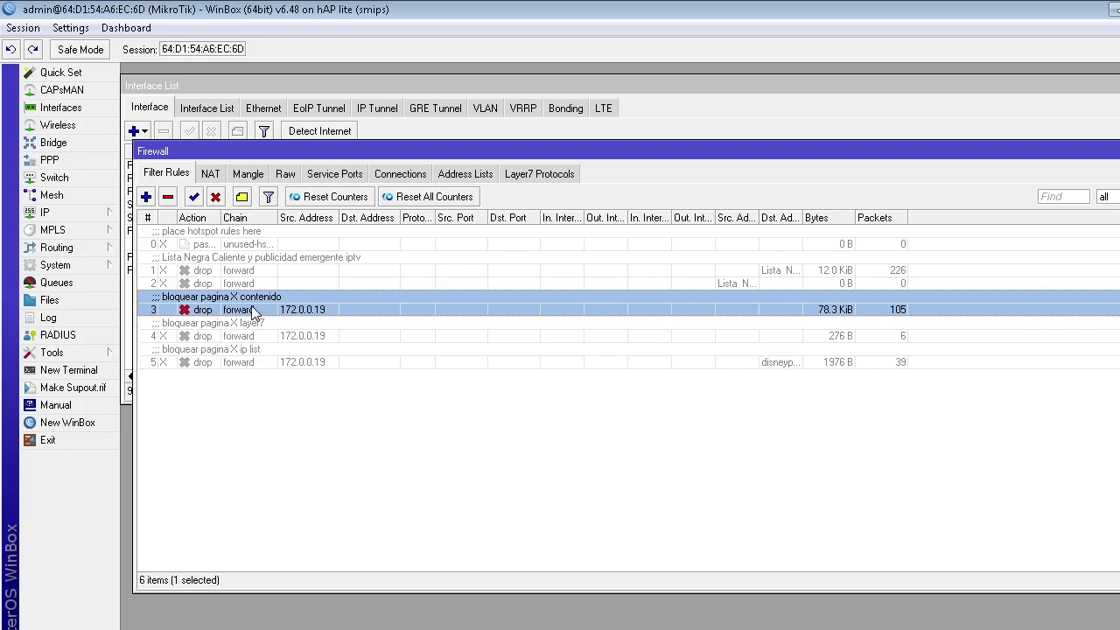
double_click(251, 310)
click(517, 168)
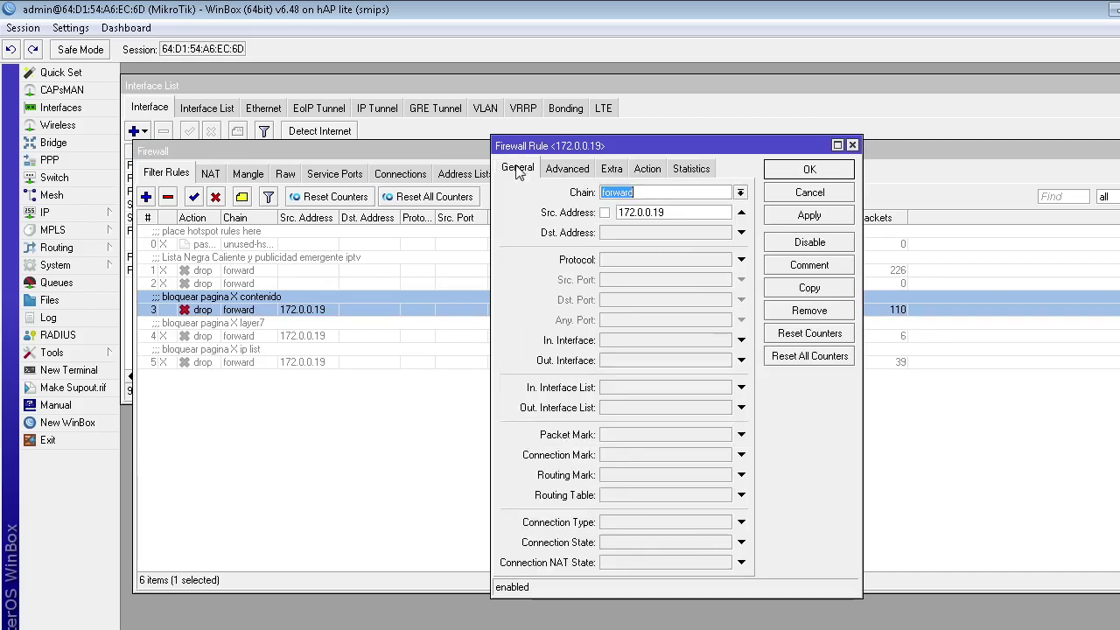
drag(542, 146, 534, 247)
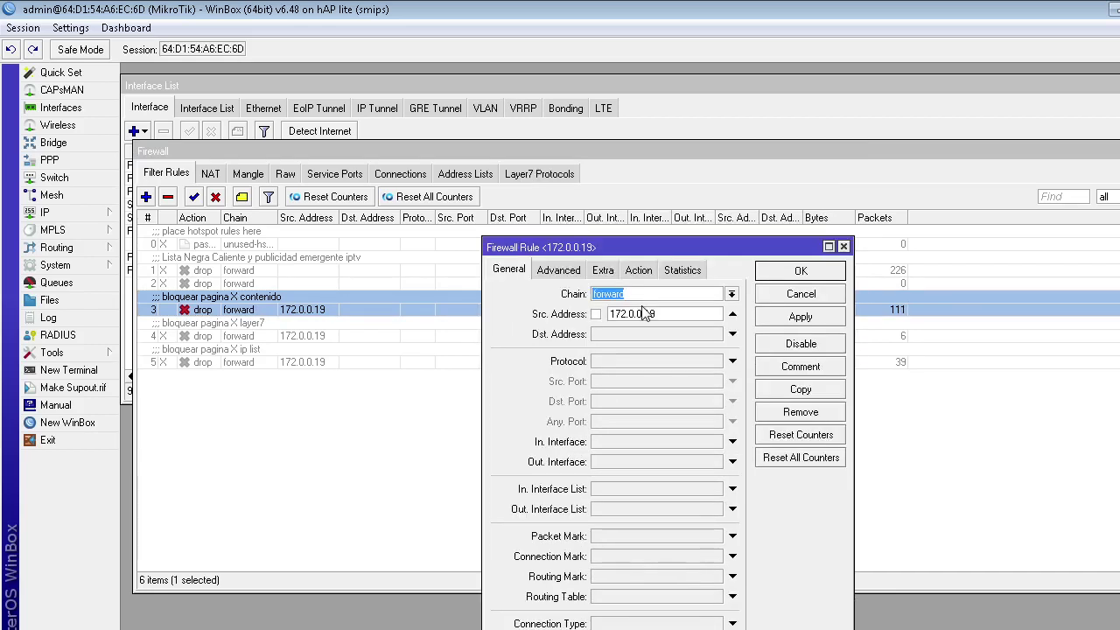
double_click(647, 315)
text(19)
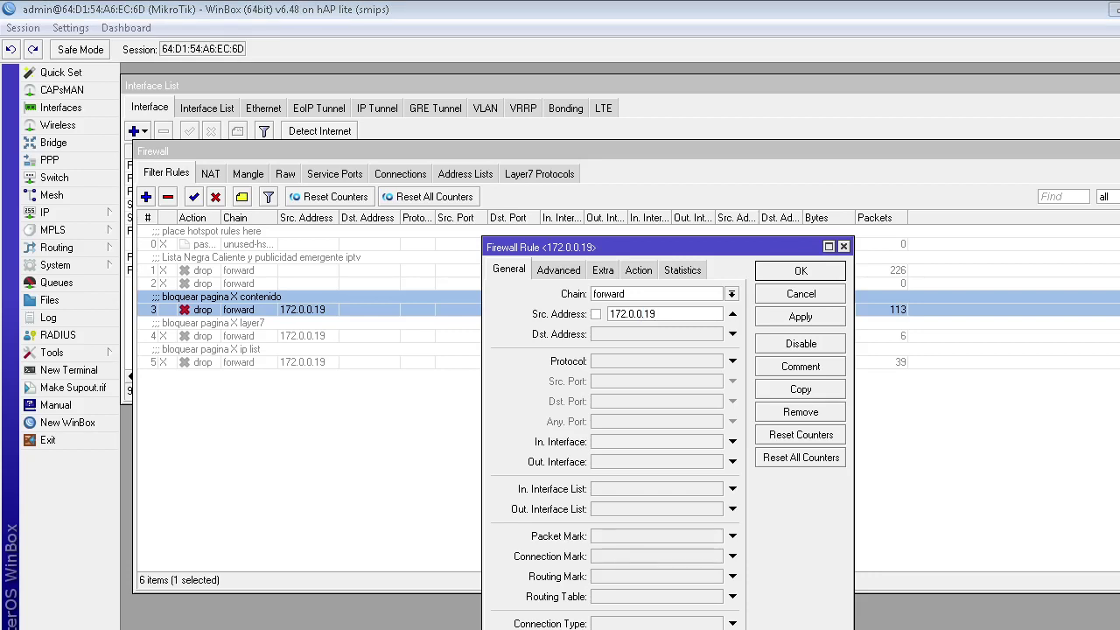
Look at the PC's connection in the Network and Sharing Center and review the content rule's available chain options
key(alt+Tab)
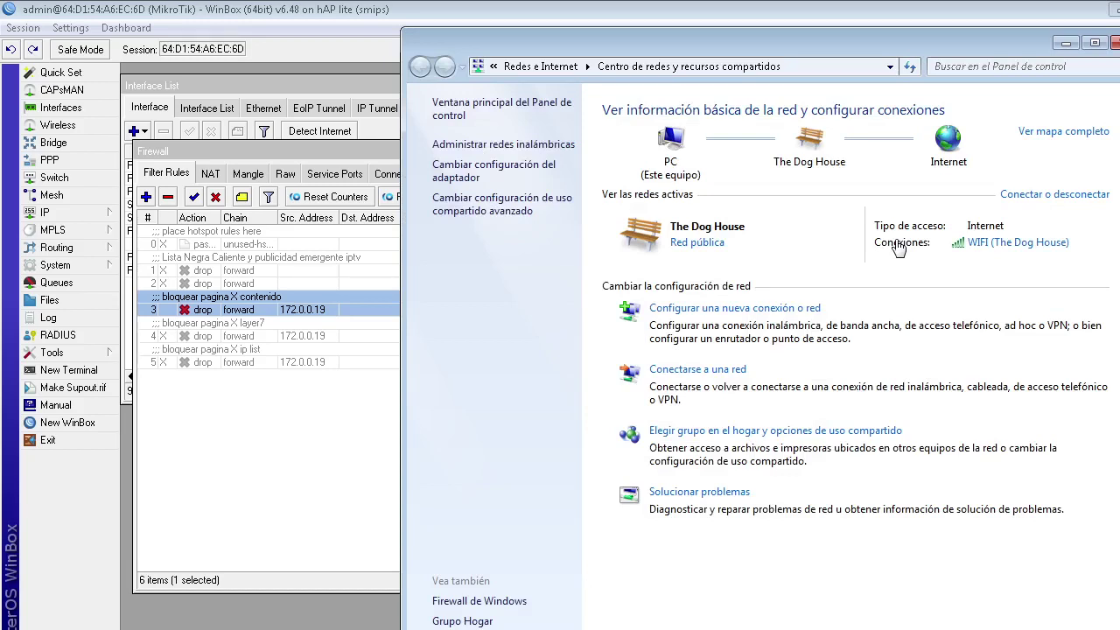
key(alt+Tab)
double_click(595, 309)
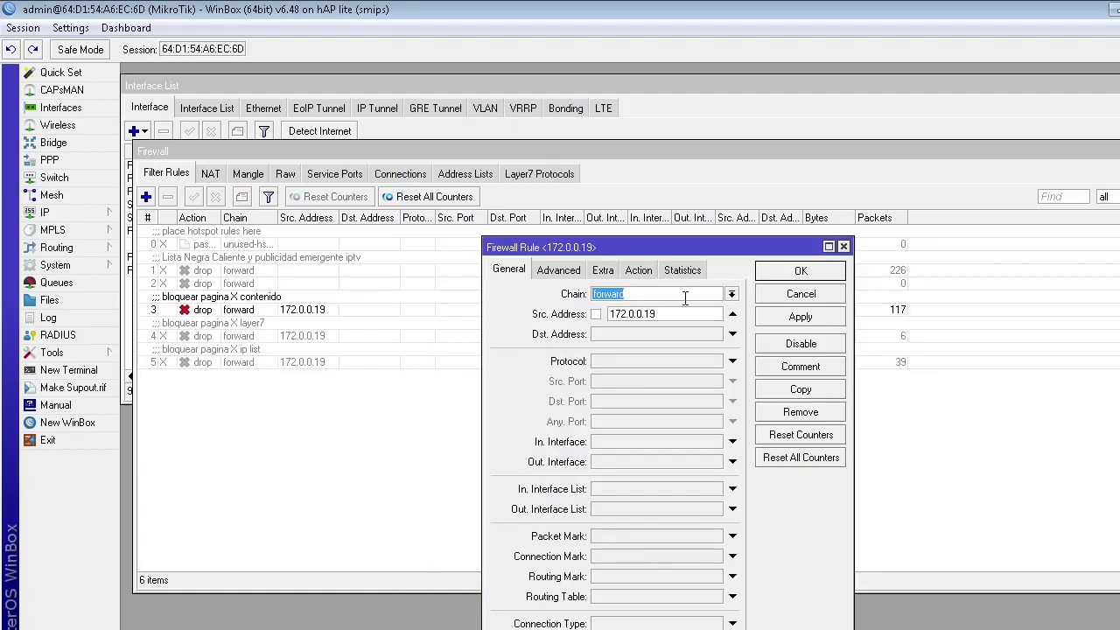
click(733, 294)
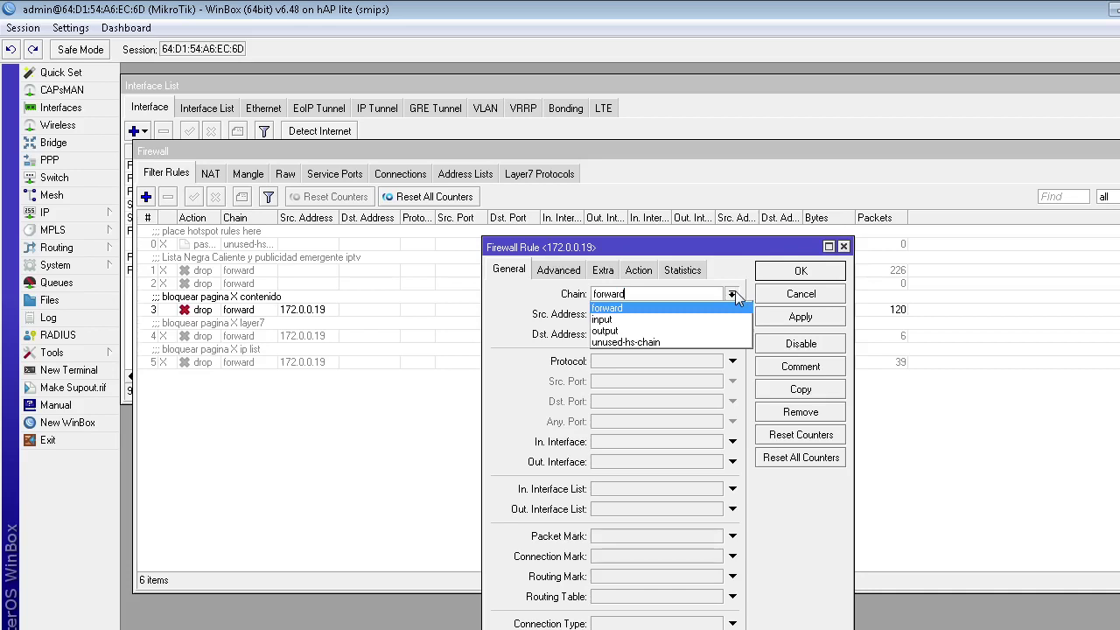
click(733, 294)
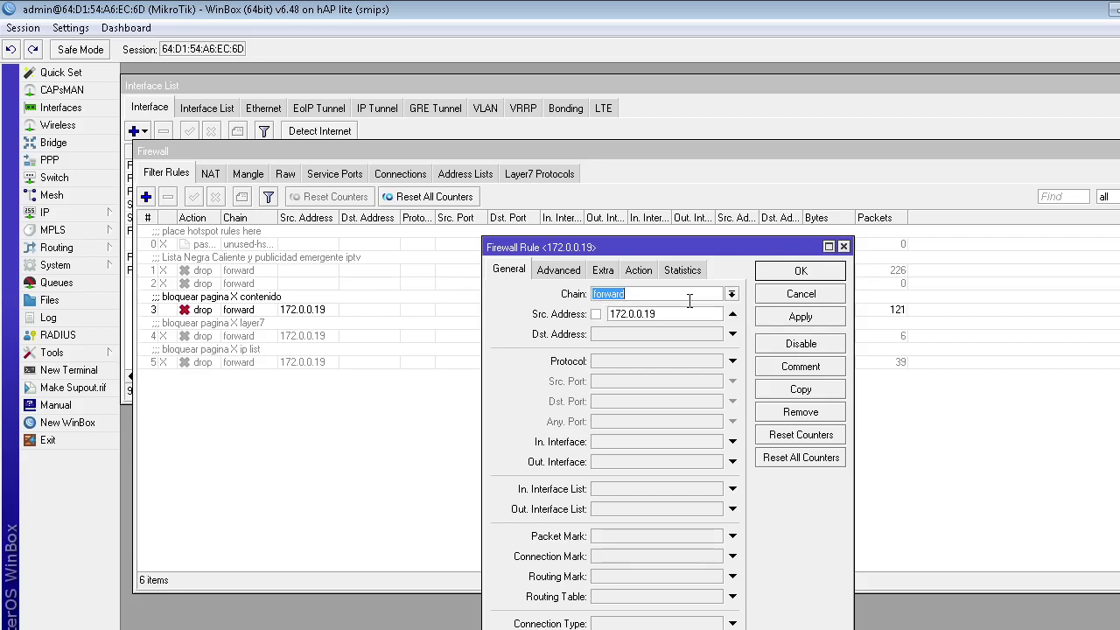
click(873, 330)
Check the content rule's advanced Content match and its action setting, and close the rule
click(568, 271)
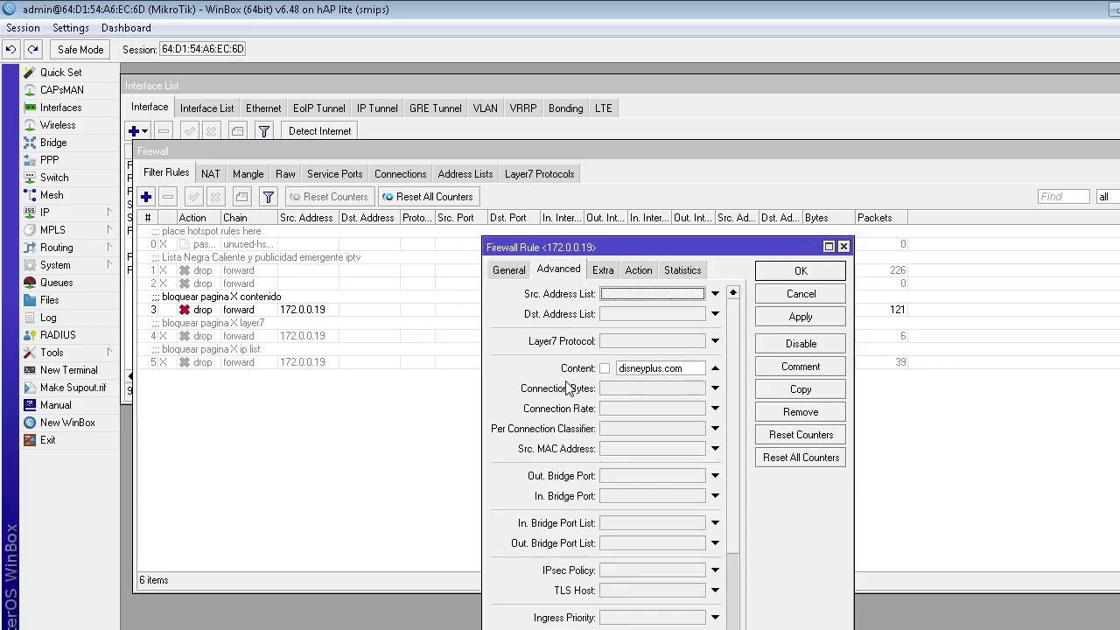
double_click(649, 369)
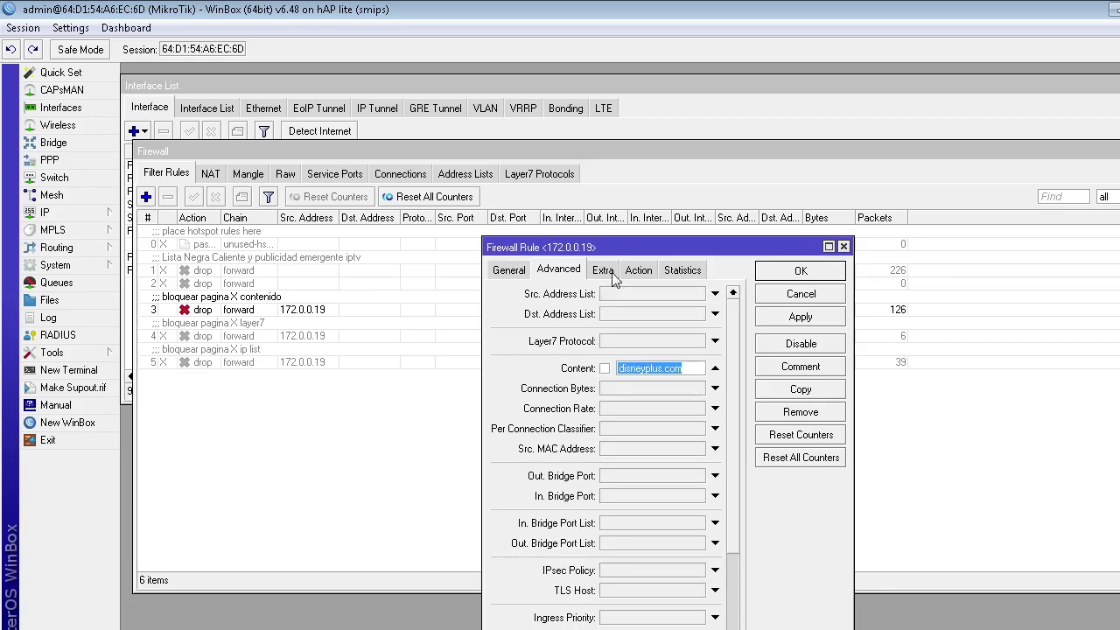
click(639, 269)
click(593, 295)
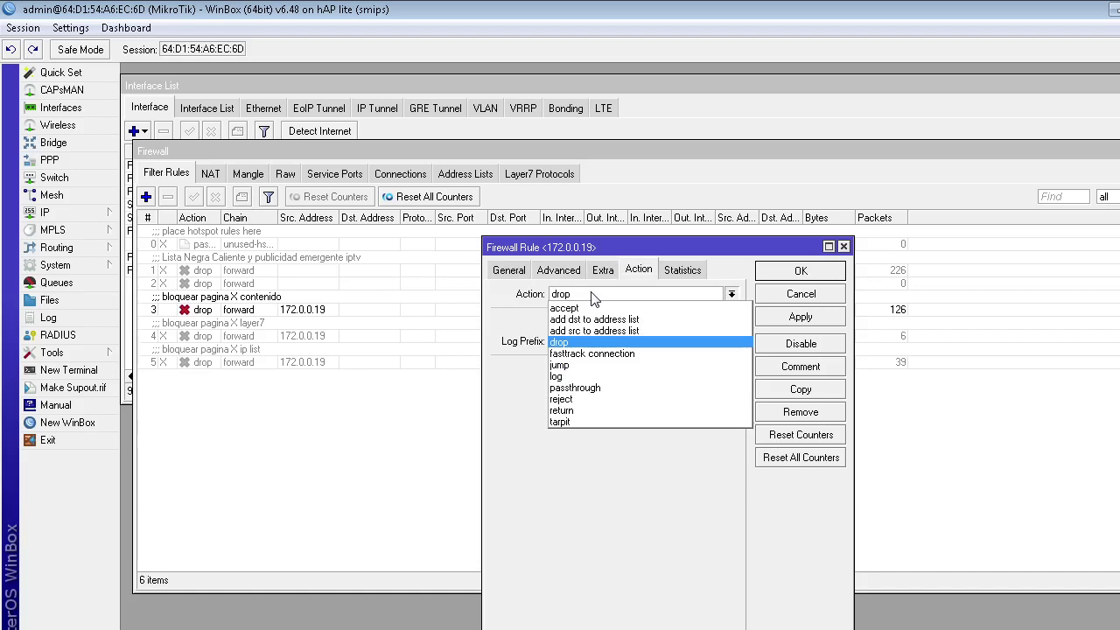
click(593, 295)
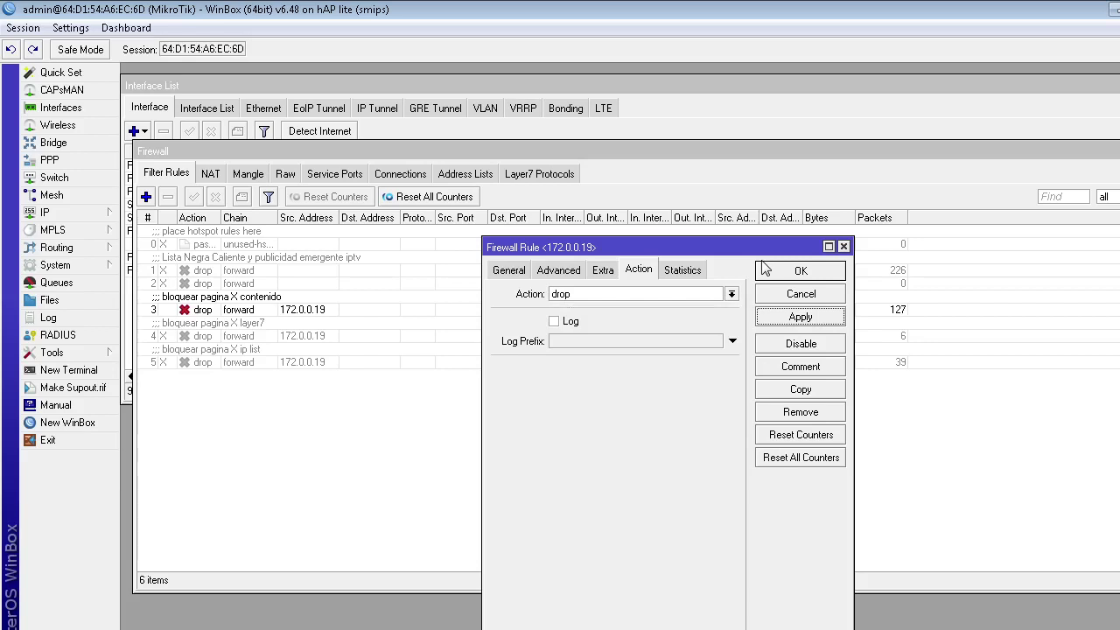
click(763, 270)
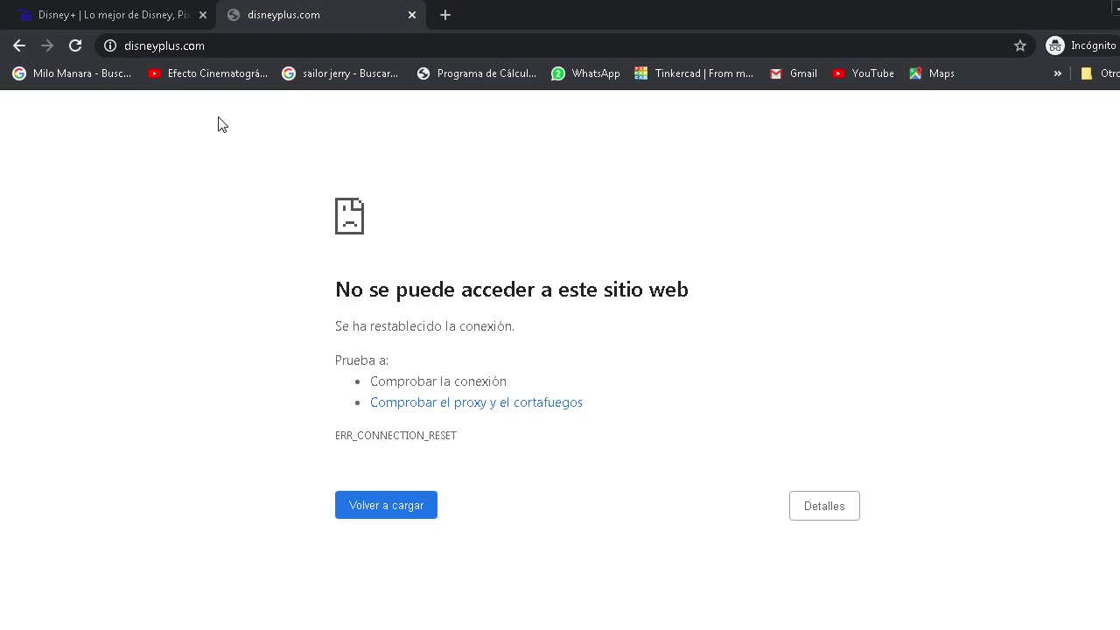
In the browser, close the Disney+ welcome tab and load mercadolibre.com in the remaining tab
click(202, 15)
click(196, 46)
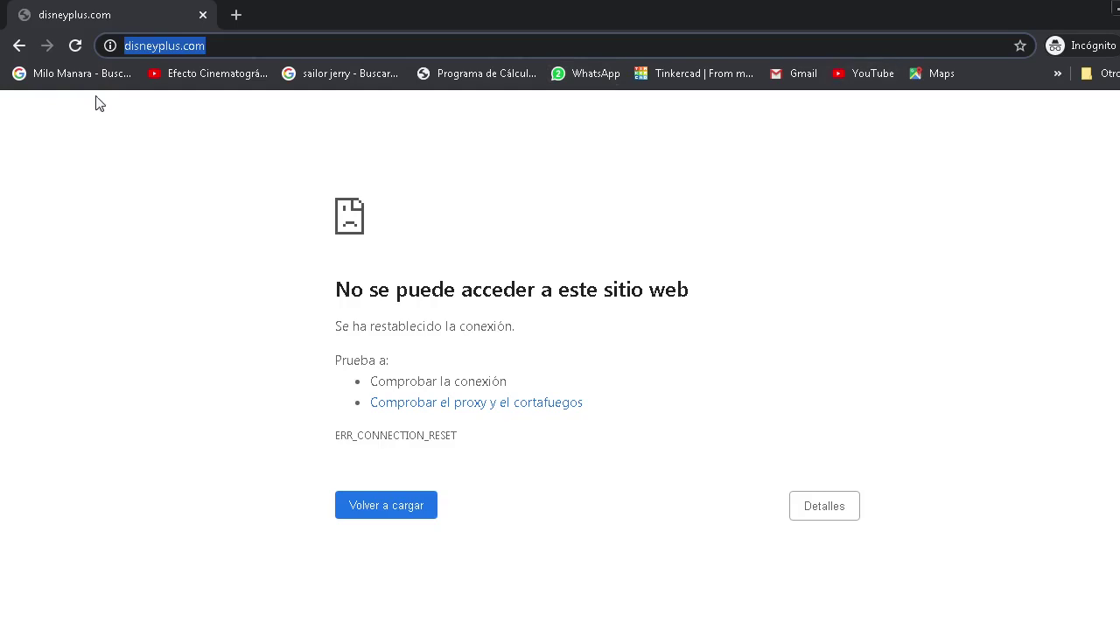
text(me)
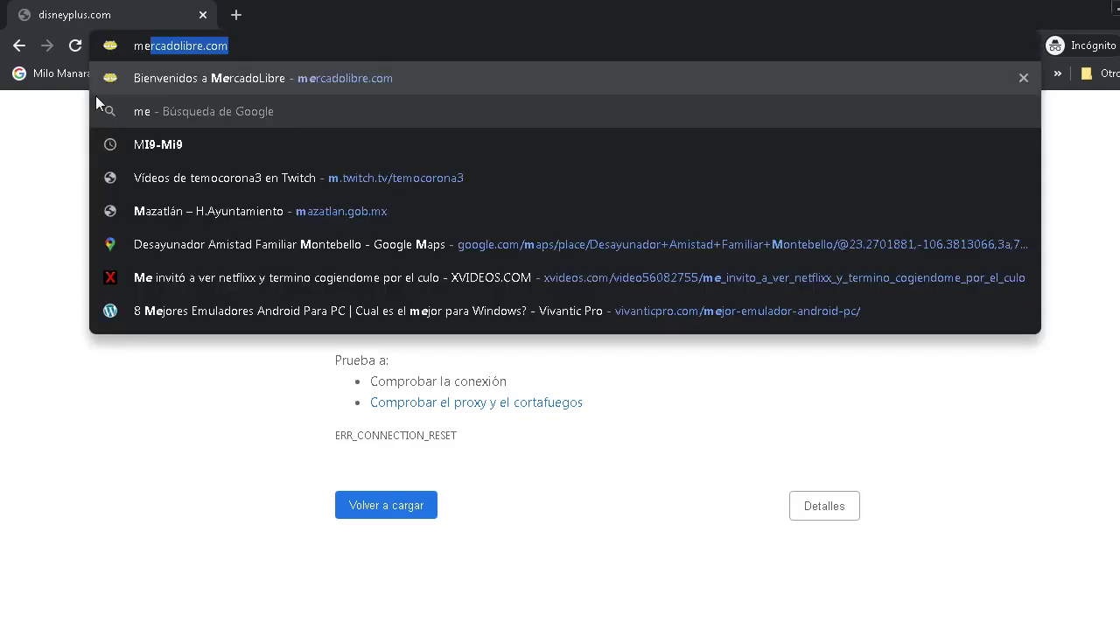
key(Return)
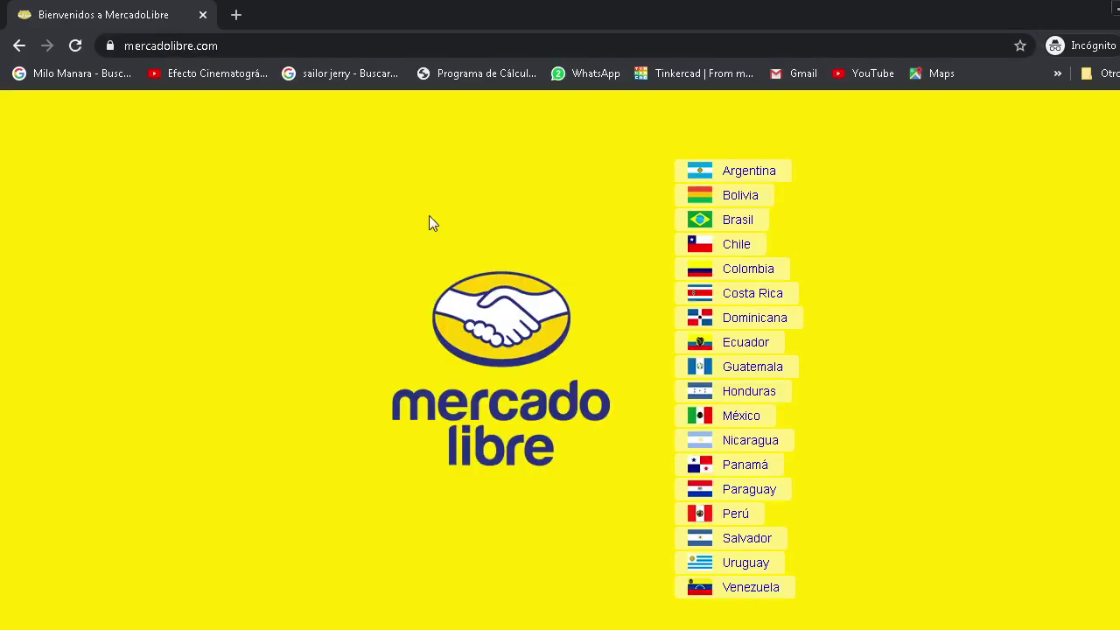
Enter disney as the browser query and open one of the suggested matches to test access
click(281, 50)
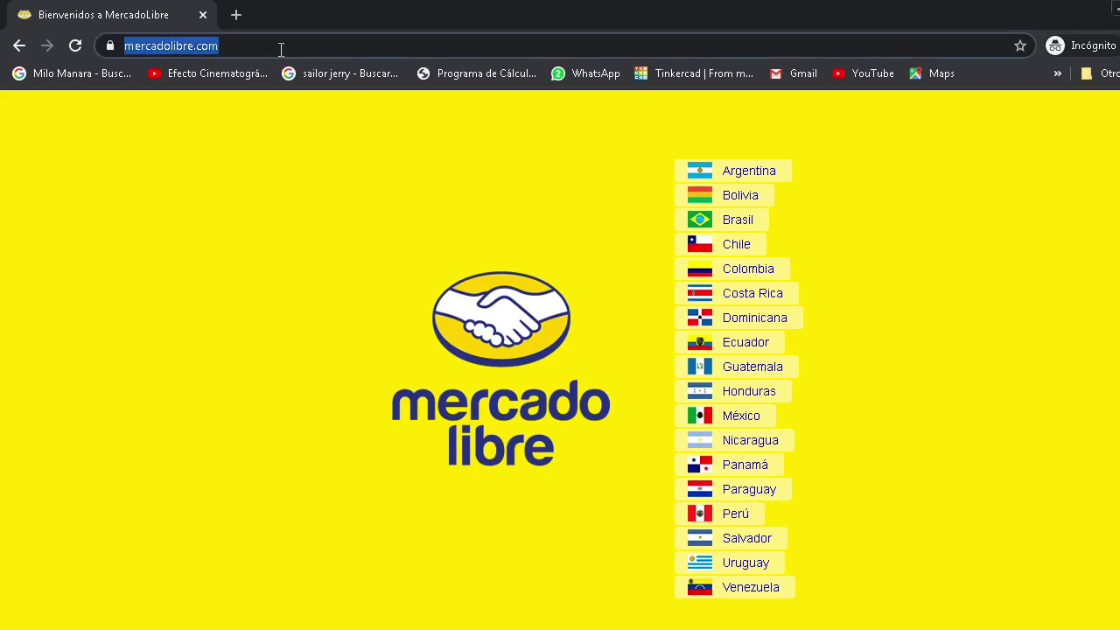
text(dy)
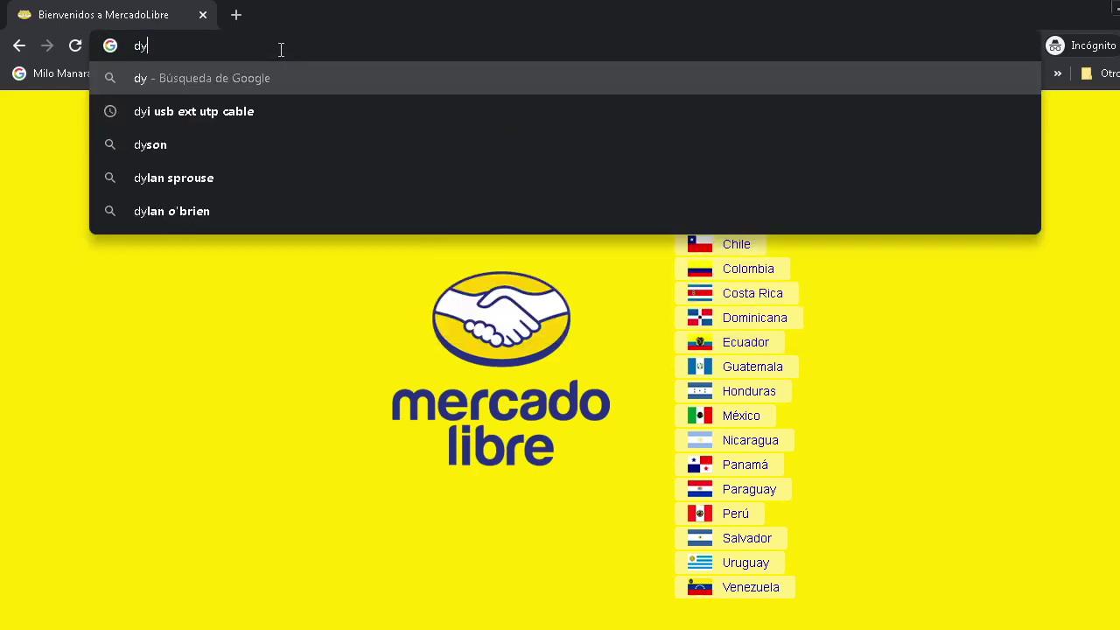
text(s)
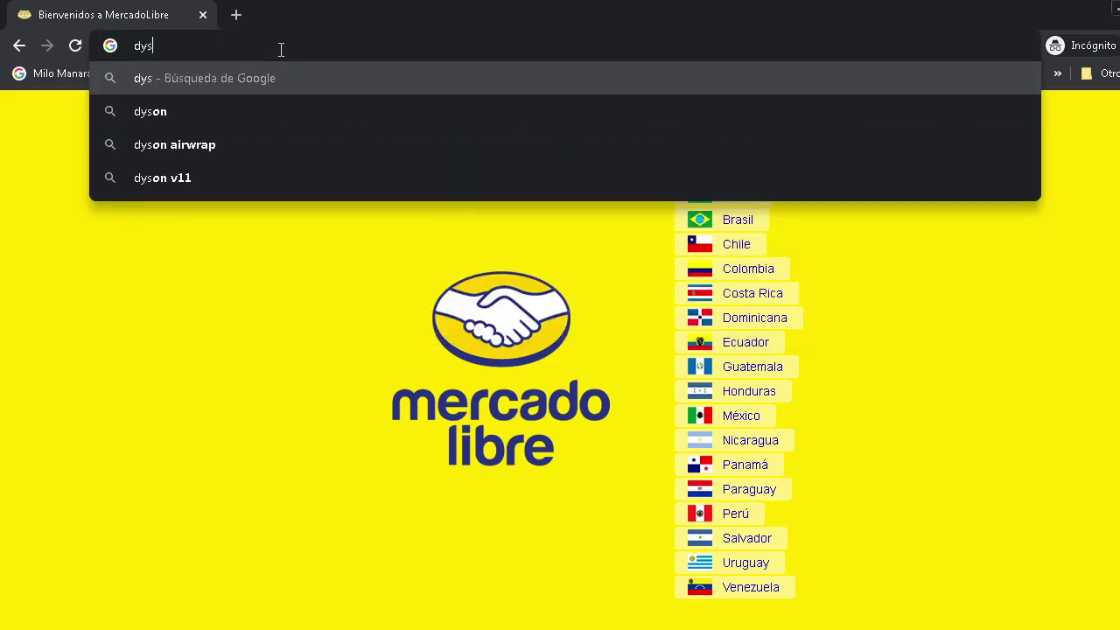
key(BackSpace)
key(BackSpace)
text(isney)
key(Down)
key(Return)
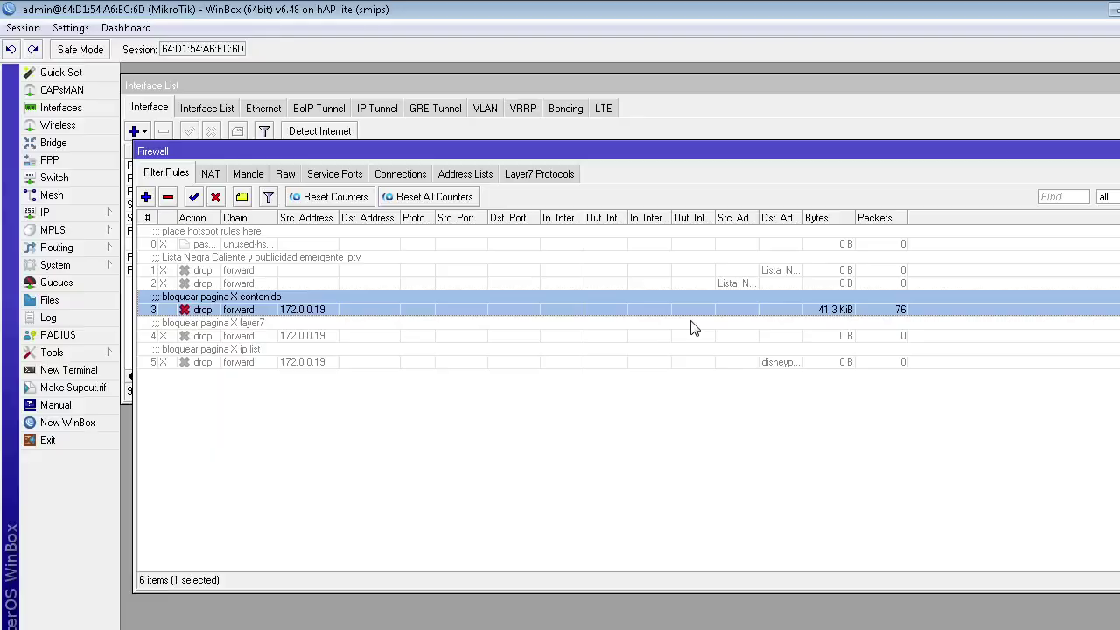
Open the "bloquear pagina X contenido" rule in WinBox and check its source address and action
double_click(692, 310)
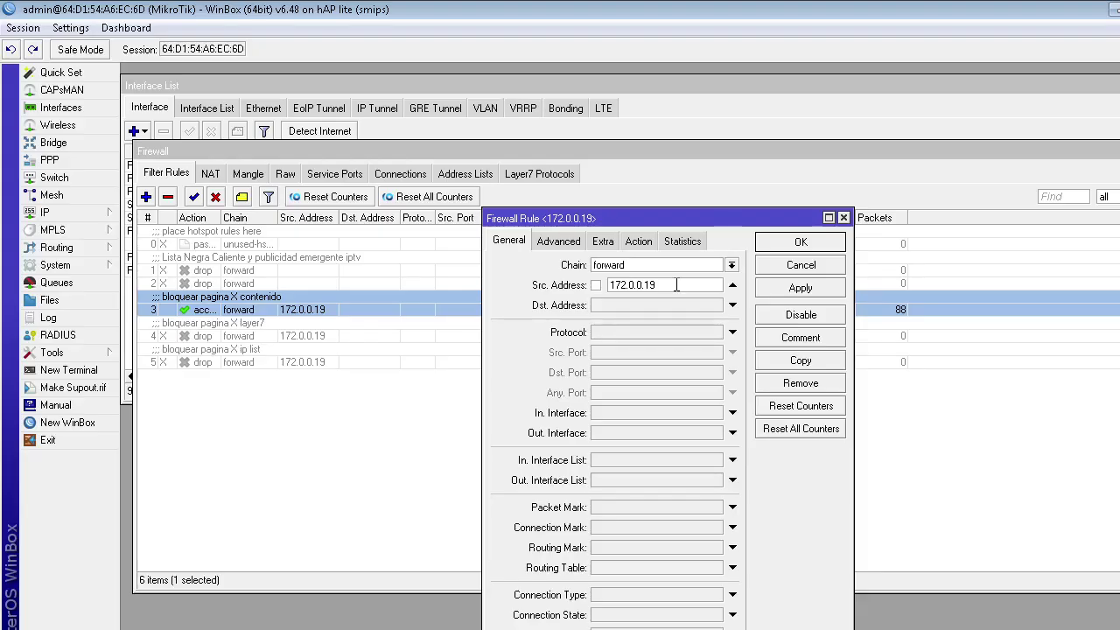
double_click(676, 285)
click(638, 241)
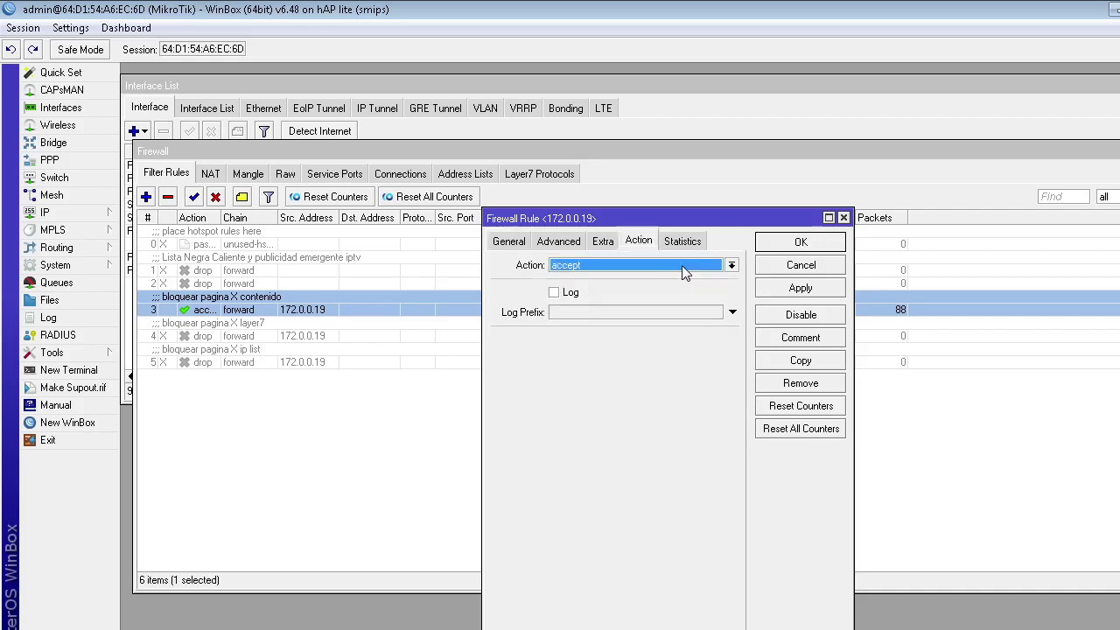
Set the "bloquear pagina X contenido" rule's action to drop, and apply and close the rule
click(682, 265)
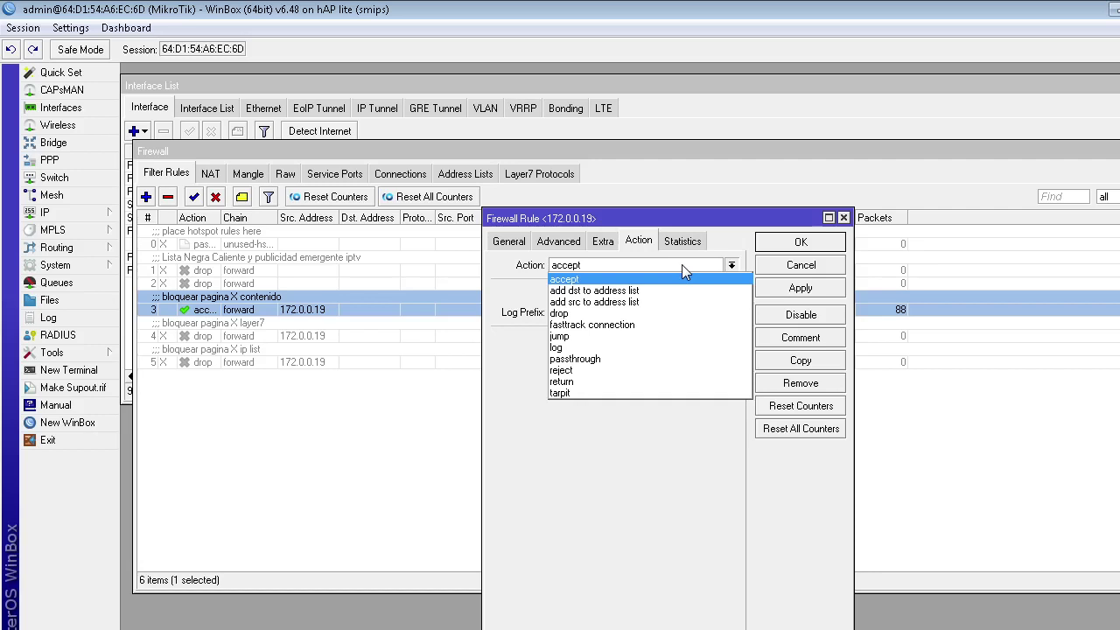
key(r)
key(Return)
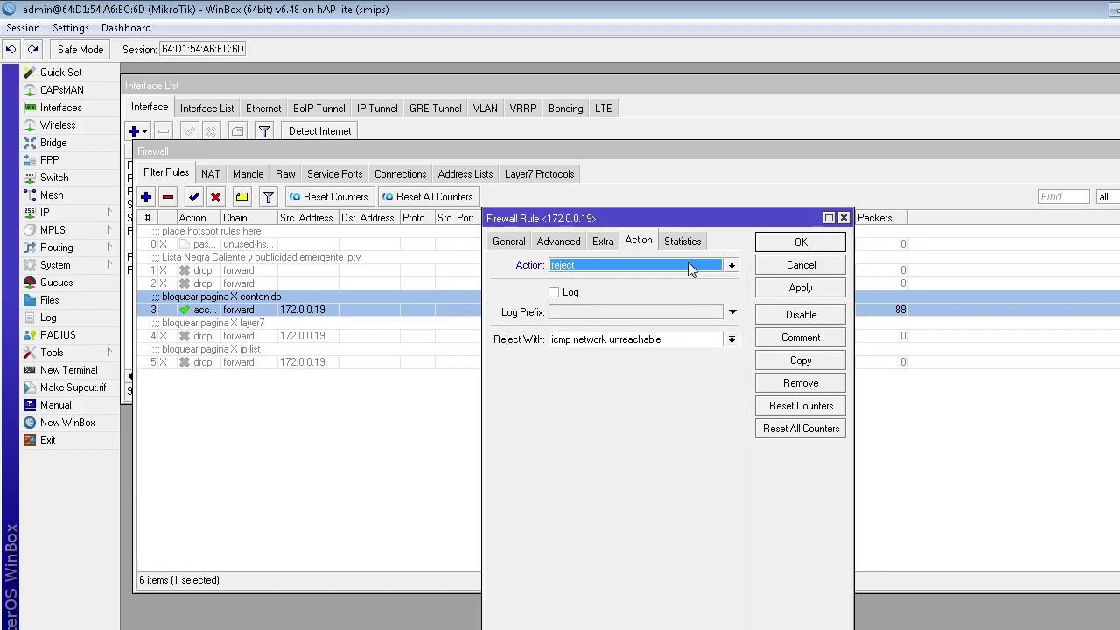
click(688, 265)
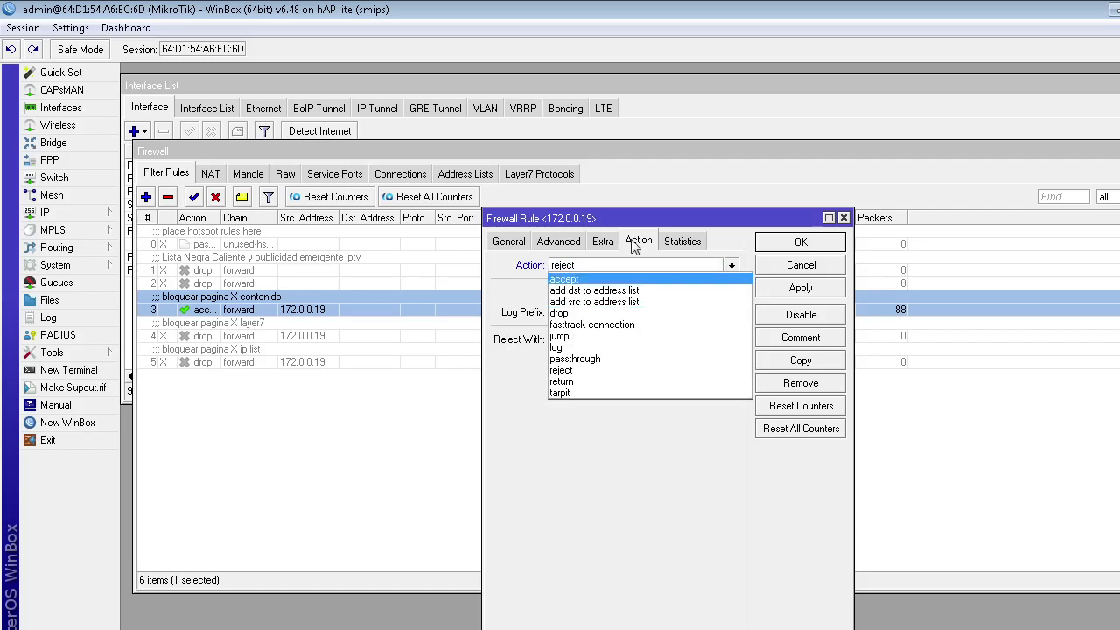
click(685, 312)
click(783, 292)
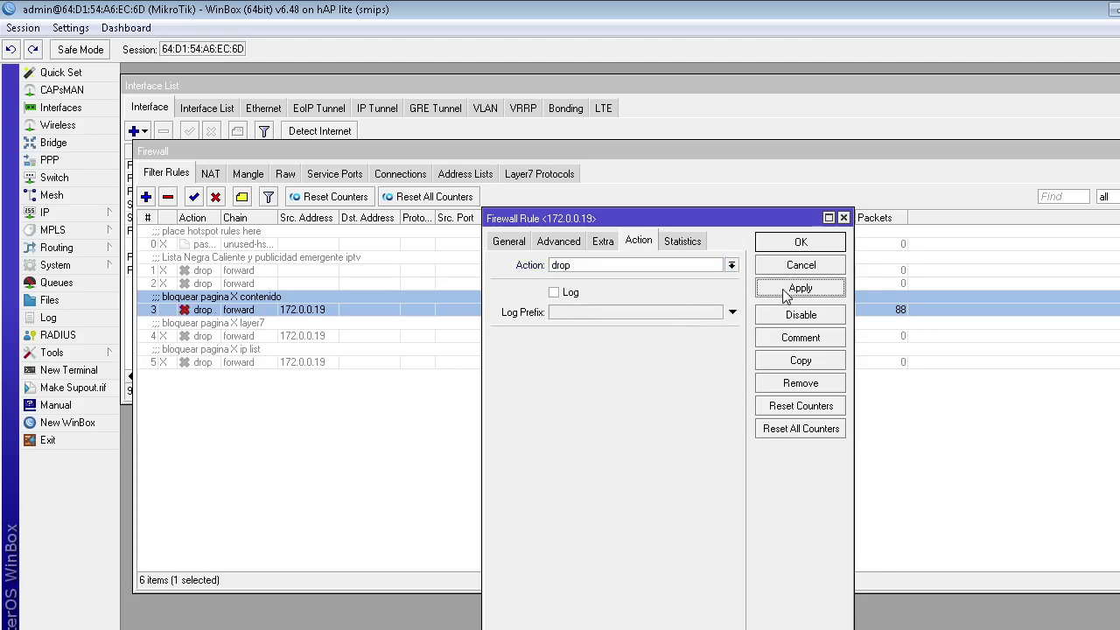
click(777, 245)
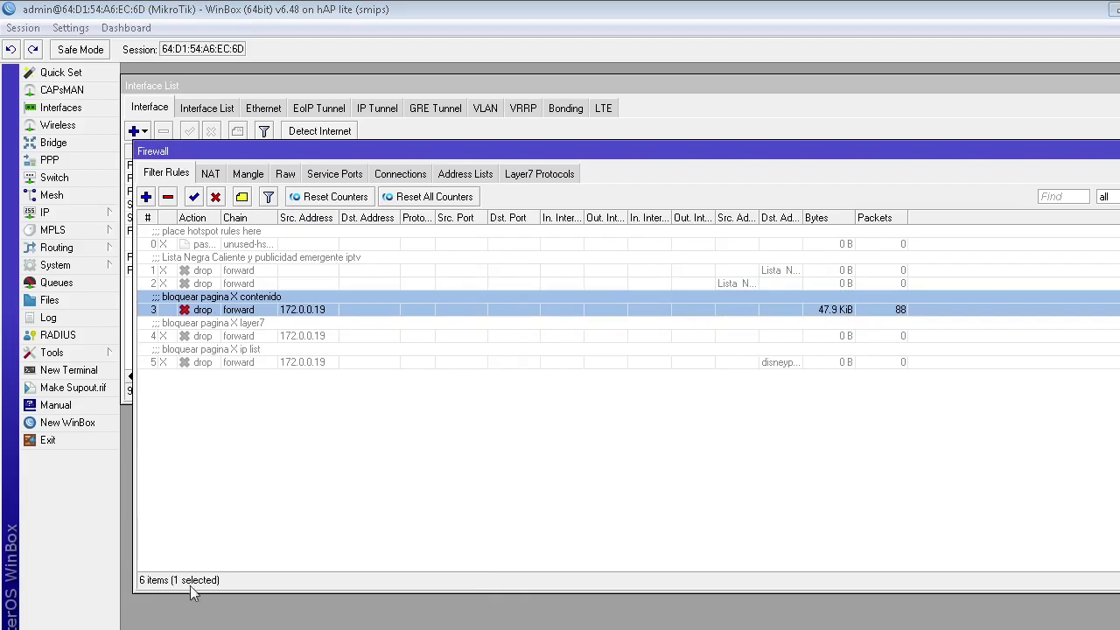
Switch to the browser and search for disney plus to test access
key(alt+Tab)
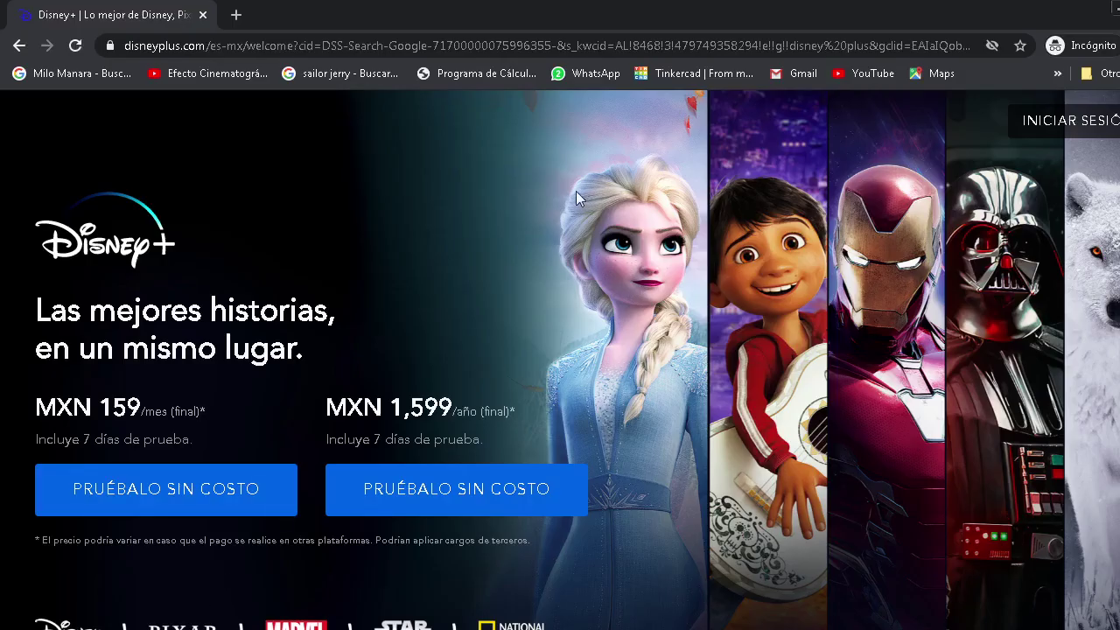
click(244, 47)
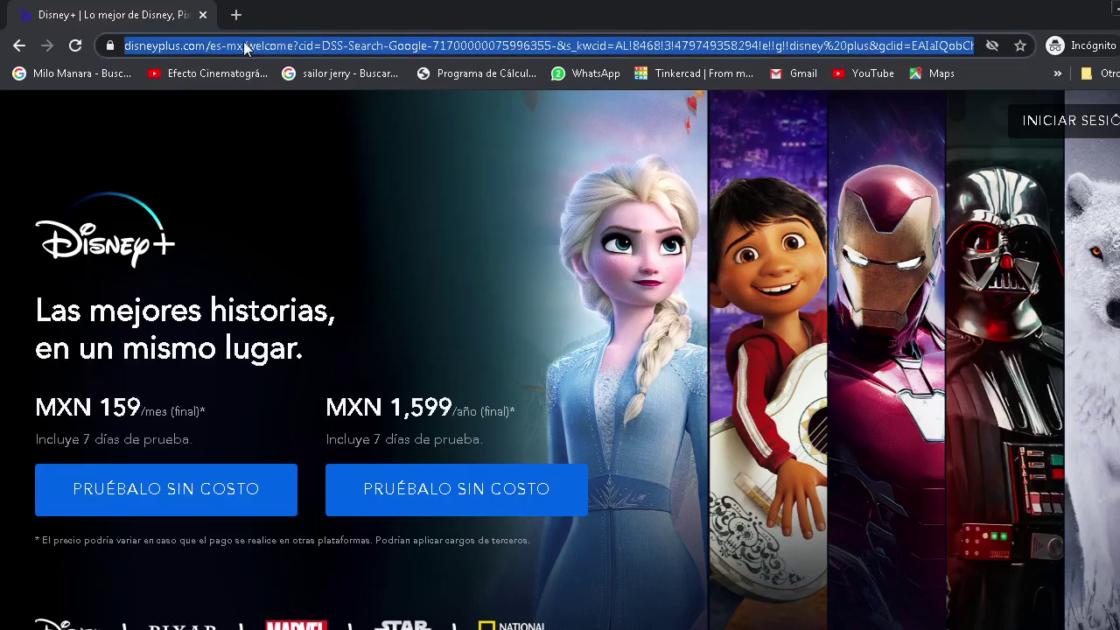
text(dysne)
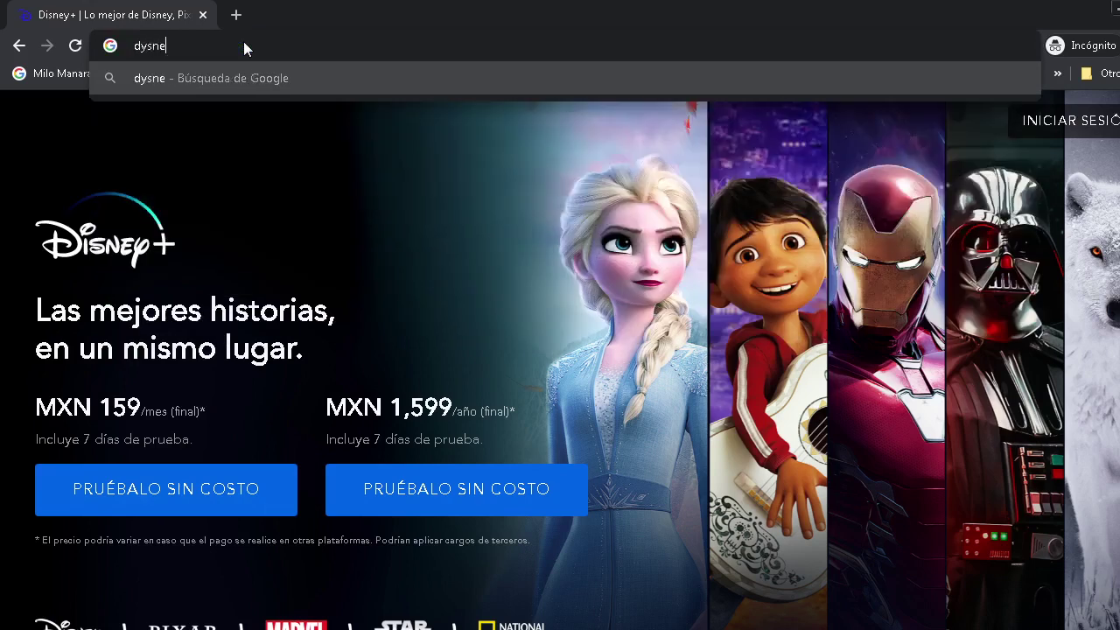
key(BackSpace)
key(BackSpace)
key(BackSpace)
key(BackSpace)
text(isne)
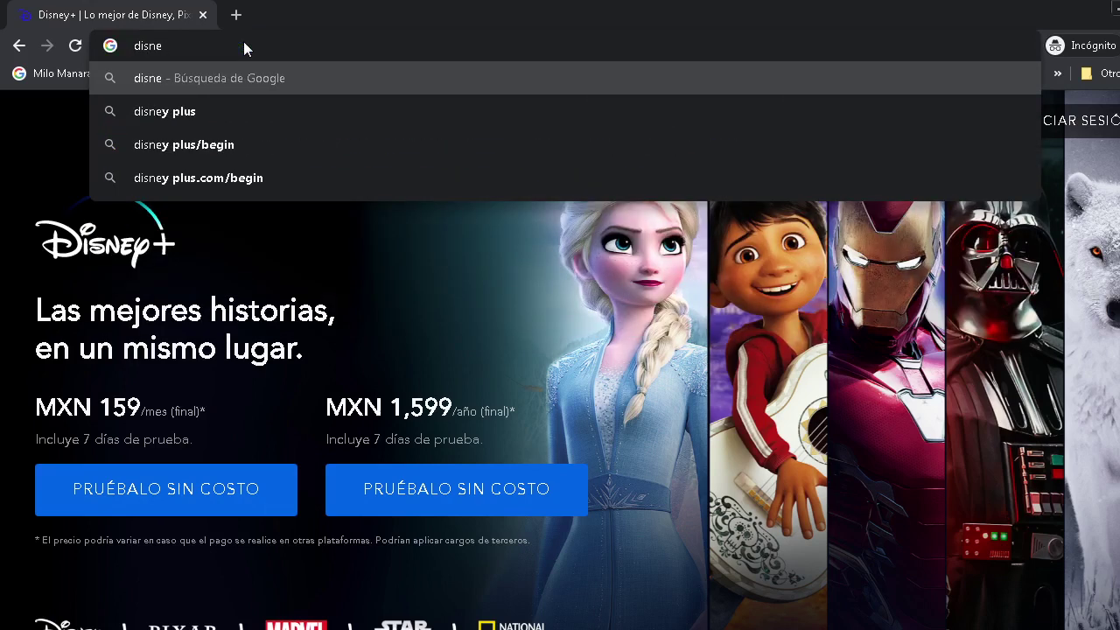
key(Down)
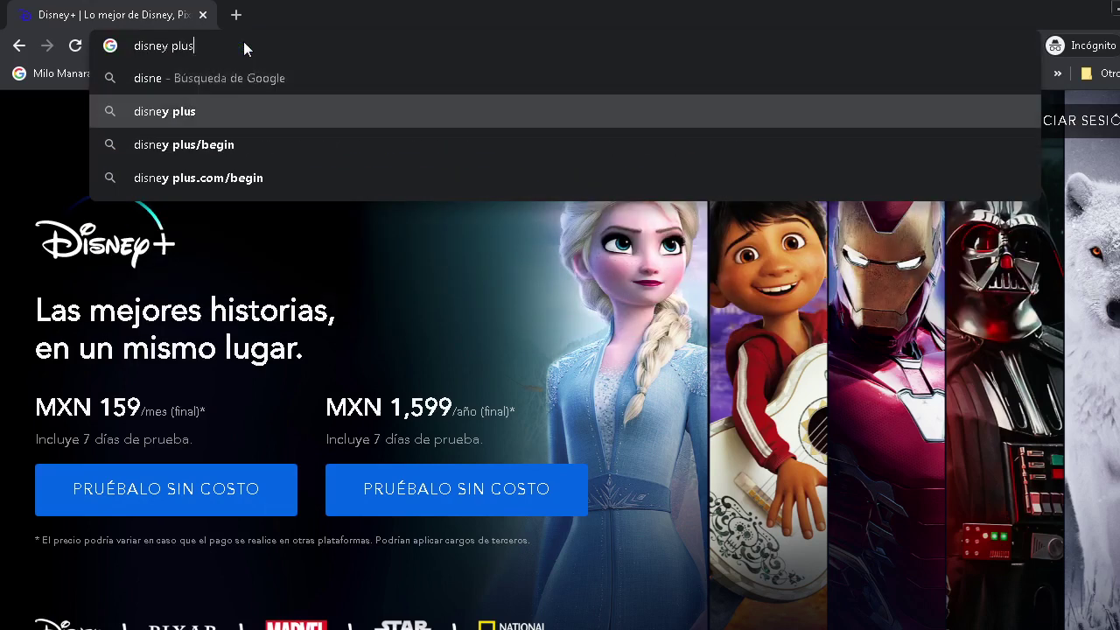
key(Return)
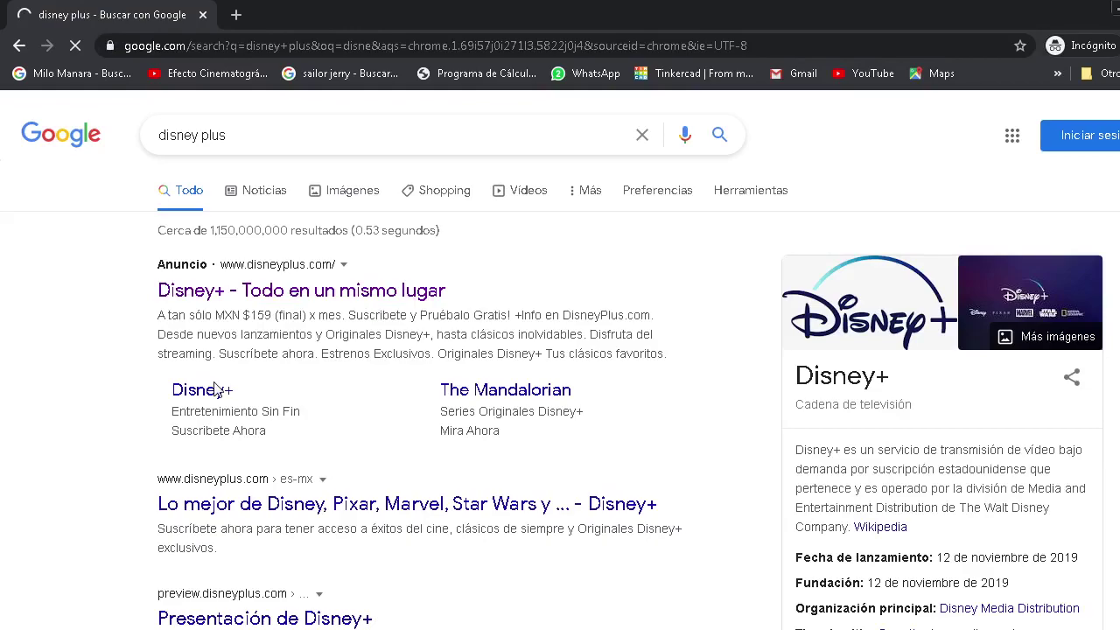
Switch to WinBox and reset all counters of the firewall filter rules
key(alt+Tab)
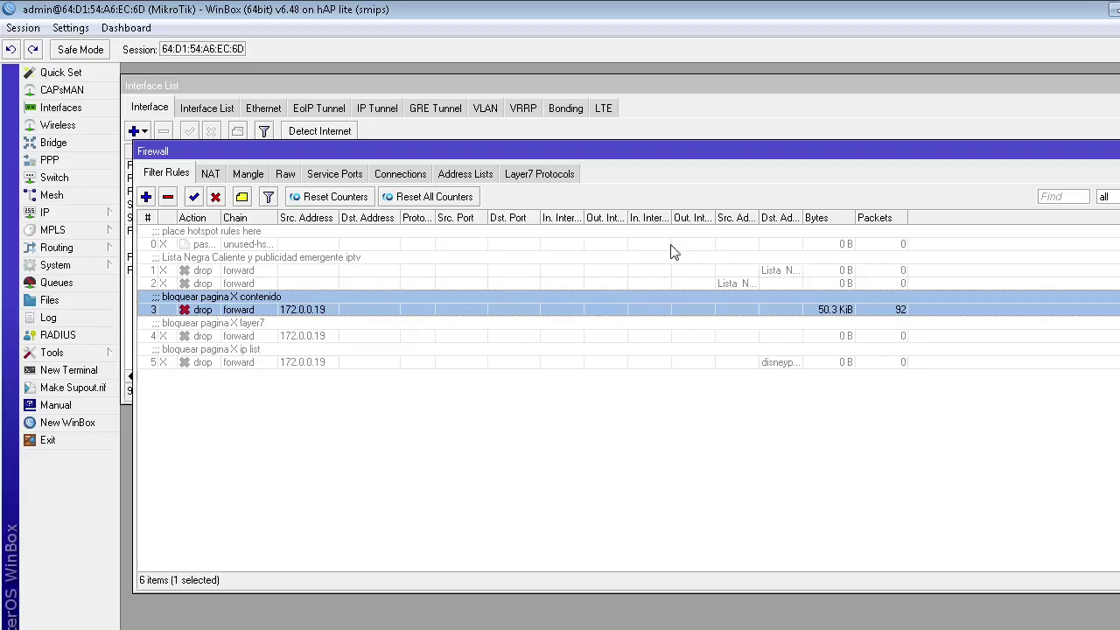
click(407, 197)
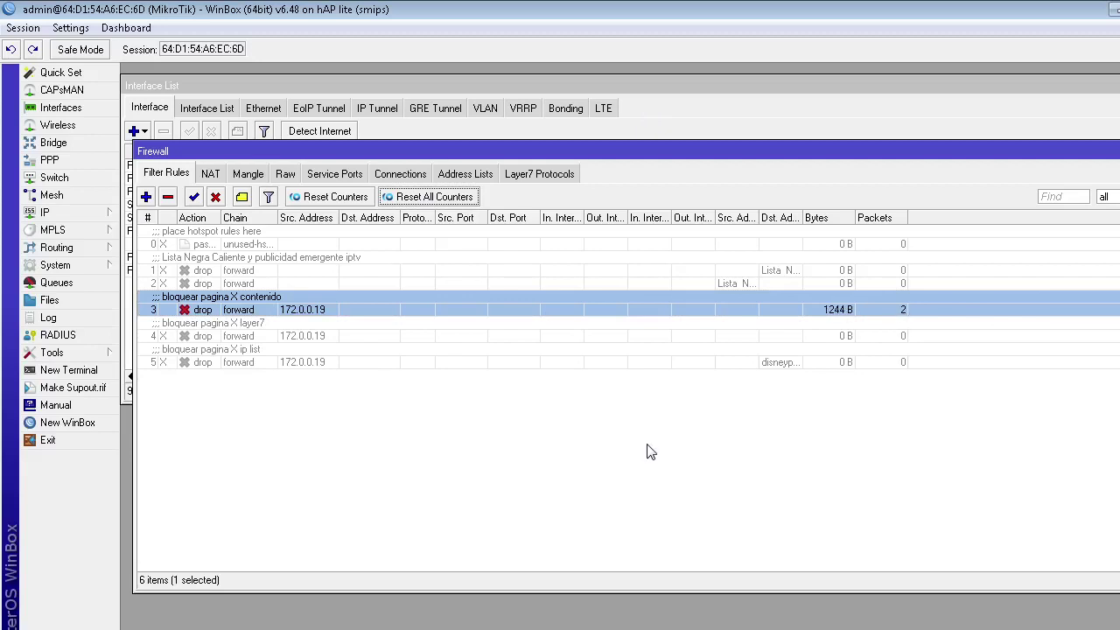
click(461, 198)
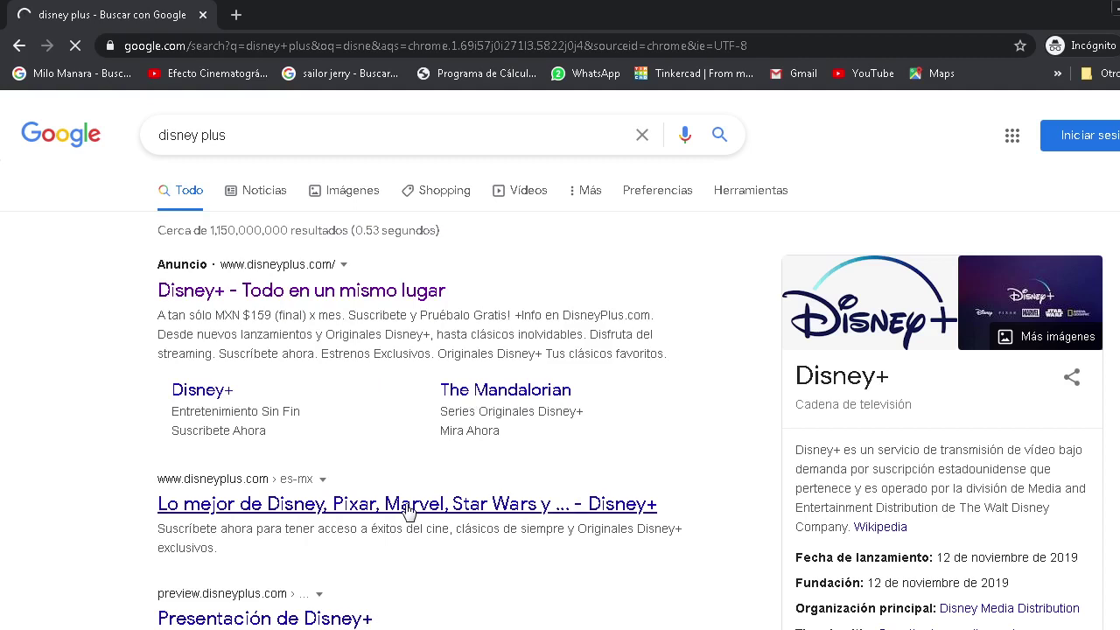
In the browser, open the Wikipedia article on Disney+ from the search results, and check the drop rule's counters in WinBox
scroll(407, 512, down, 3)
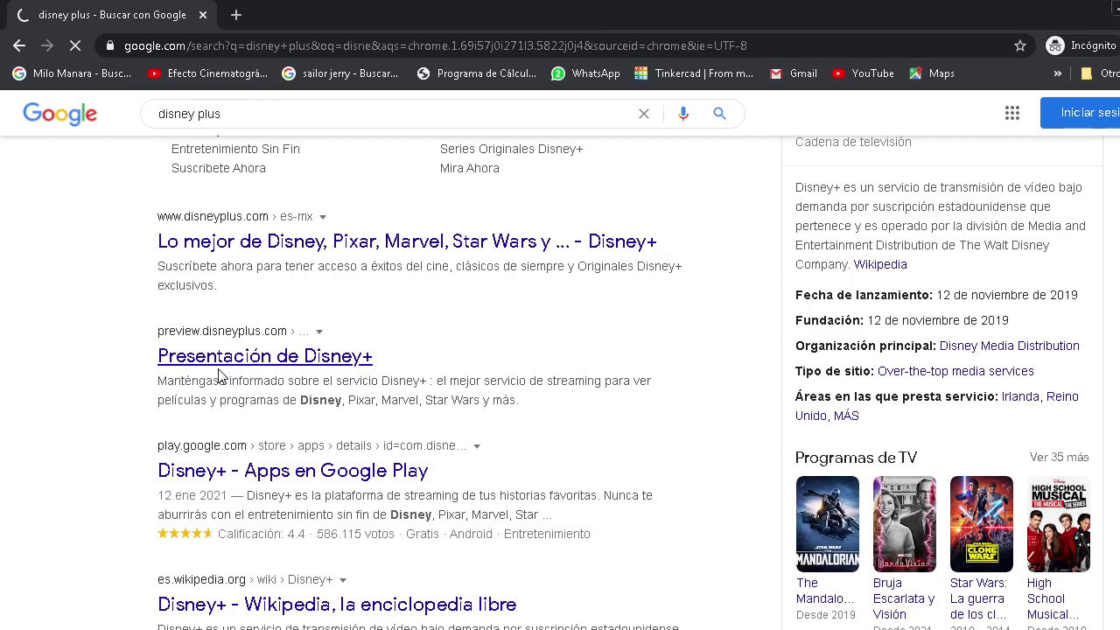
click(336, 603)
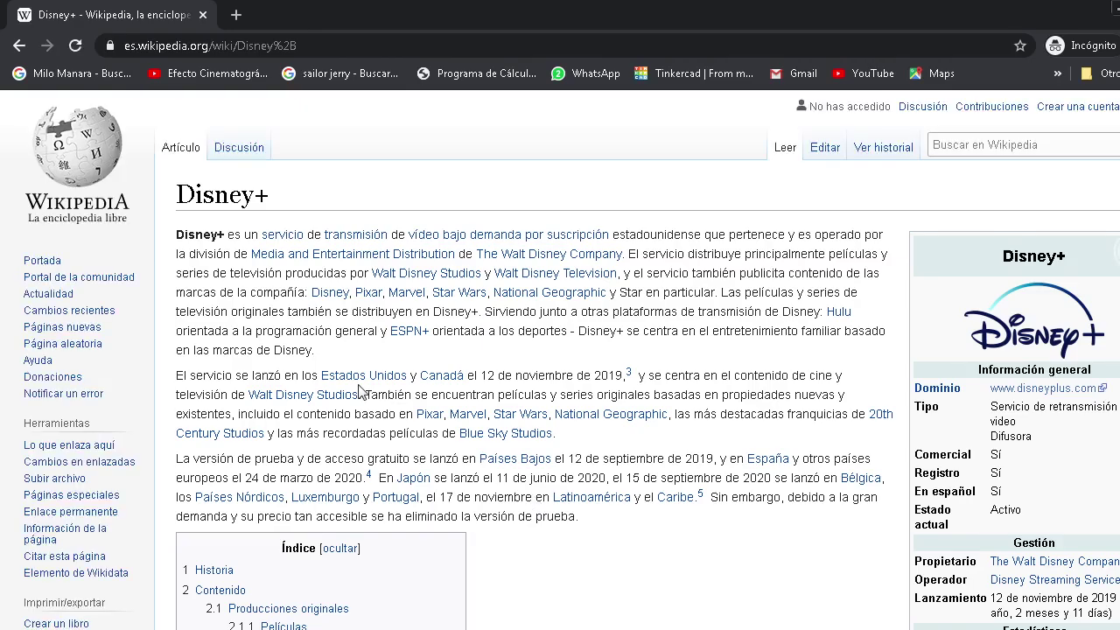
key(alt+Tab)
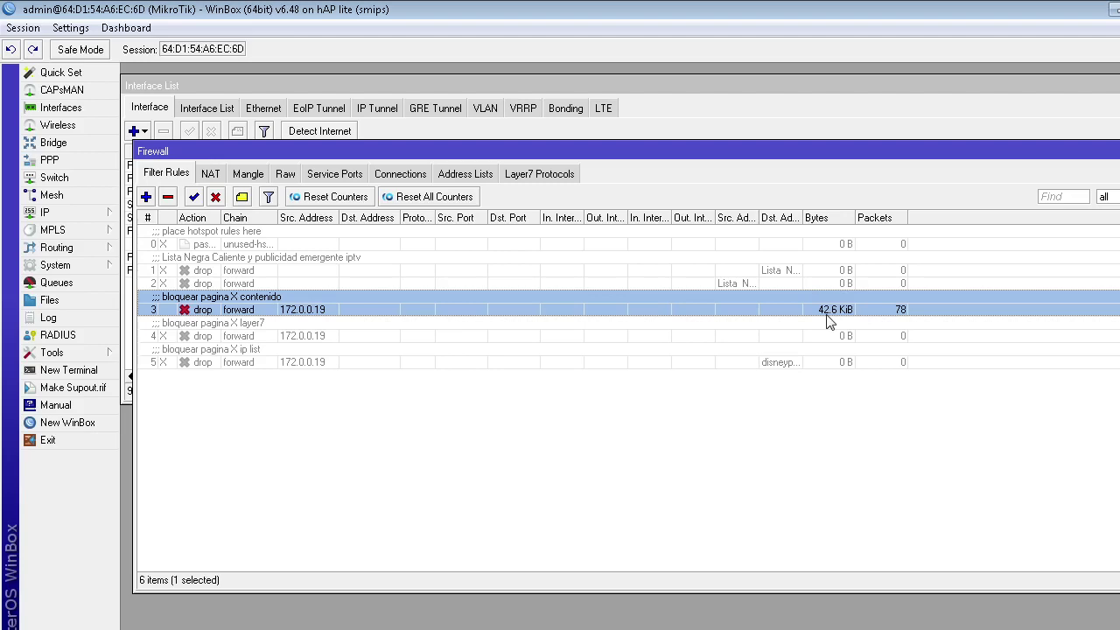
Go back to the disney plus search results in the browser and recheck the drop rule's byte and packet counters in WinBox
key(alt+Tab)
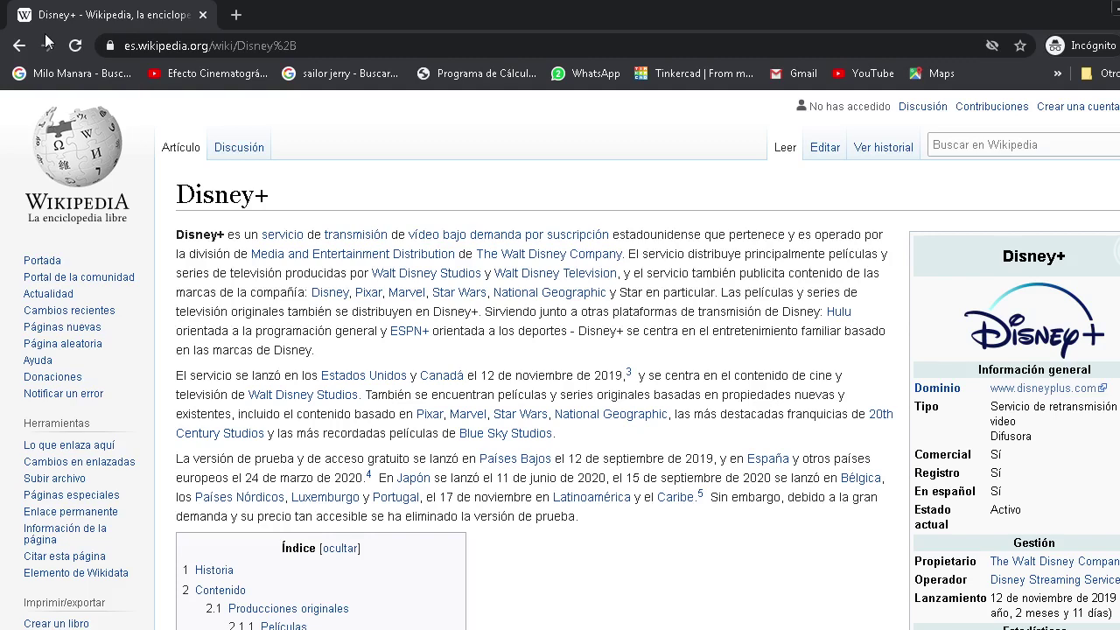
key(alt+Left)
key(alt+Tab)
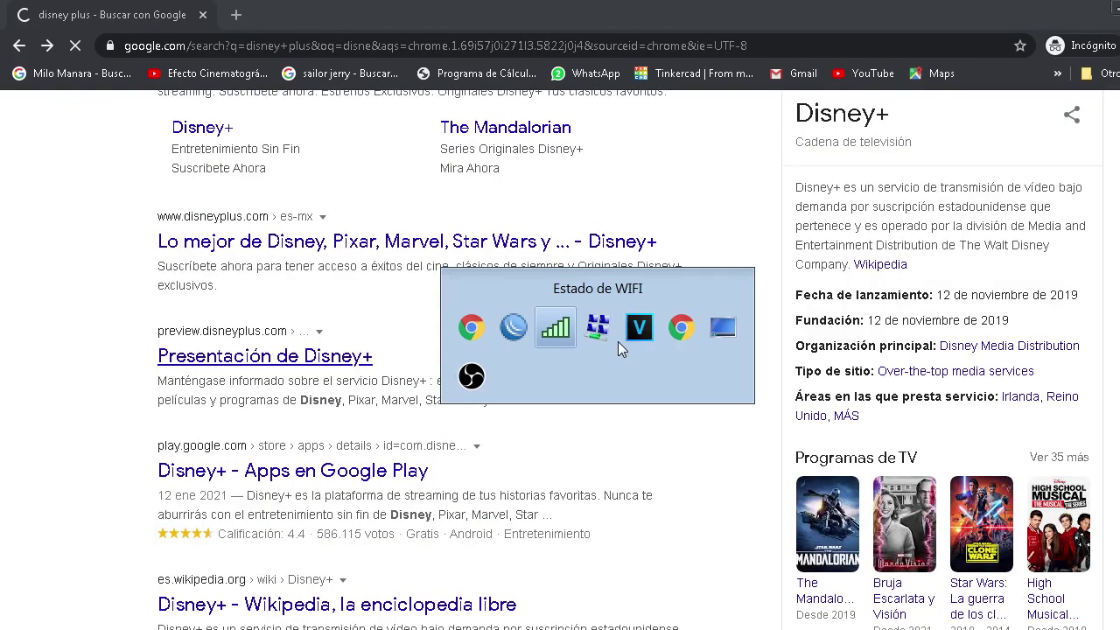
click(616, 338)
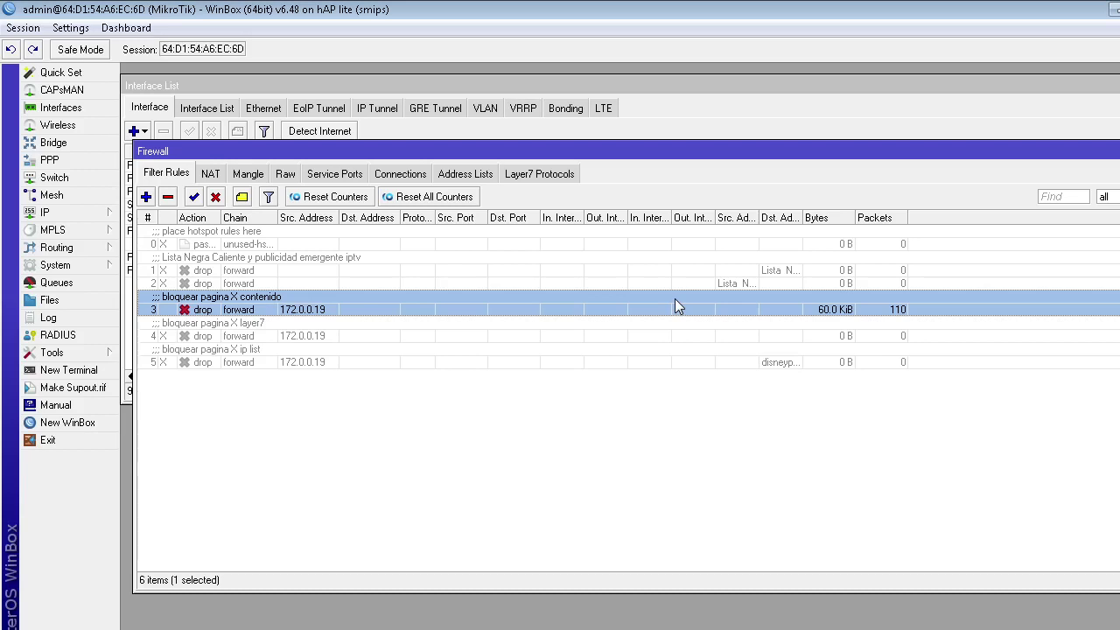
Try restricting the "bloquear pagina X contenido" rule to protocol 6 (tcp), destination port 6756757 and out interface wlan1, and clear those matchers
double_click(296, 313)
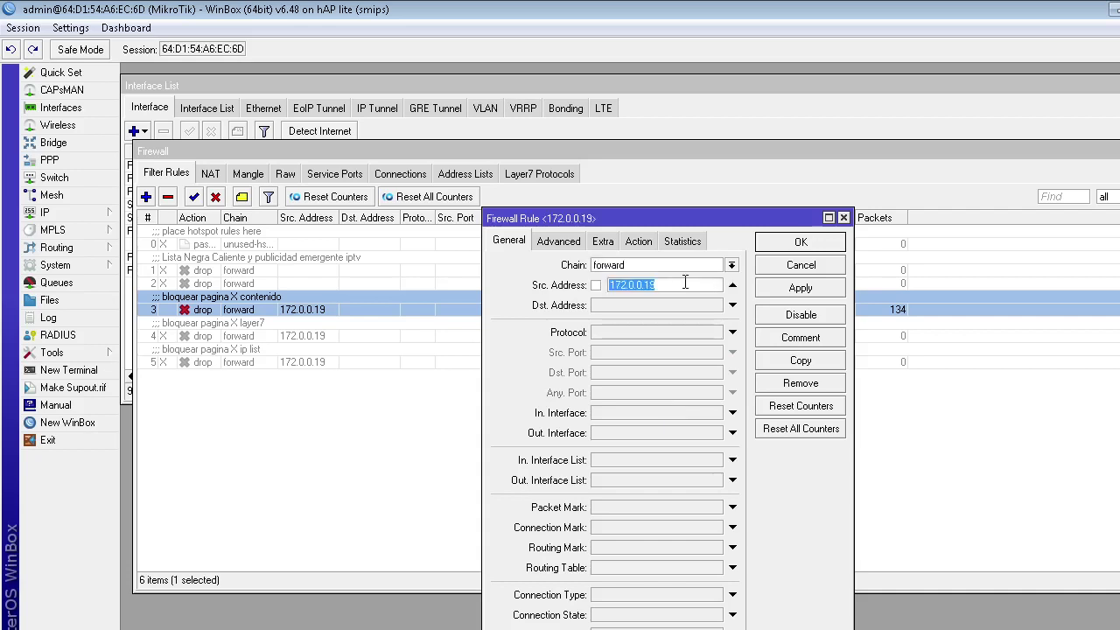
click(735, 333)
click(722, 376)
click(650, 372)
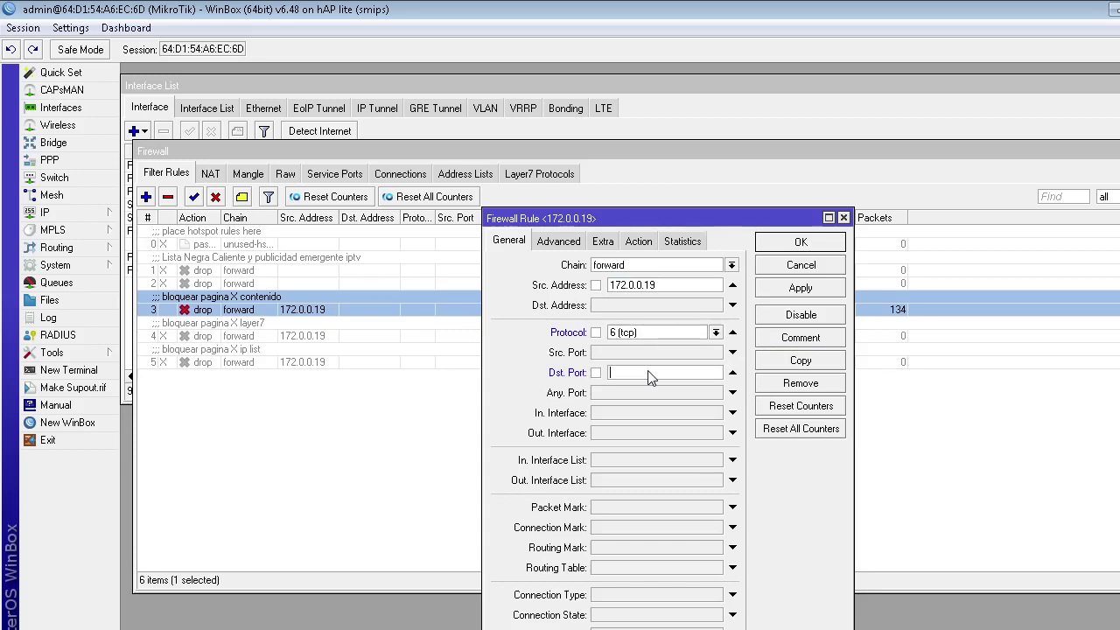
text(6756757)
click(629, 392)
click(681, 434)
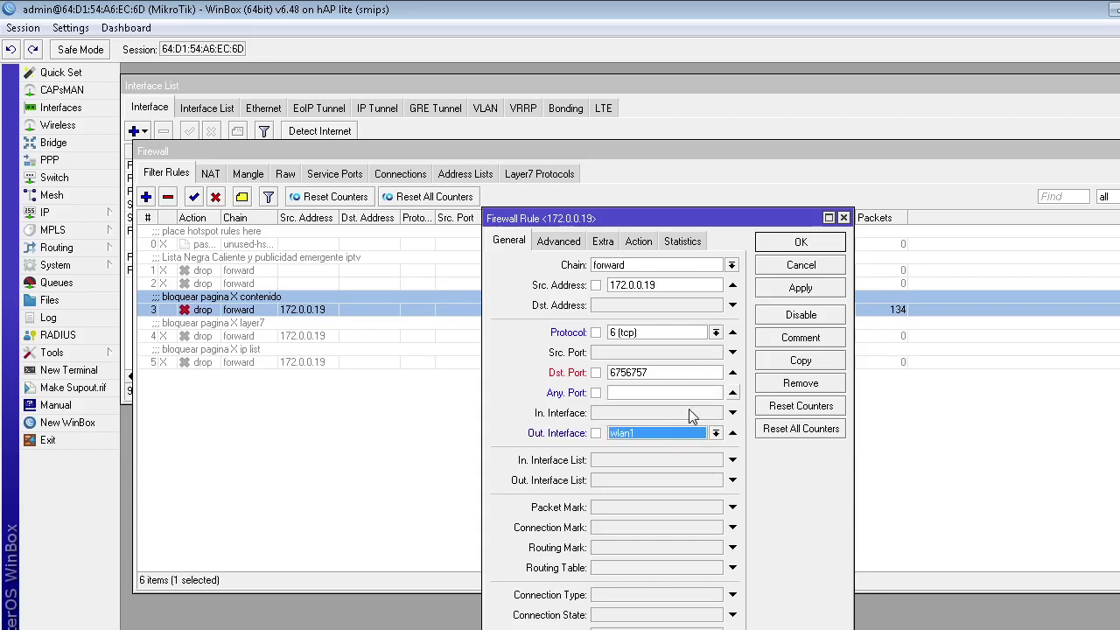
key(BackSpace)
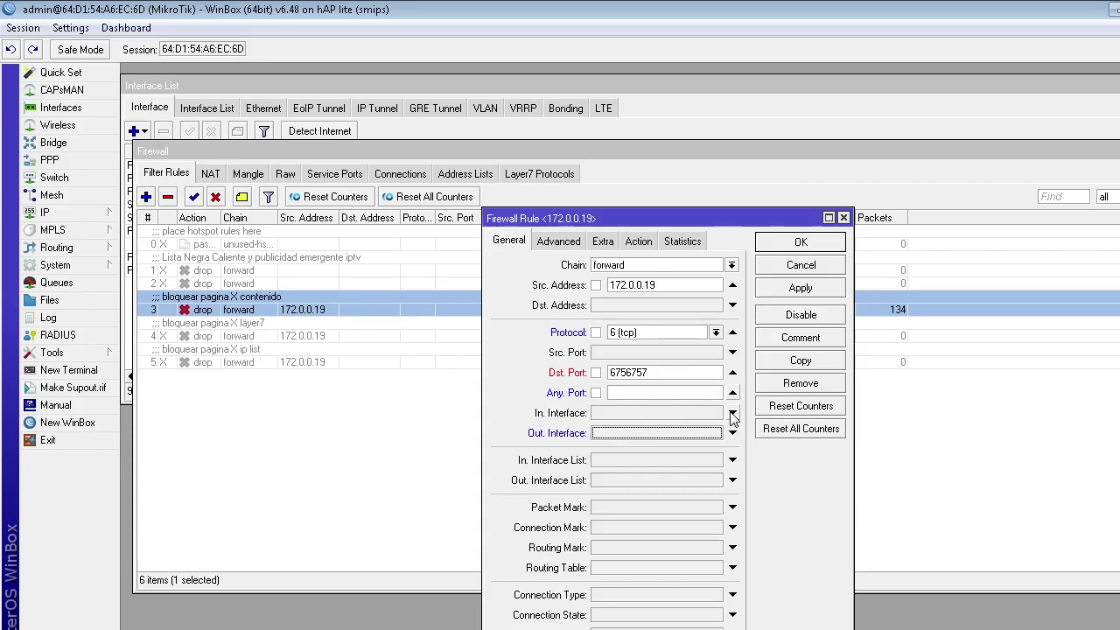
click(733, 393)
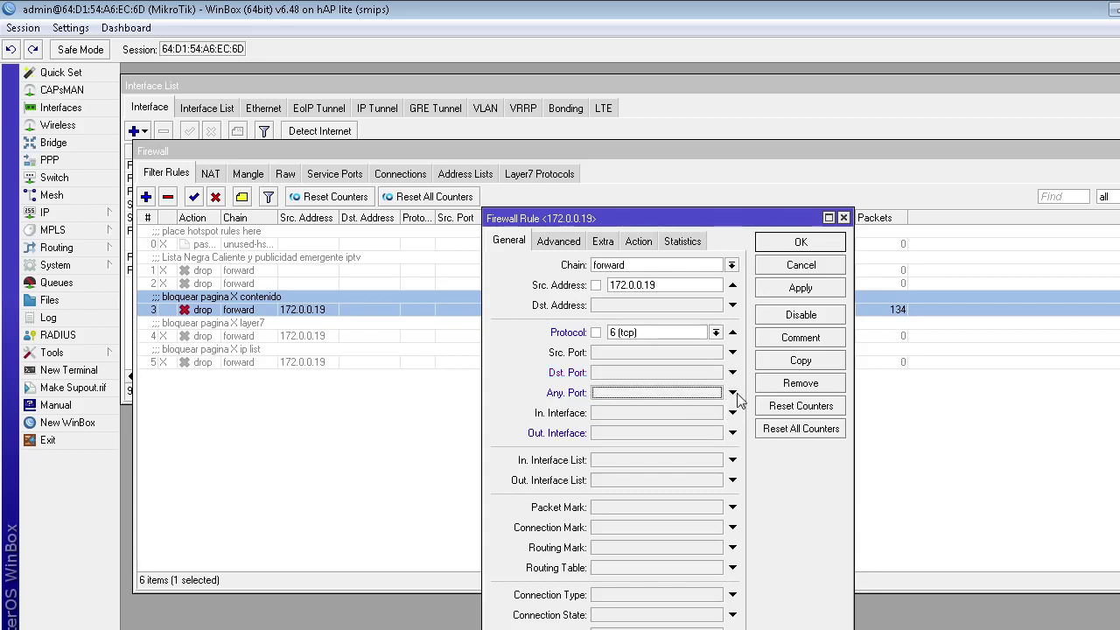
click(734, 333)
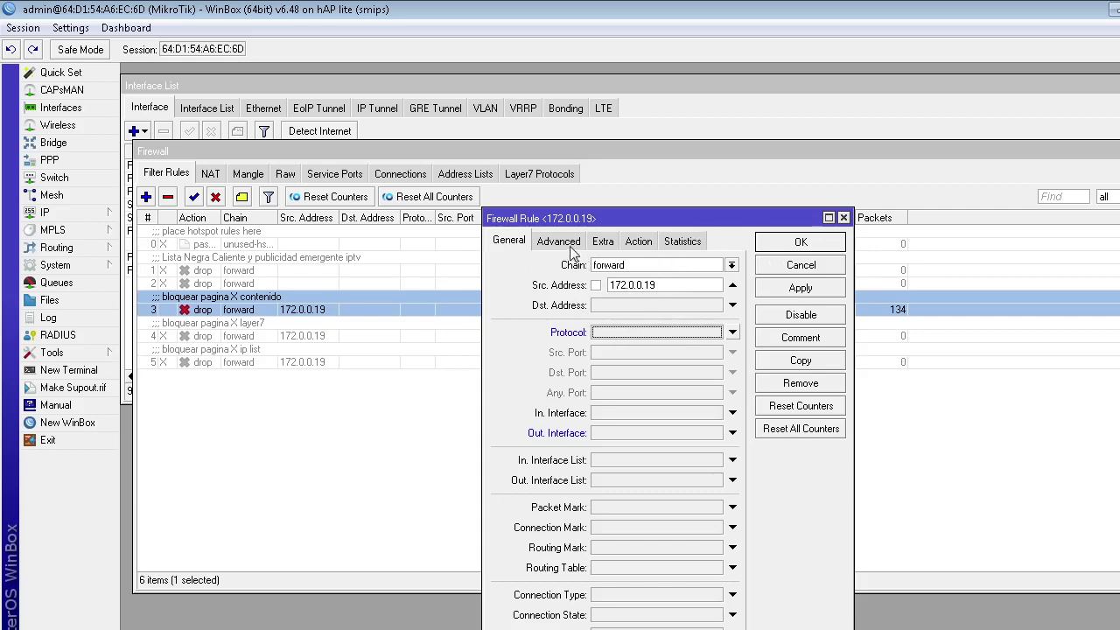
Review the "bloquear pagina X contenido" rule's chain, content match, extra options, action and statistics, and close the rule
click(499, 242)
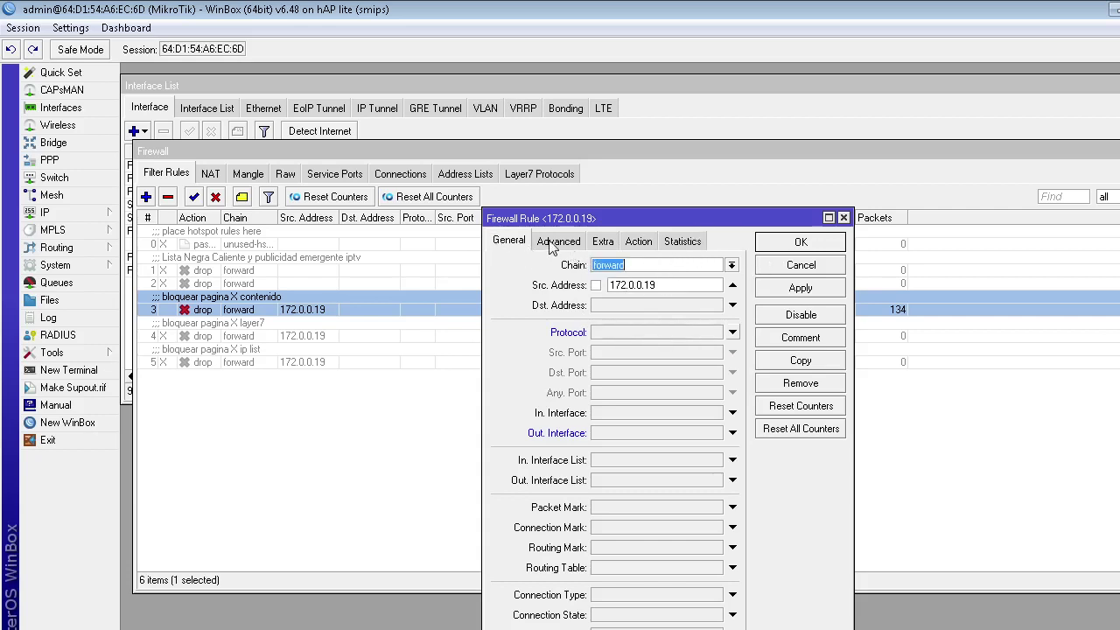
click(555, 244)
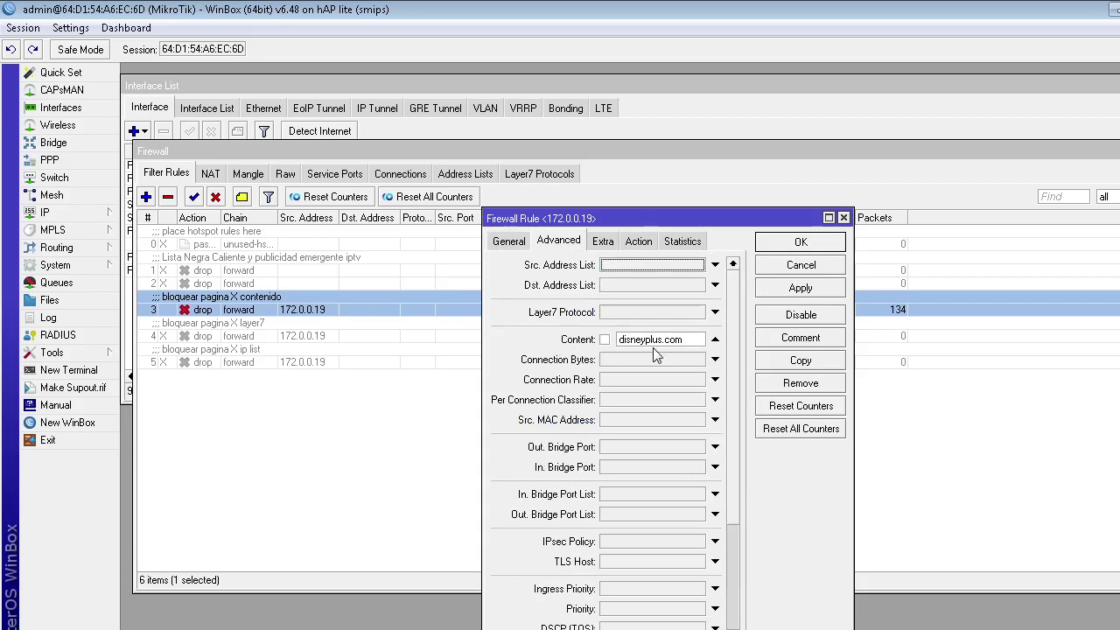
click(608, 242)
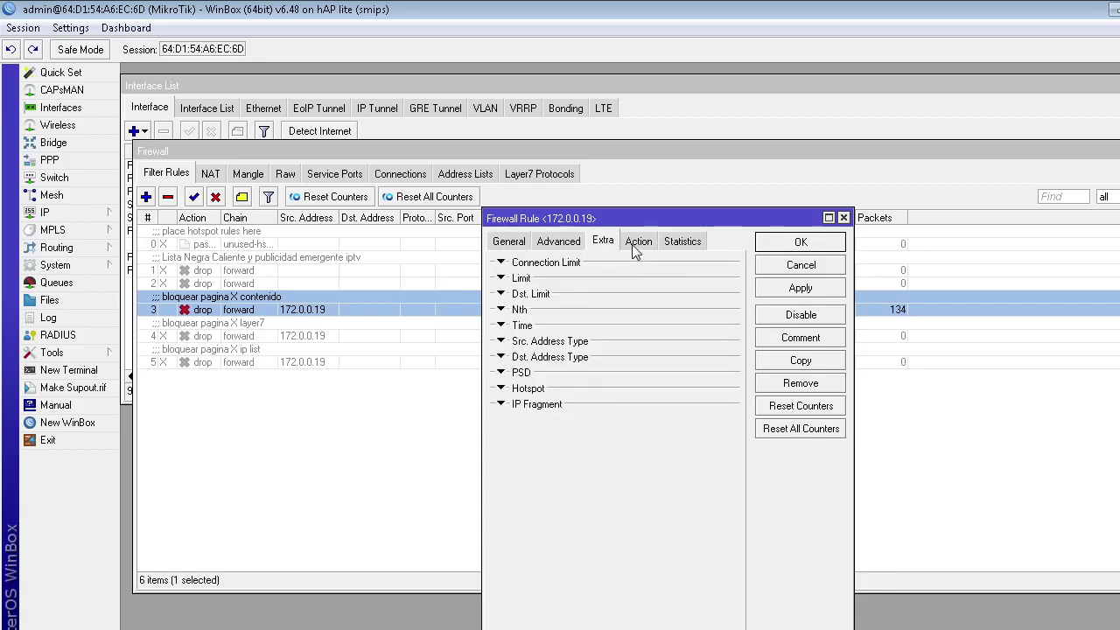
click(637, 242)
click(635, 267)
click(635, 268)
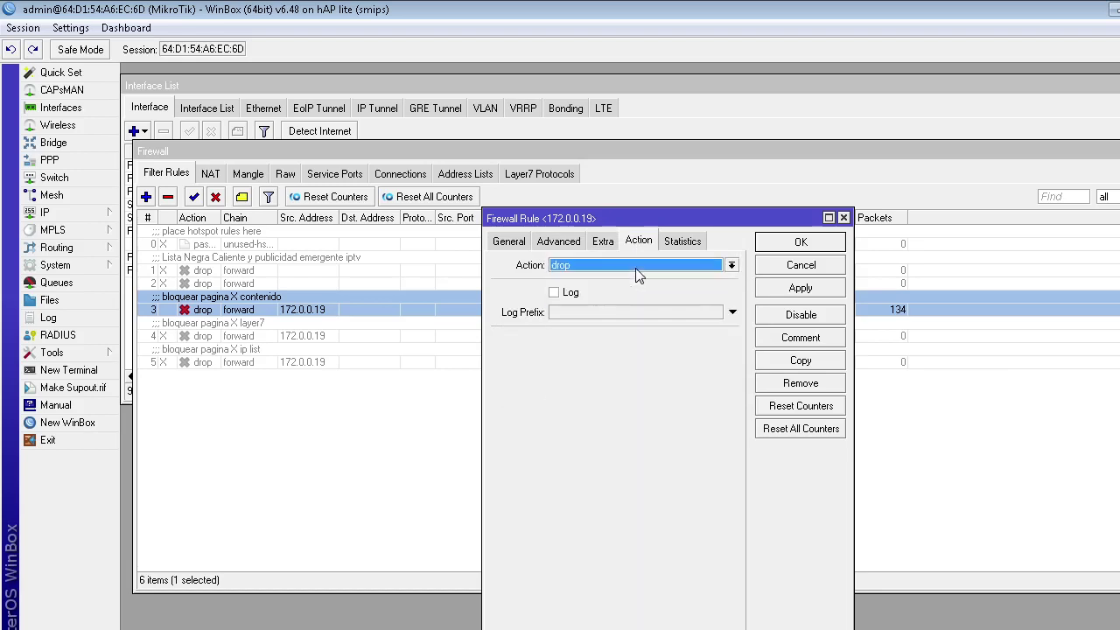
click(684, 242)
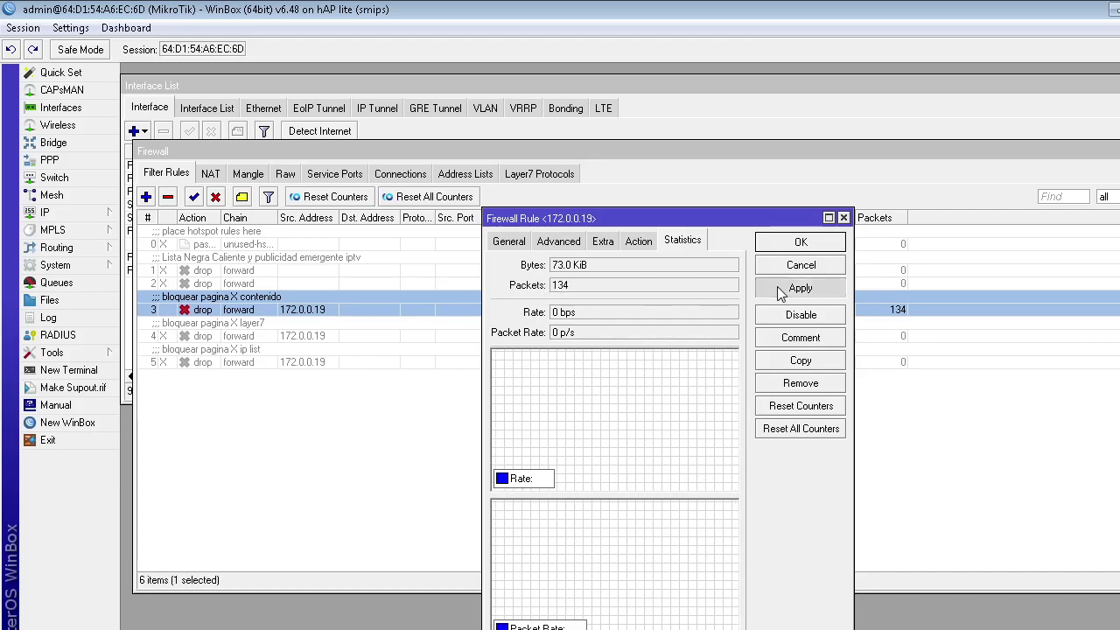
click(778, 245)
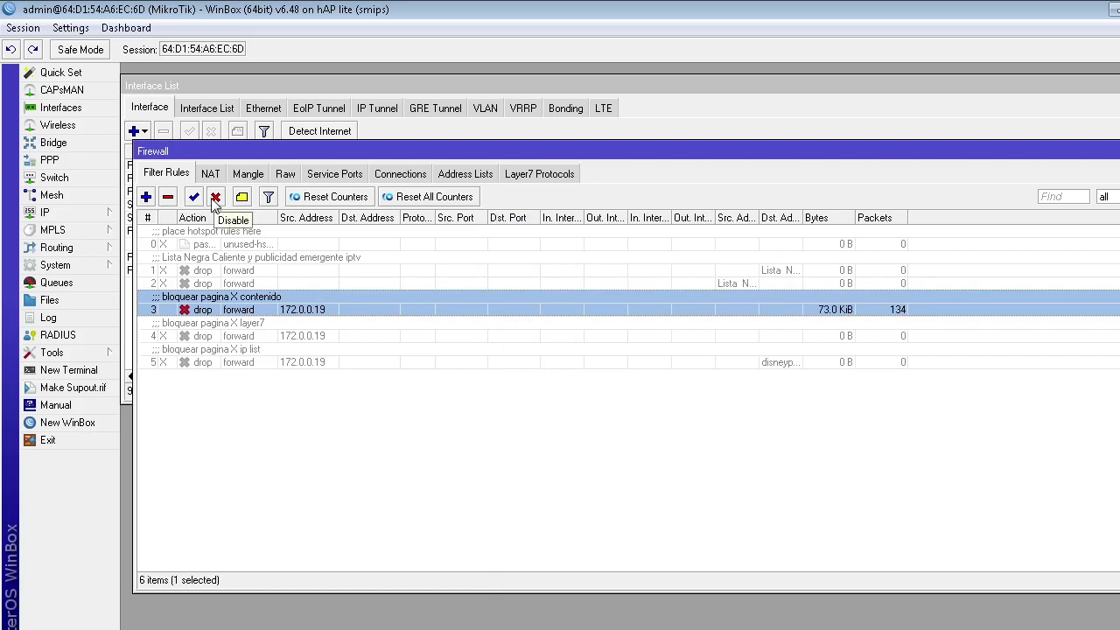
Disable the "bloquear pagina X contenido" rule and select the "bloquear pagina X layer7" rule
click(214, 198)
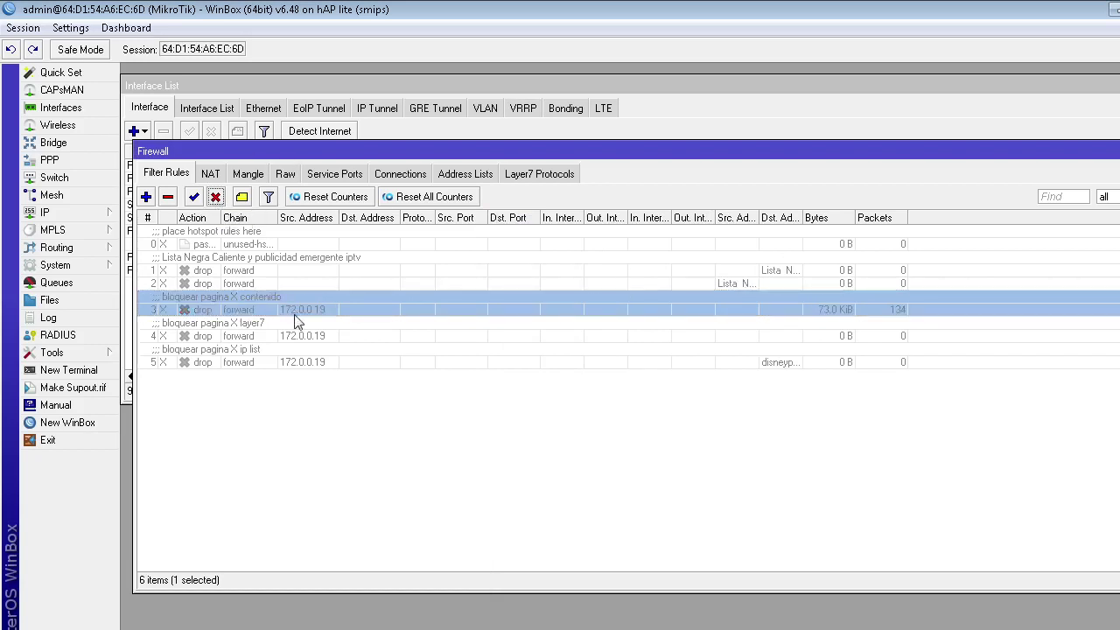
click(263, 336)
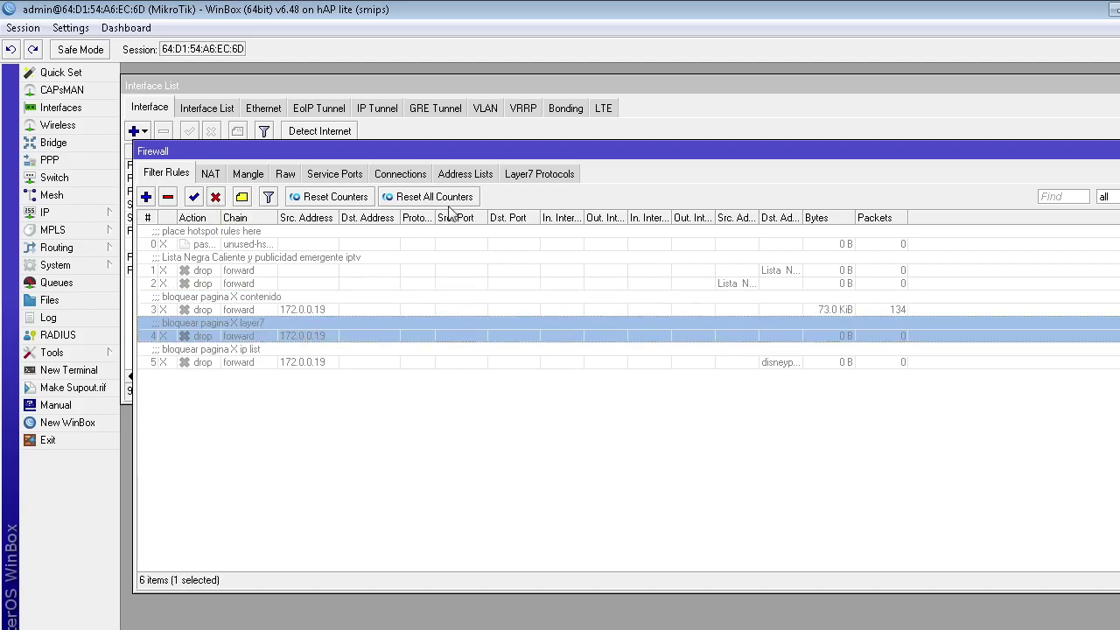
Show the firewall's Layer7 protocols with a wider Name column, and open the disneyplus.com entry to examine the domain in its regexp
click(79, 213)
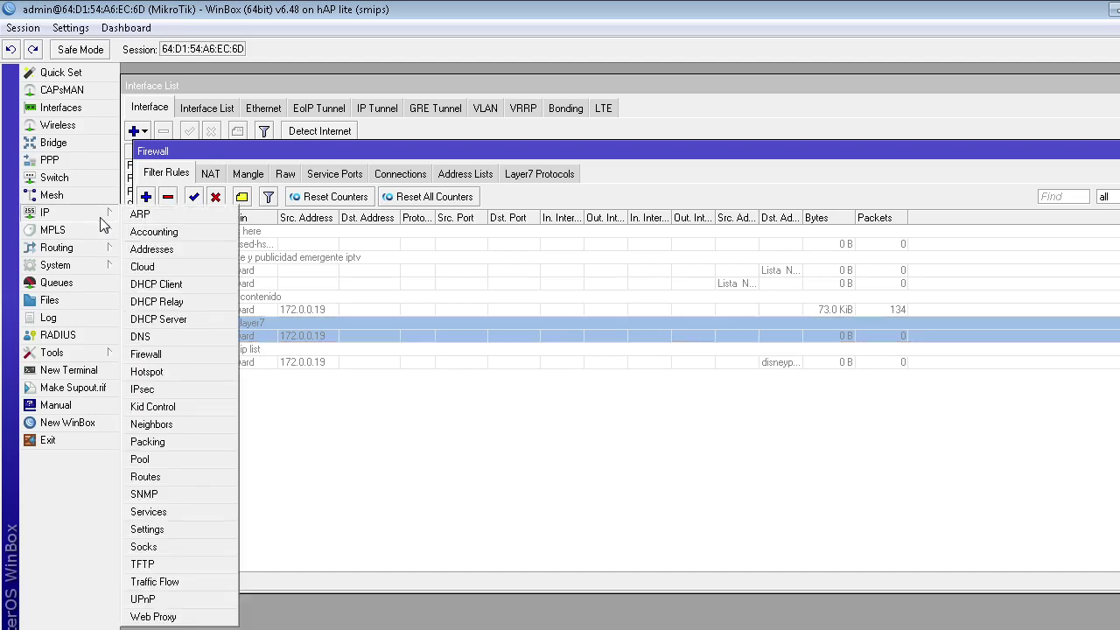
click(196, 360)
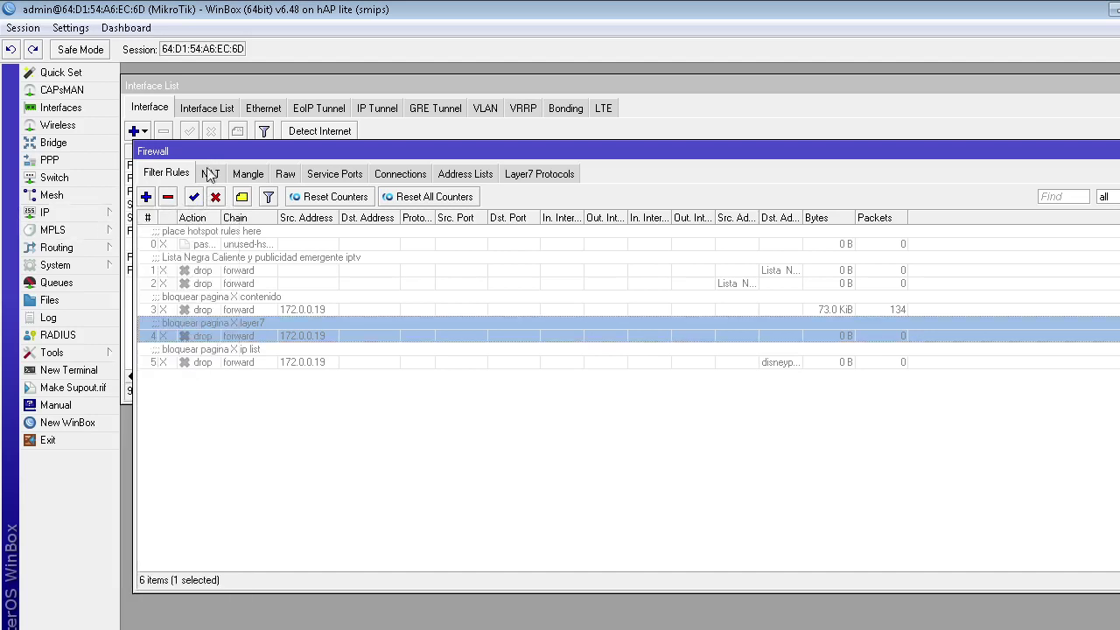
click(542, 175)
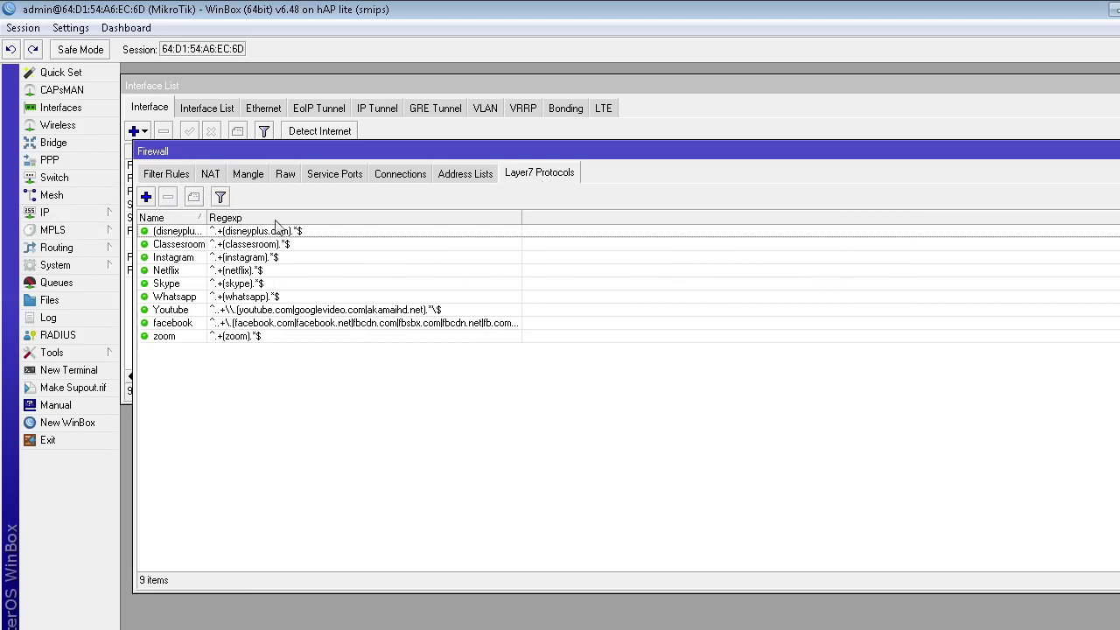
drag(208, 218, 249, 218)
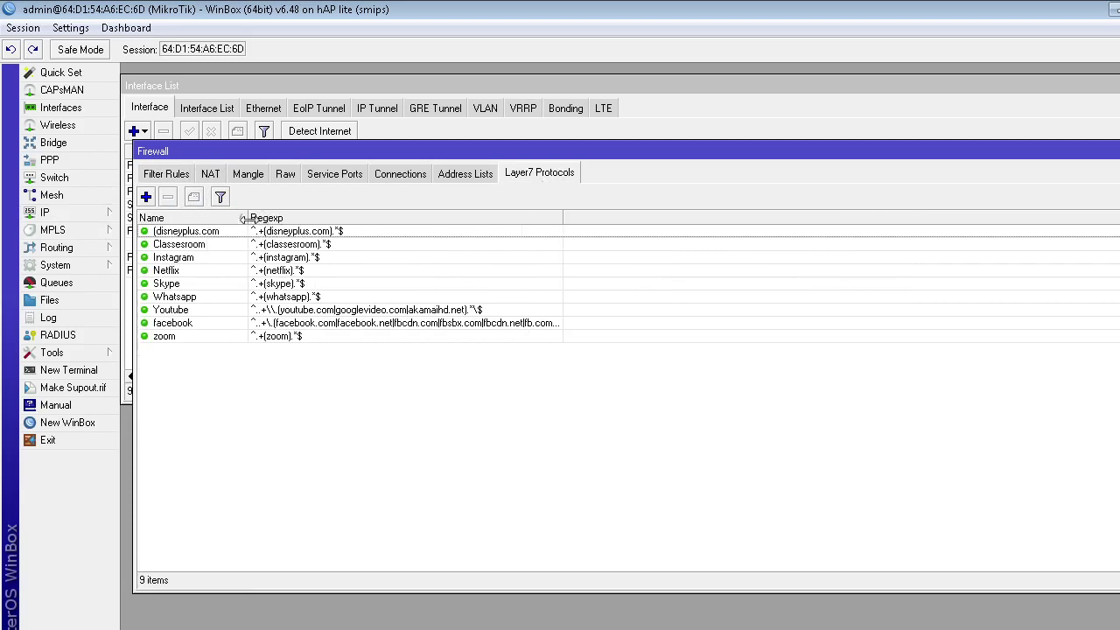
double_click(268, 234)
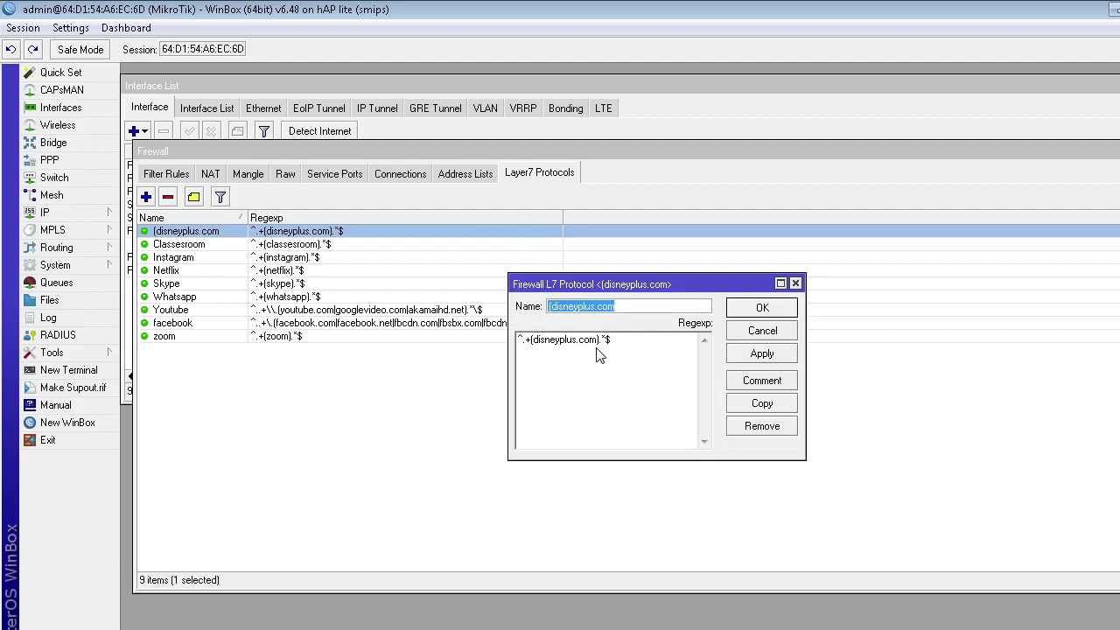
drag(600, 340, 534, 347)
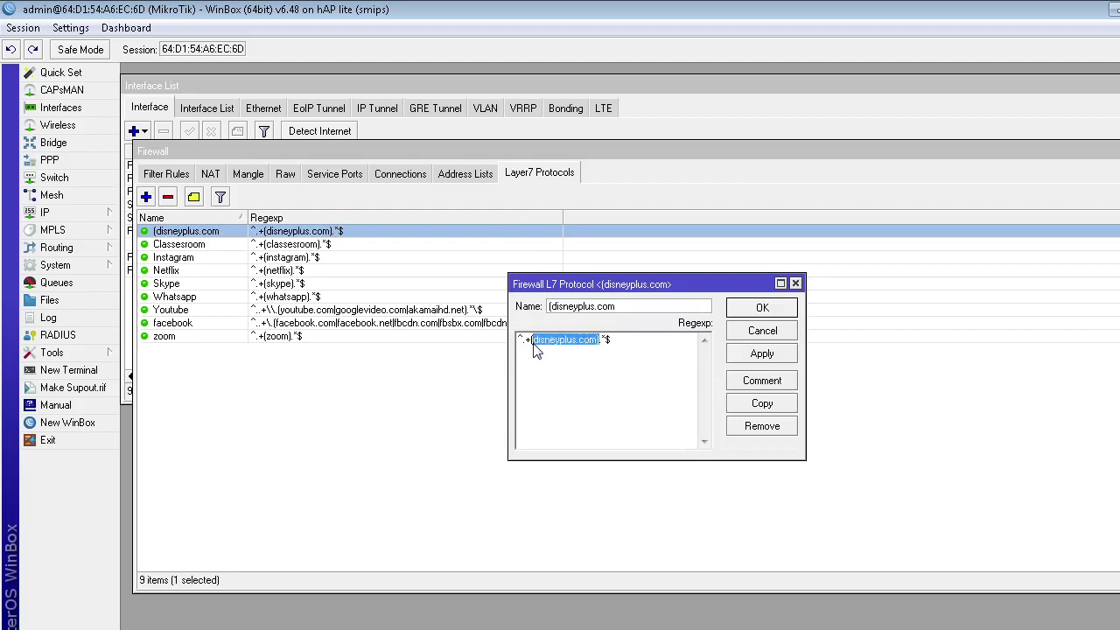
Examine the name and full regexp of the disneyplus.com Layer7 protocol entry, reopening it once, and close it
click(641, 415)
drag(520, 350, 643, 371)
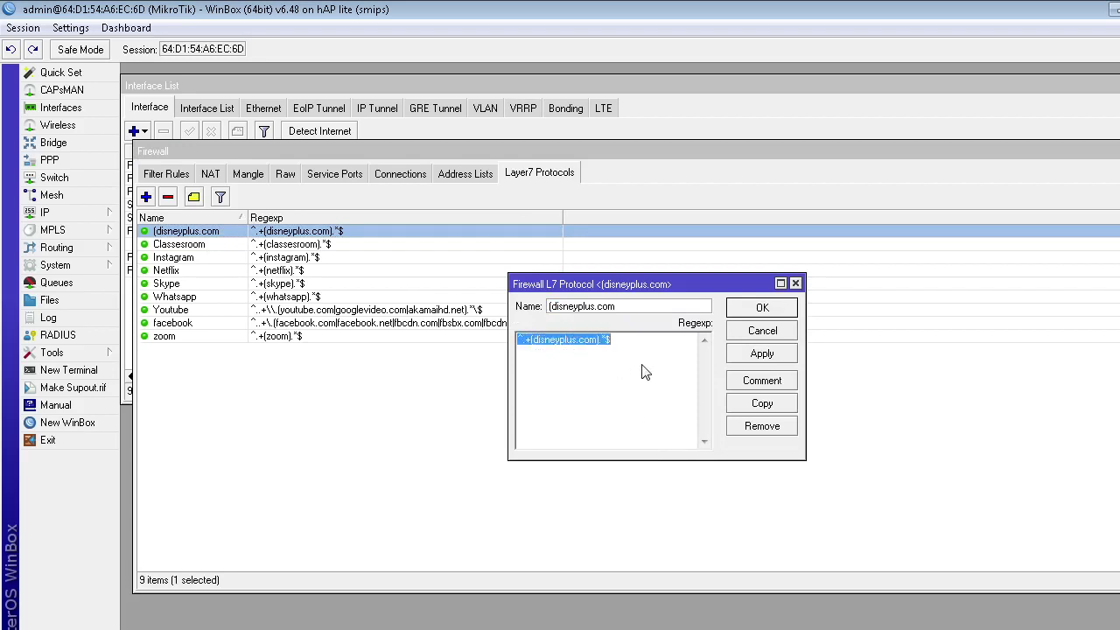
click(537, 347)
drag(541, 345, 601, 358)
drag(622, 308, 499, 315)
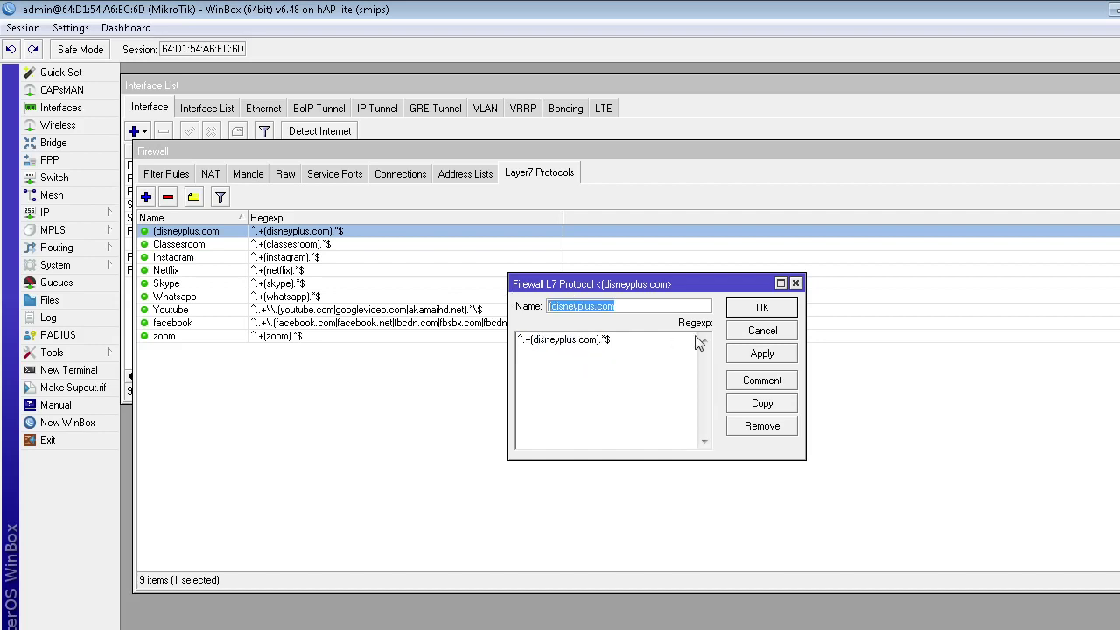
click(645, 308)
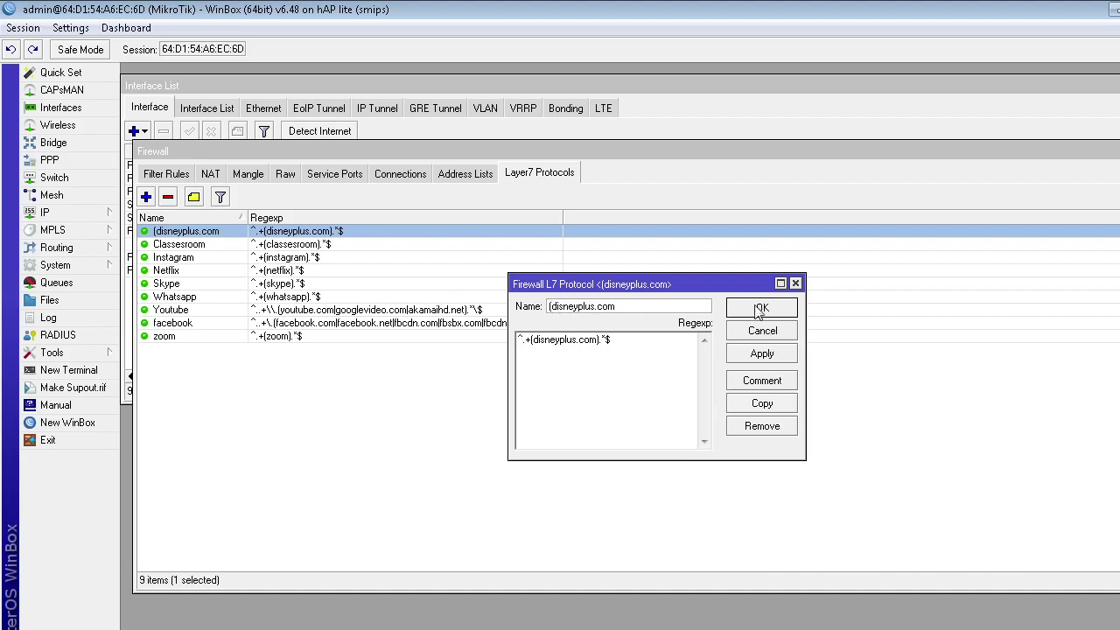
click(757, 310)
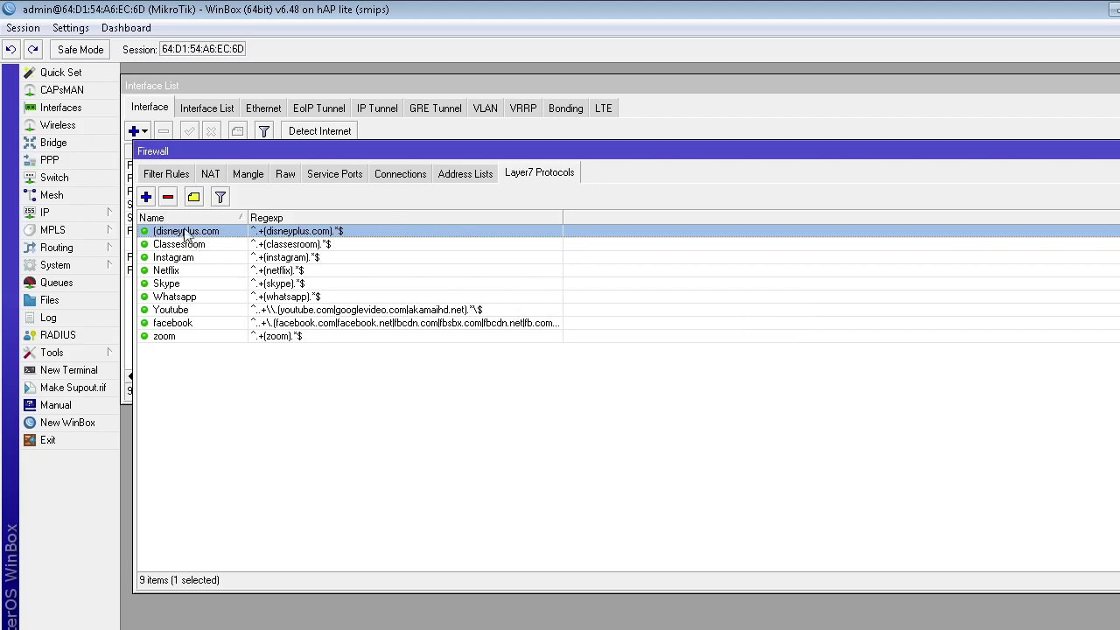
double_click(285, 234)
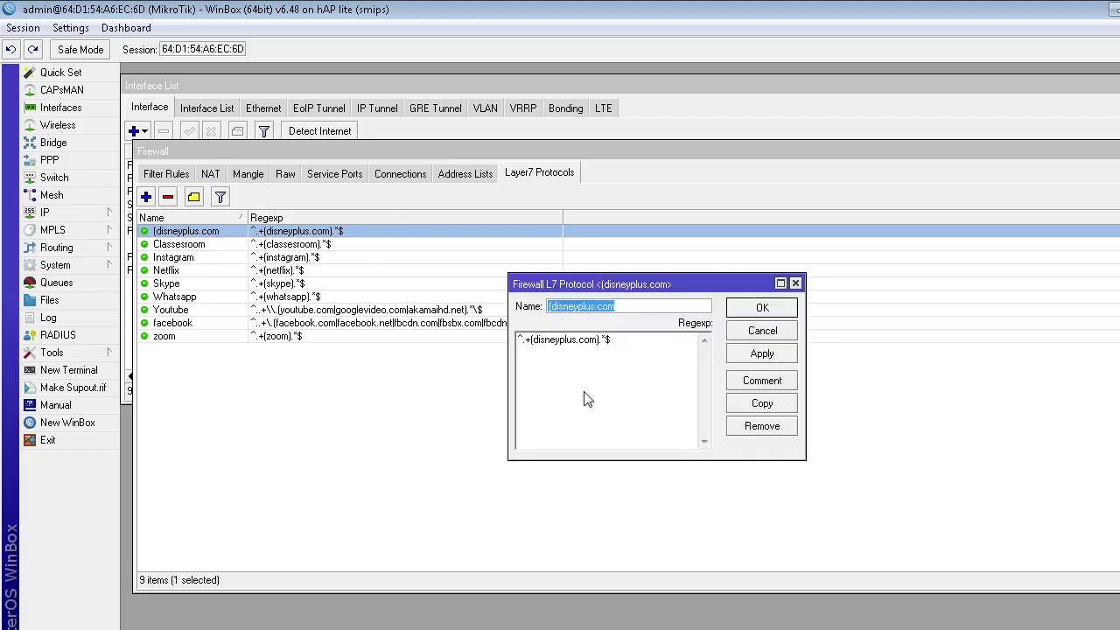
click(760, 309)
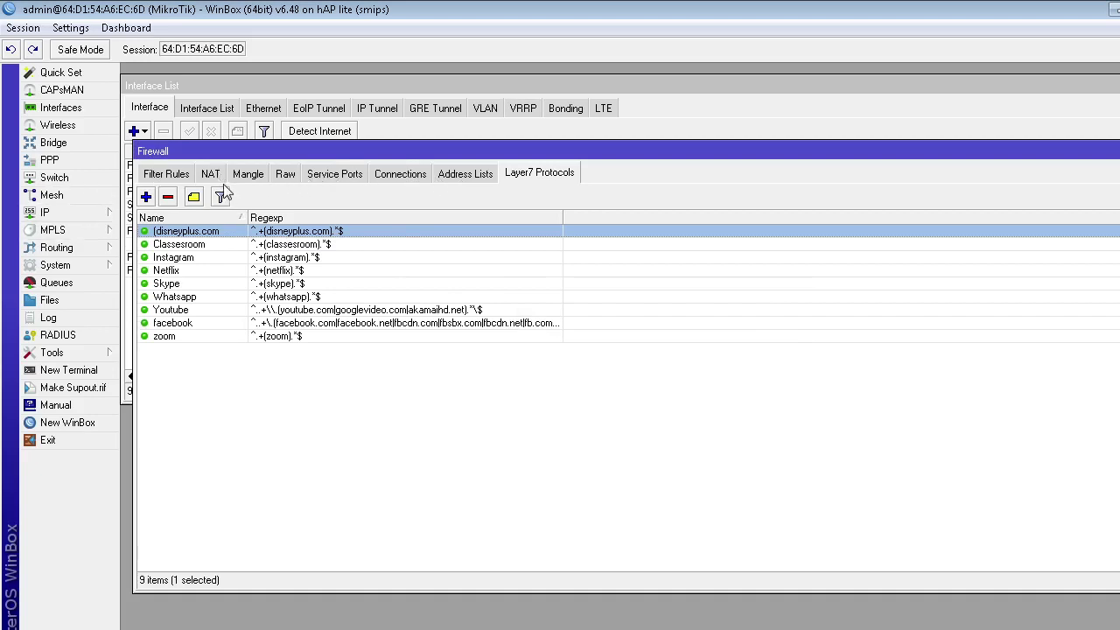
Open the "bloquear pagina X layer7" filter rule, choose the forward chain and check its source address 172.0.0.19
click(168, 176)
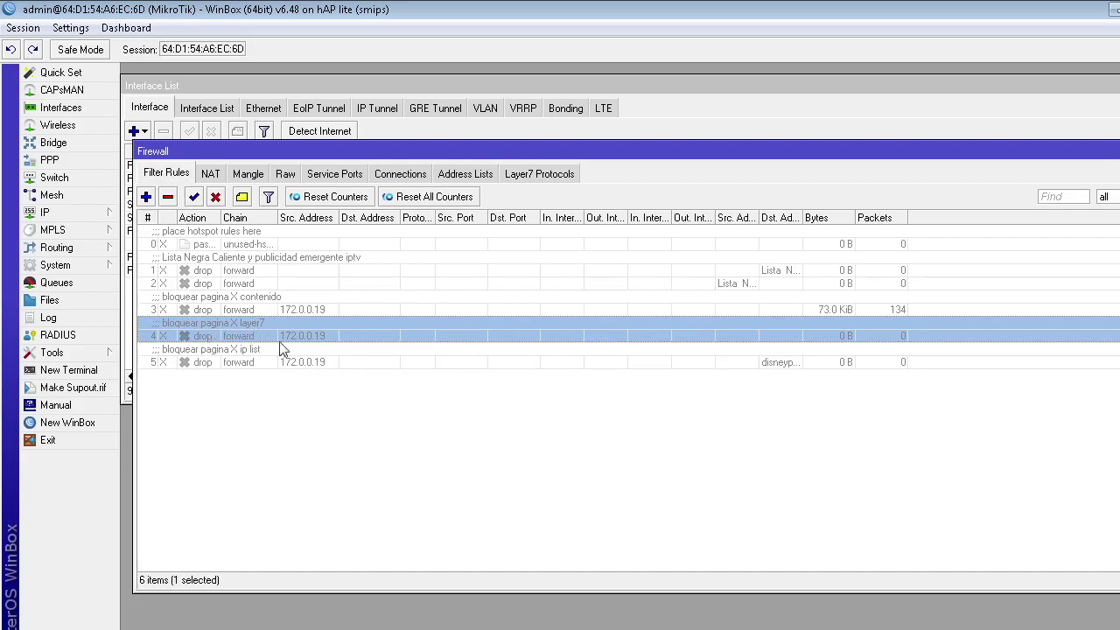
click(146, 197)
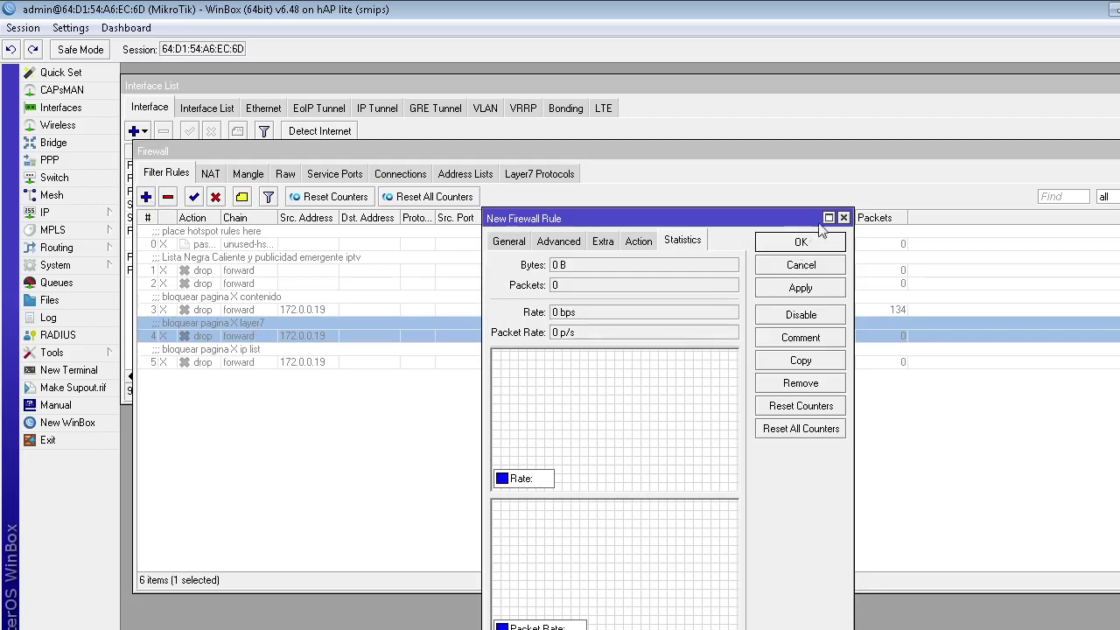
click(844, 218)
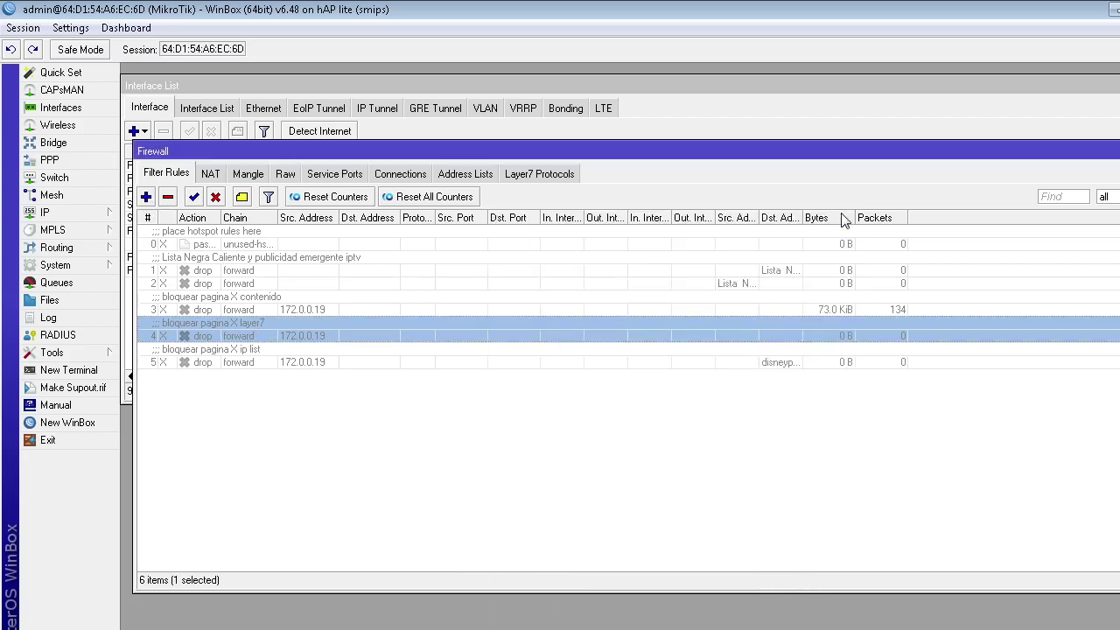
double_click(260, 326)
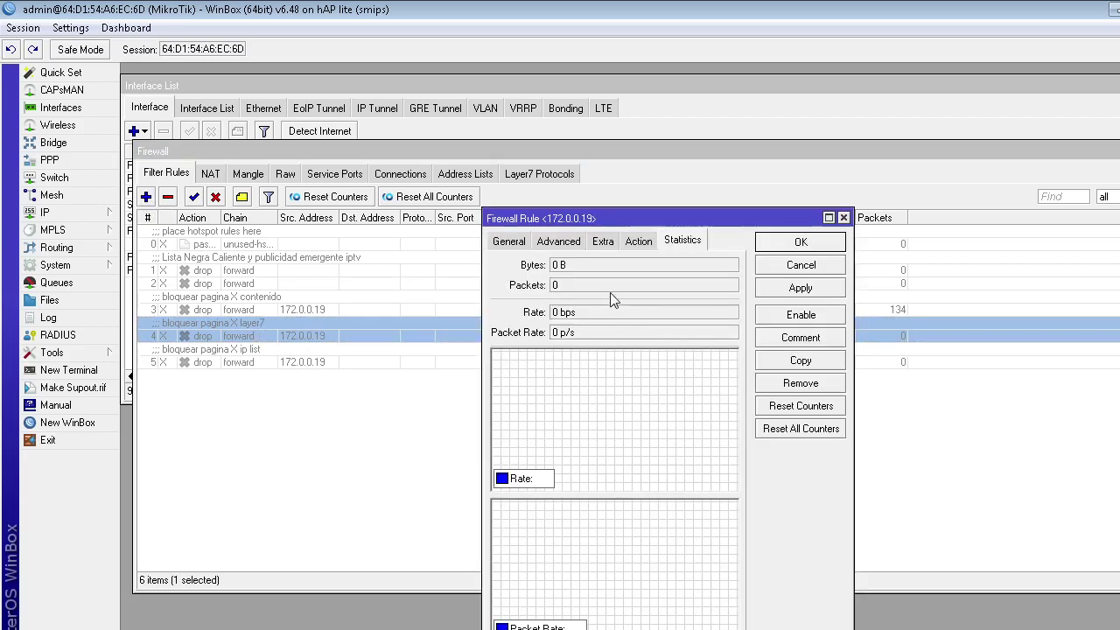
click(510, 241)
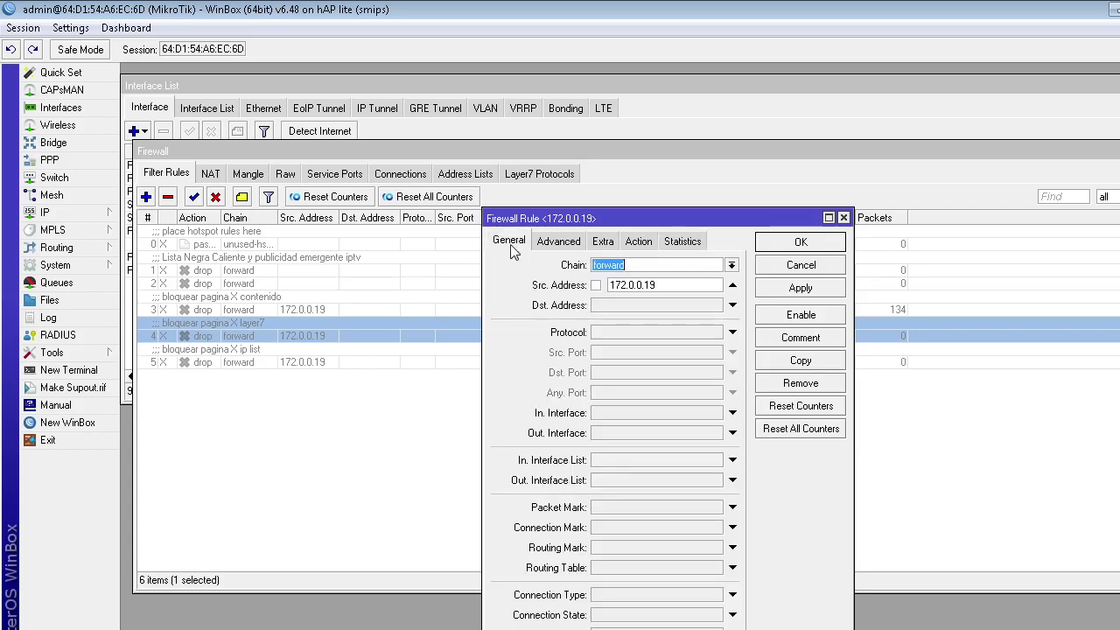
click(732, 264)
click(708, 279)
drag(652, 284, 595, 285)
click(685, 285)
Try adding protocol 6 (tcp) and in interface wlan1 to the layer7 rule, and clear both matchers
click(666, 331)
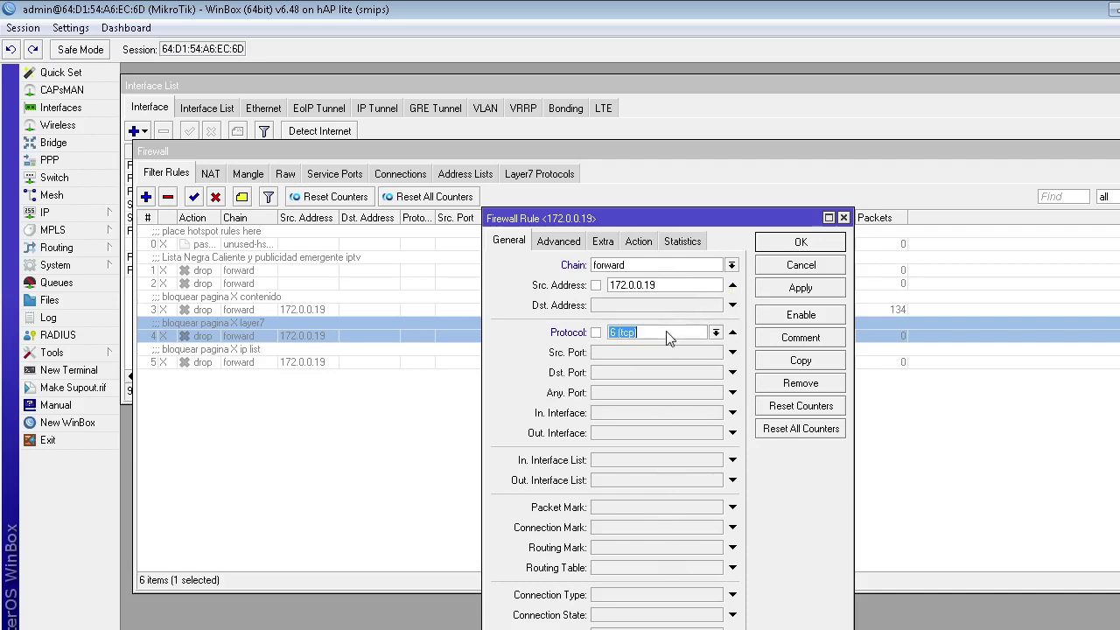
click(732, 333)
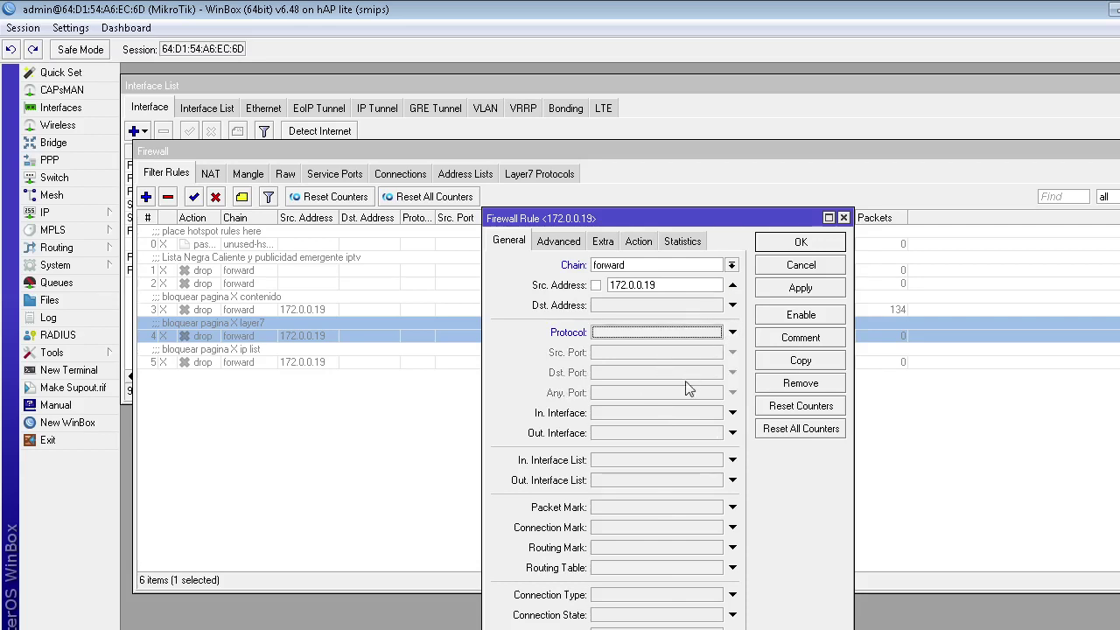
click(647, 410)
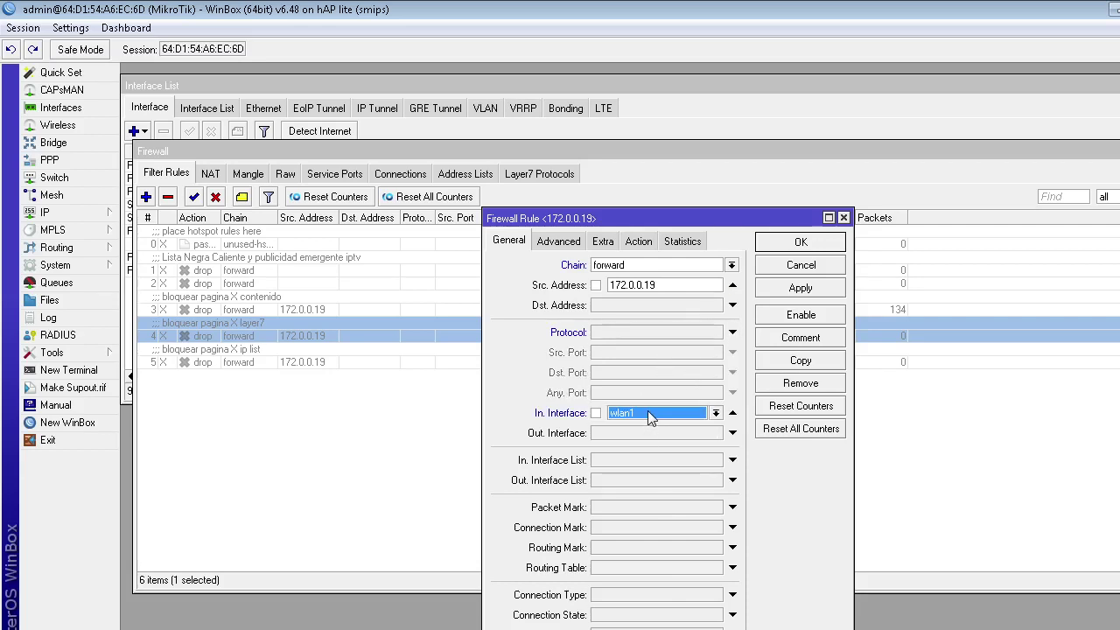
click(732, 413)
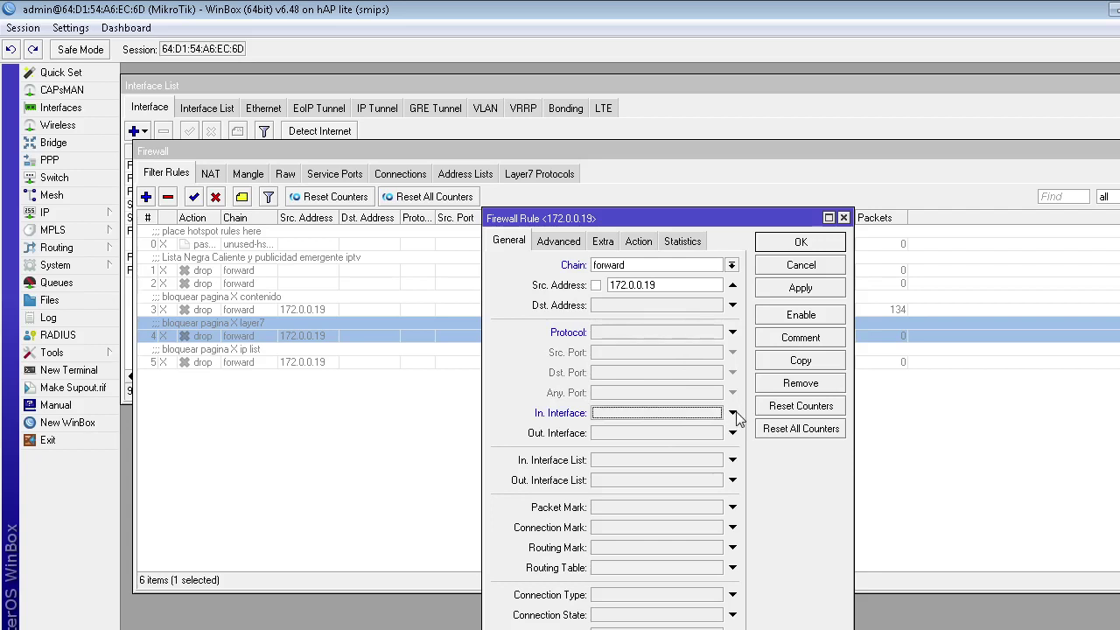
click(688, 284)
double_click(687, 284)
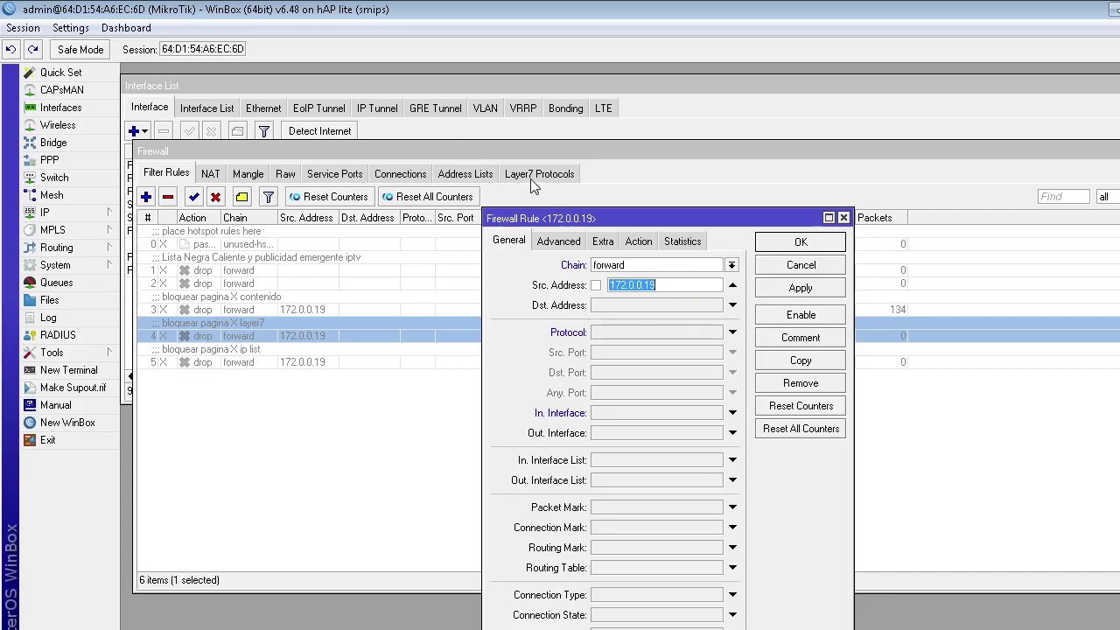
Set the layer7 rule's Layer7 Protocol to the disneyplus.com entry and apply the change
click(567, 241)
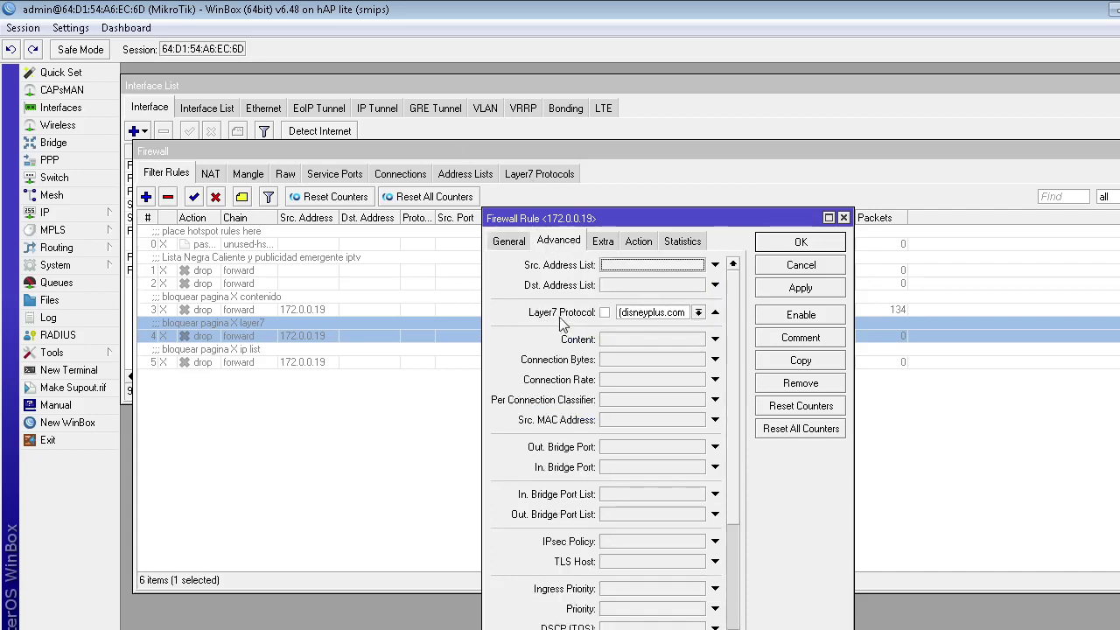
click(699, 313)
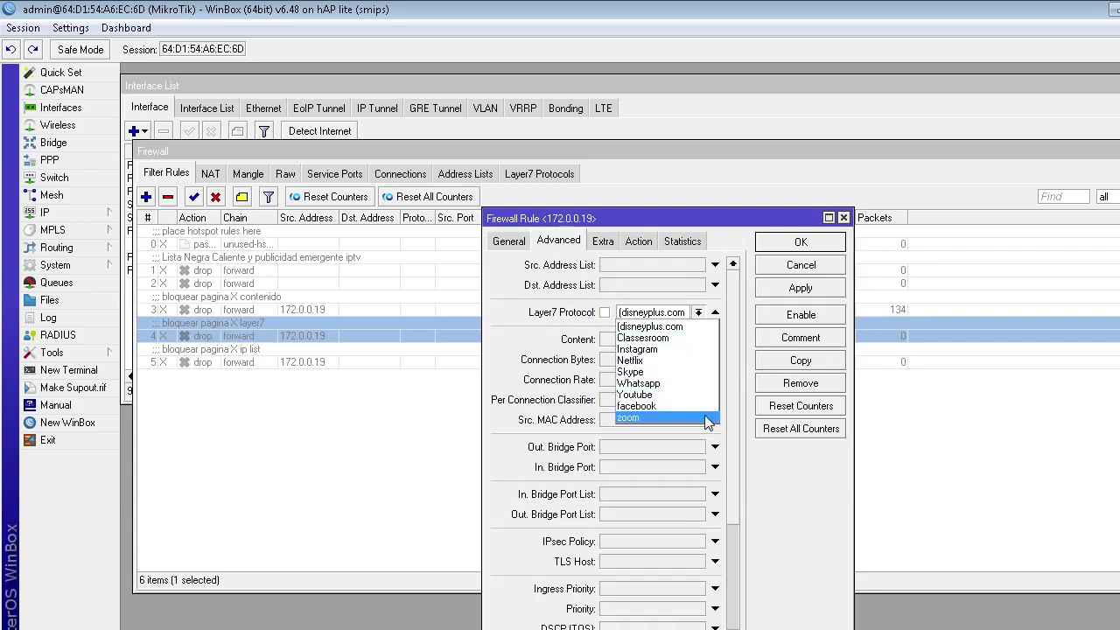
click(682, 327)
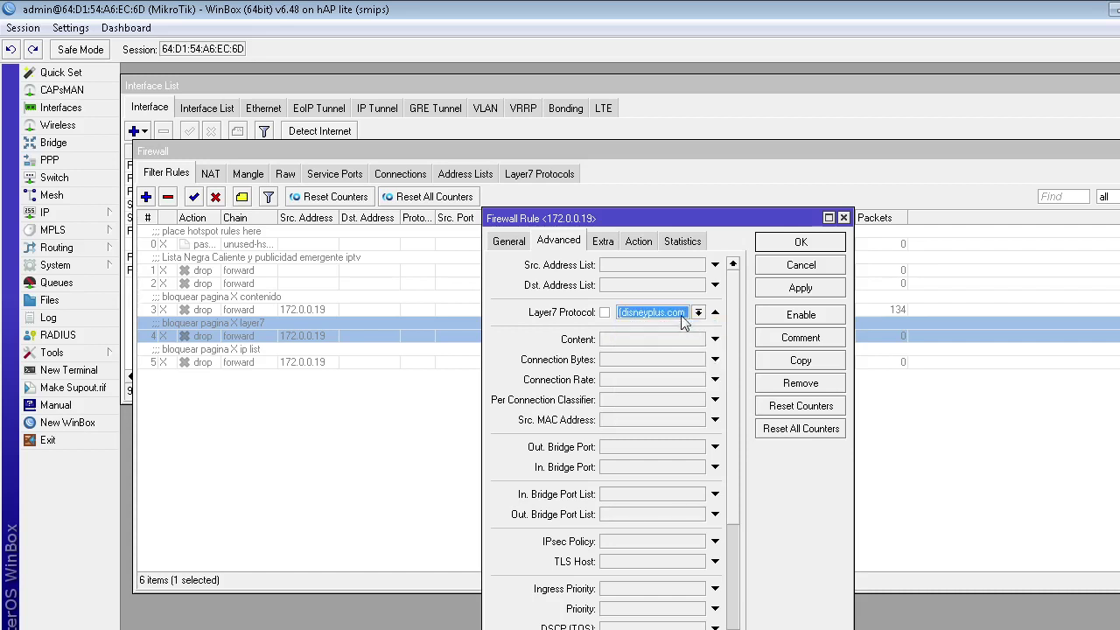
click(777, 294)
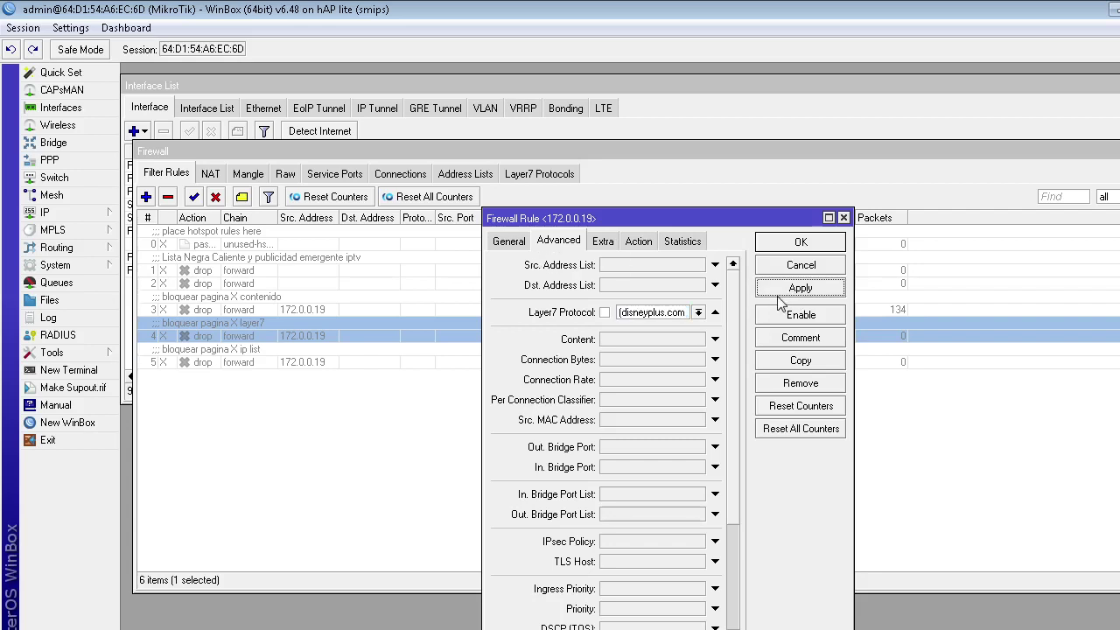
Look over the rule's extra options, set its action to drop, and save the rule
click(615, 242)
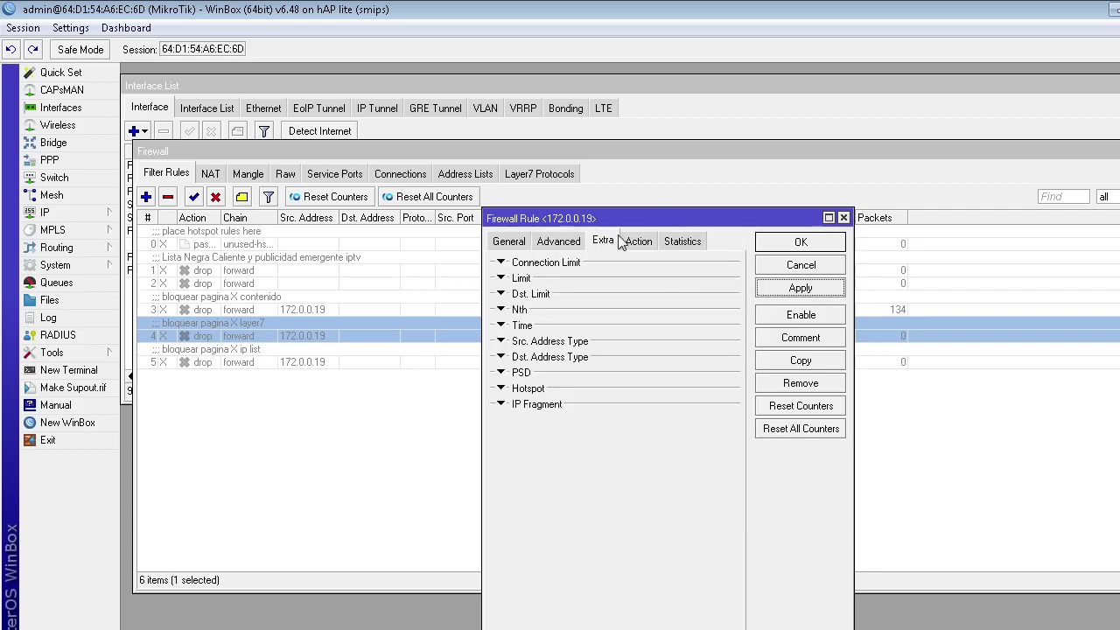
click(643, 243)
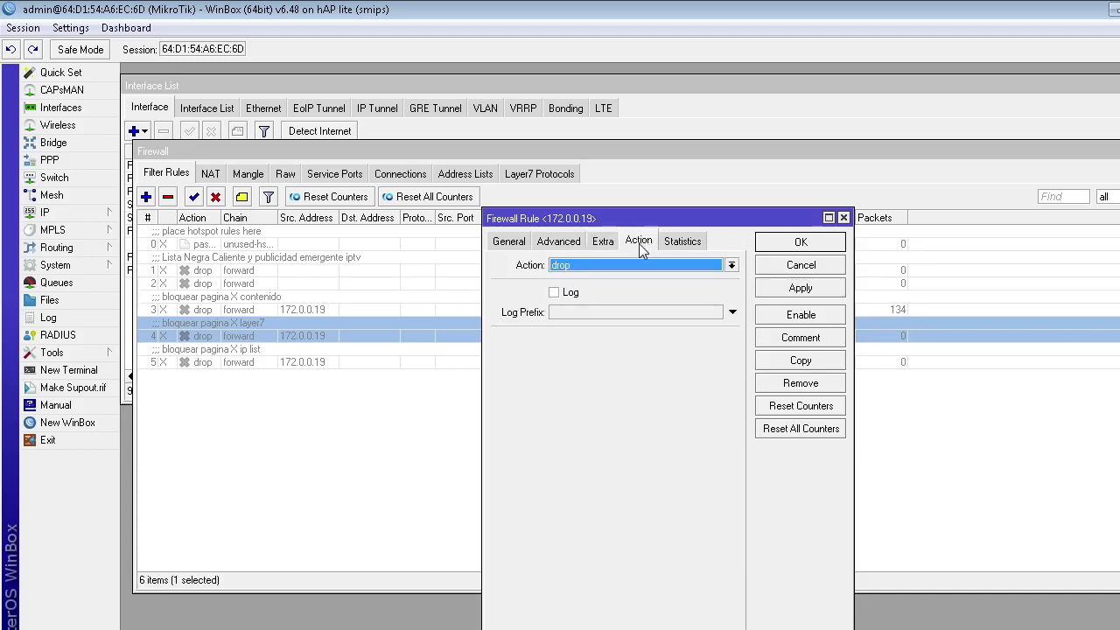
click(612, 264)
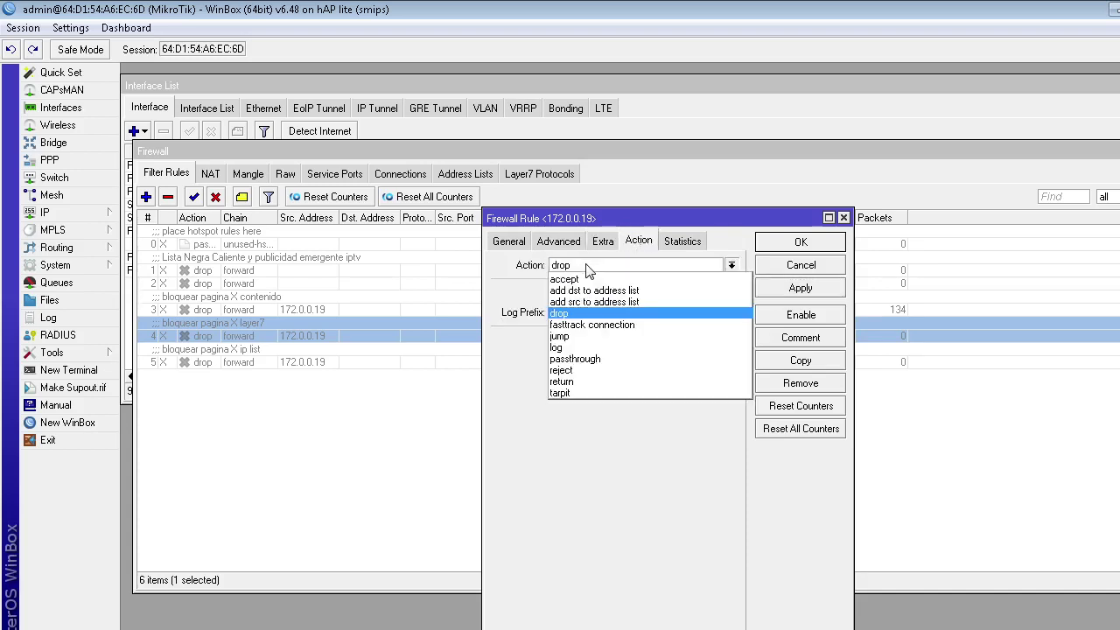
click(573, 314)
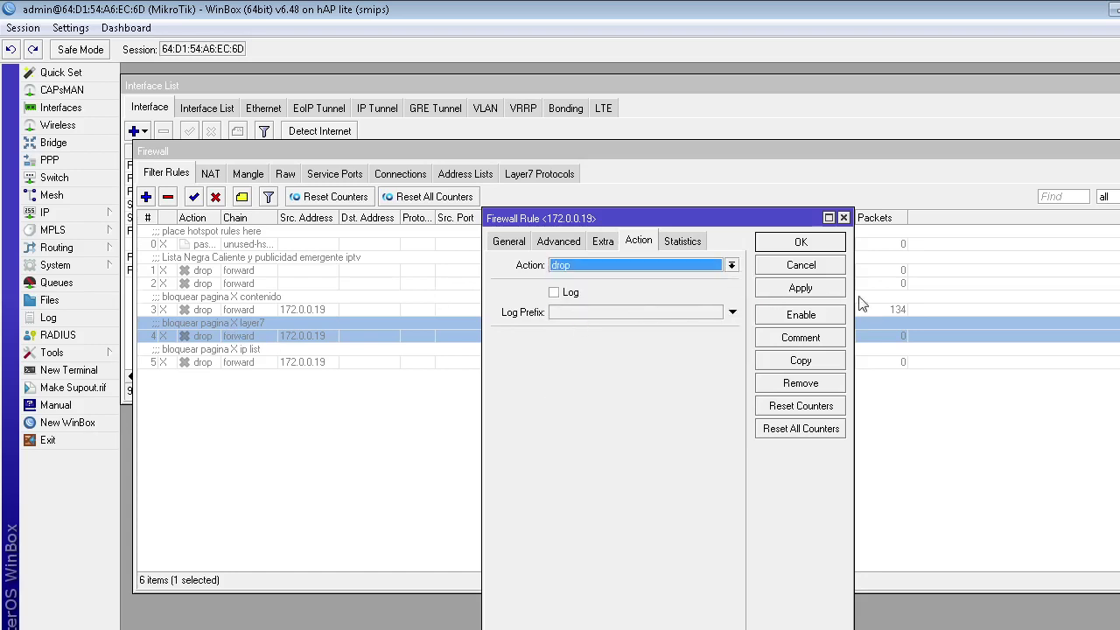
click(816, 291)
click(786, 245)
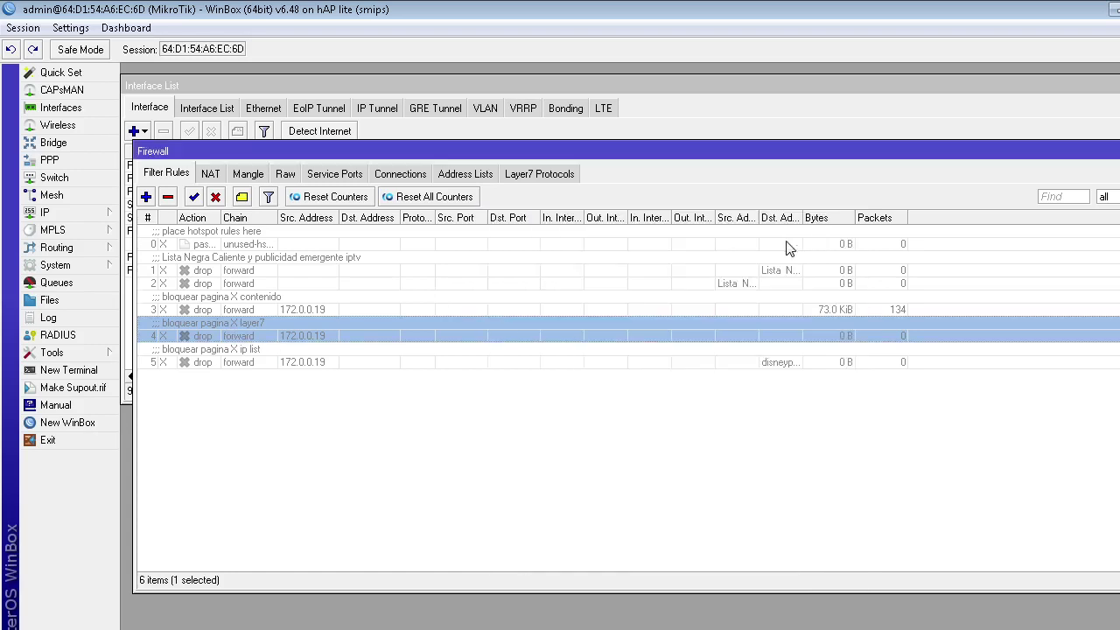
Enable the "bloquear pagina X layer7" rule, close it and select it among the filter rules
double_click(430, 324)
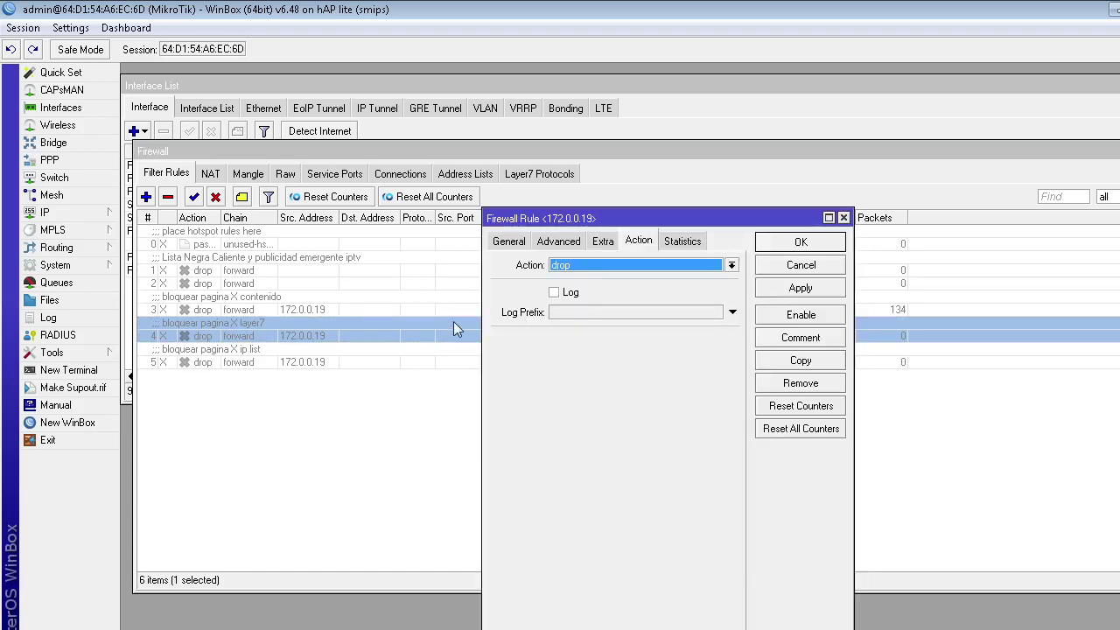
click(810, 316)
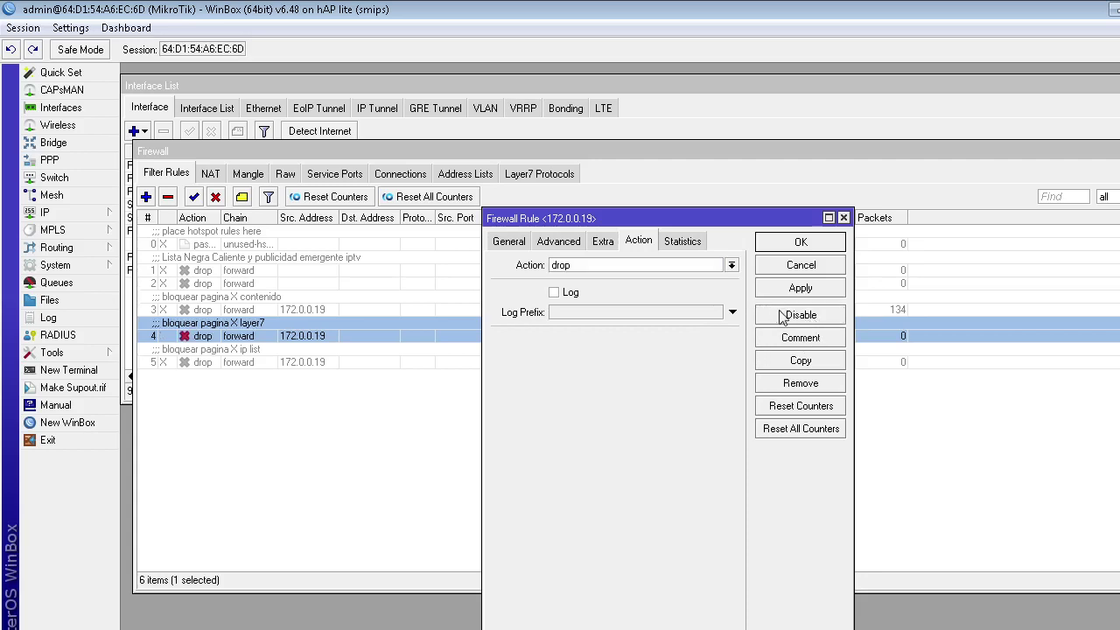
click(798, 244)
click(848, 313)
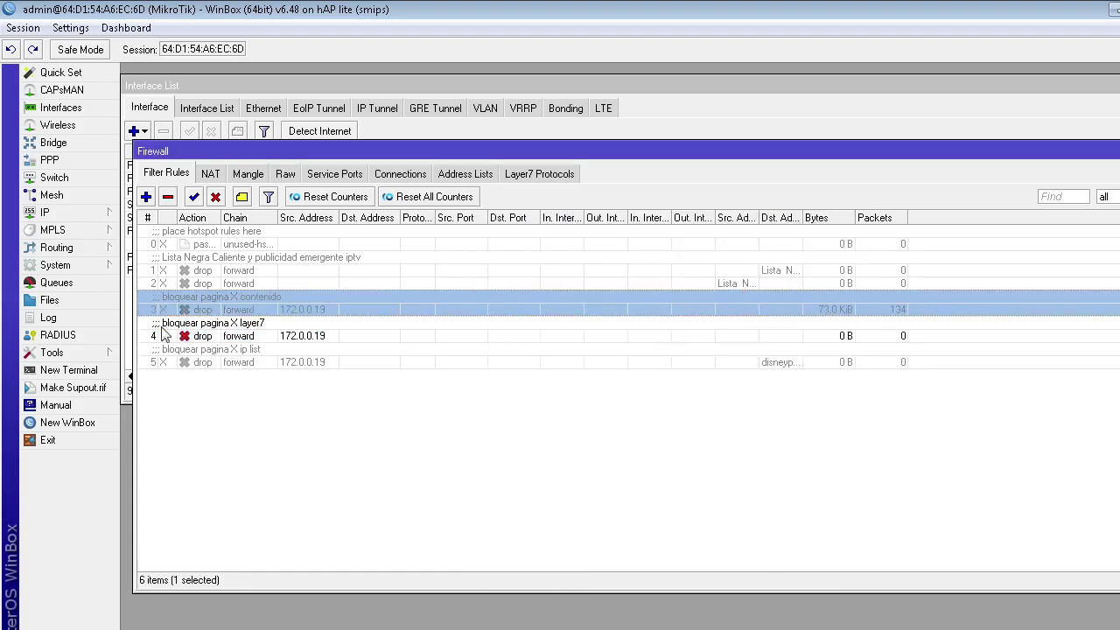
click(249, 337)
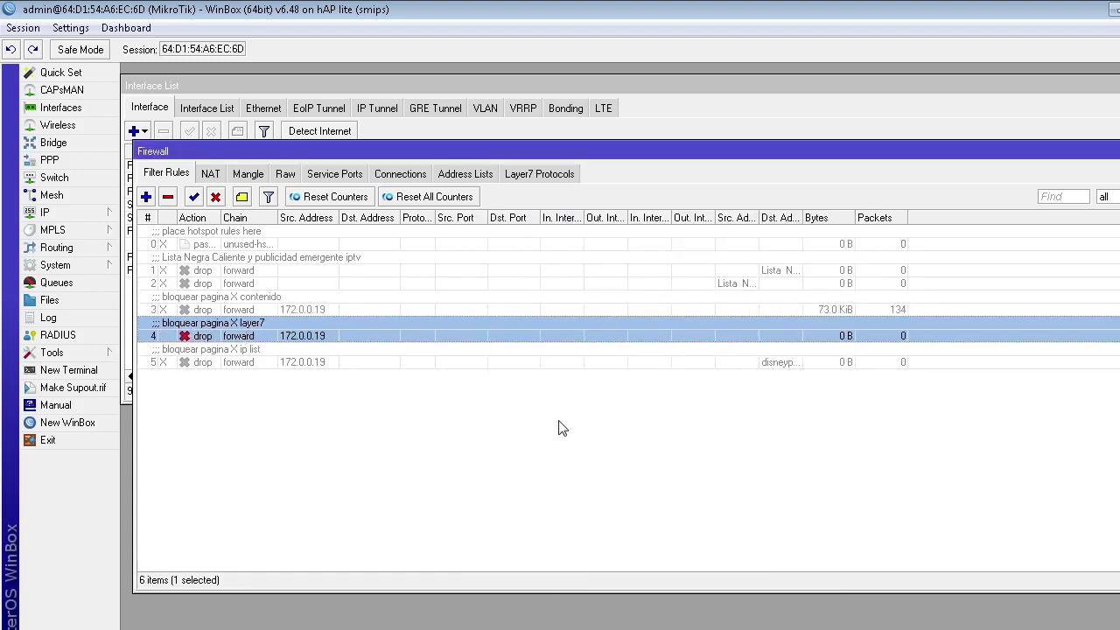
Recheck the disneyplus.com Layer7 entry, and reopen the "bloquear pagina X layer7" rule to view its action and statistics
click(530, 174)
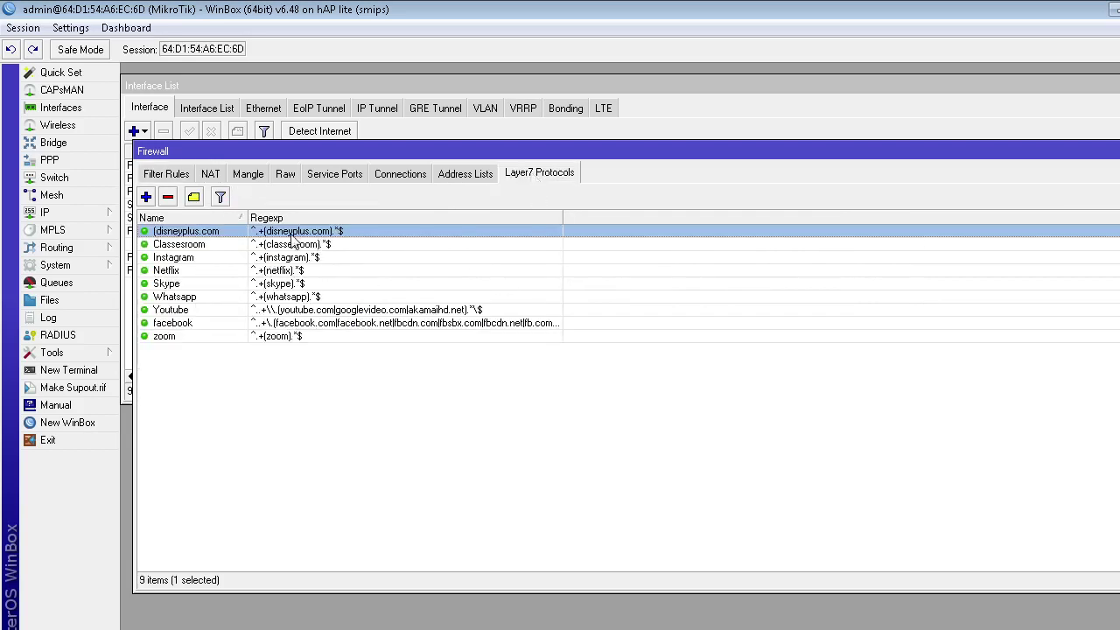
click(210, 173)
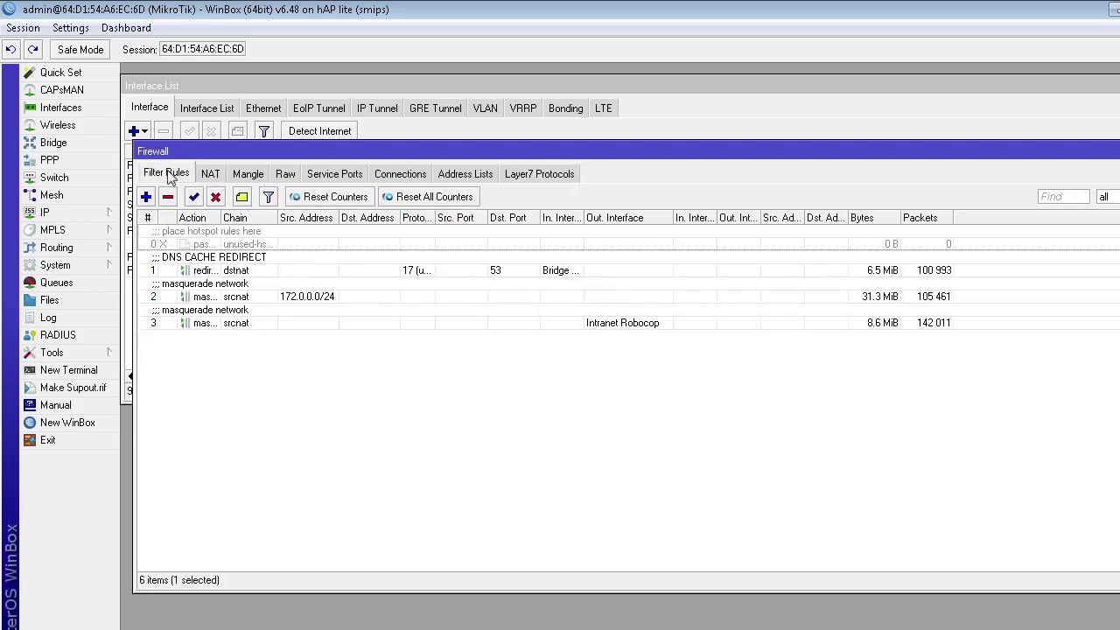
click(171, 175)
double_click(310, 326)
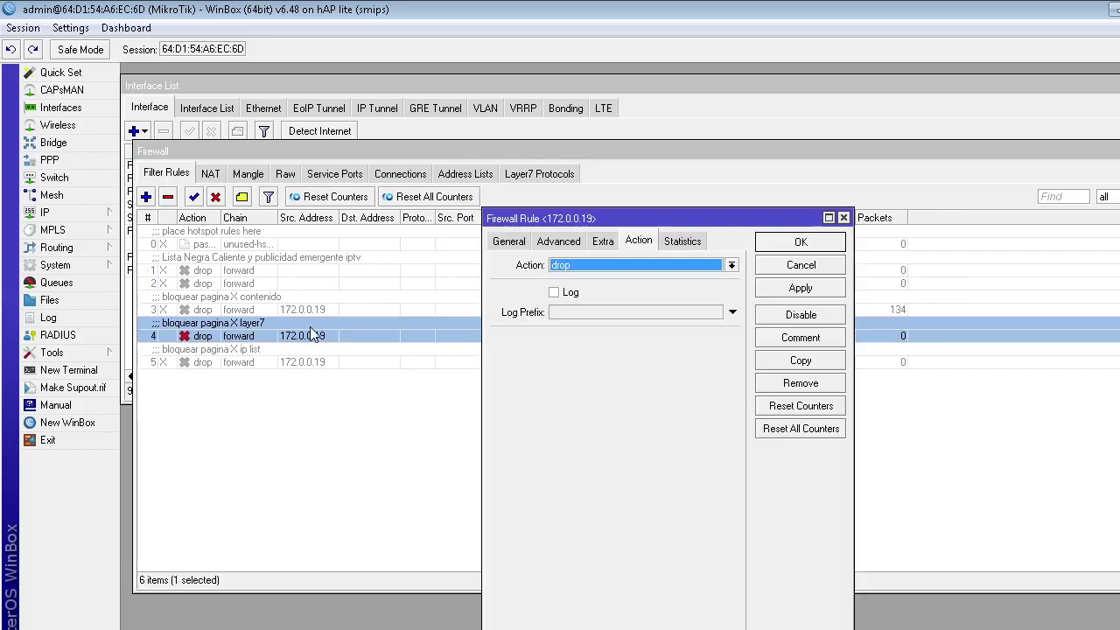
click(508, 240)
click(639, 240)
click(682, 241)
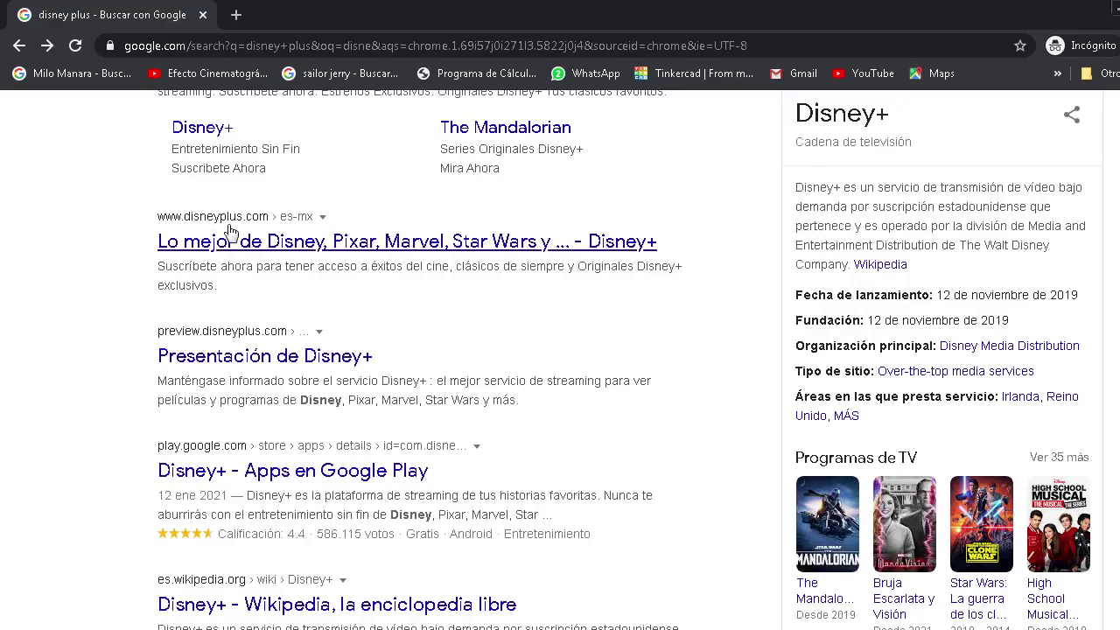
Switch to Chrome, reload the "disney plus" search results and open the "Disney+ - Todo en un mismo lugar" ad to test the block
key(F5)
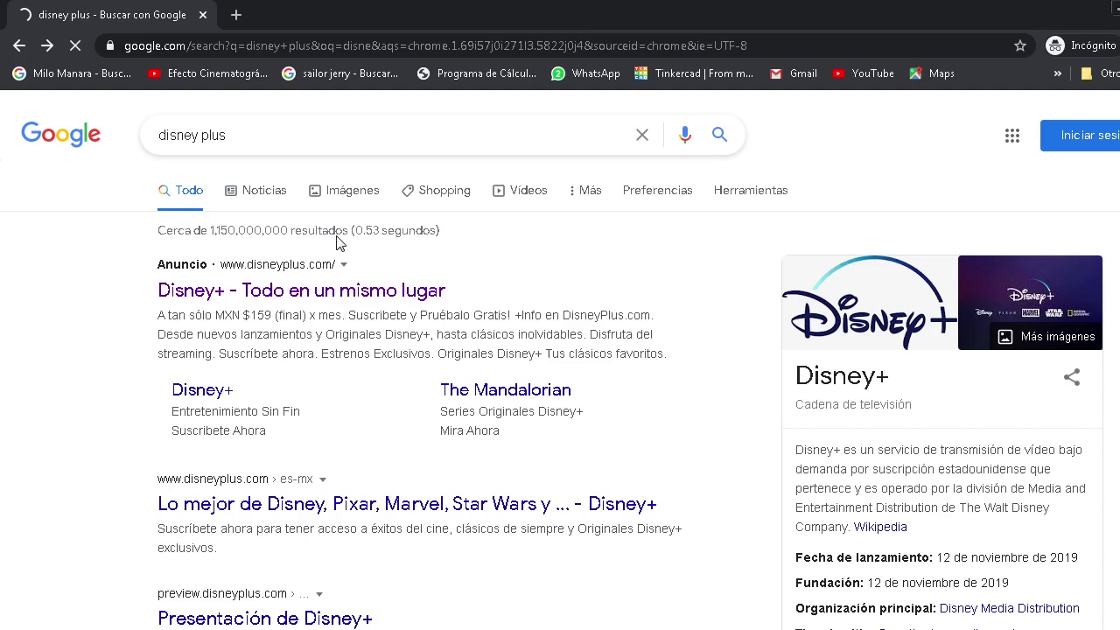
click(322, 292)
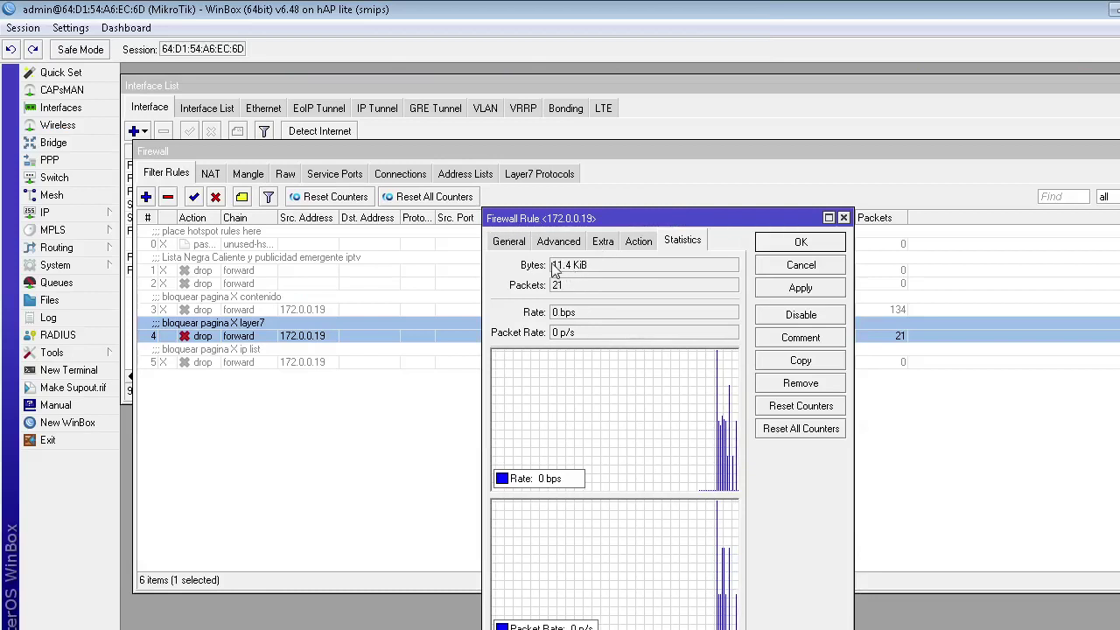
Review the "bloquear pagina X layer7" rule's chain, source address, Layer7 protocol and action, and return to its statistics
click(506, 243)
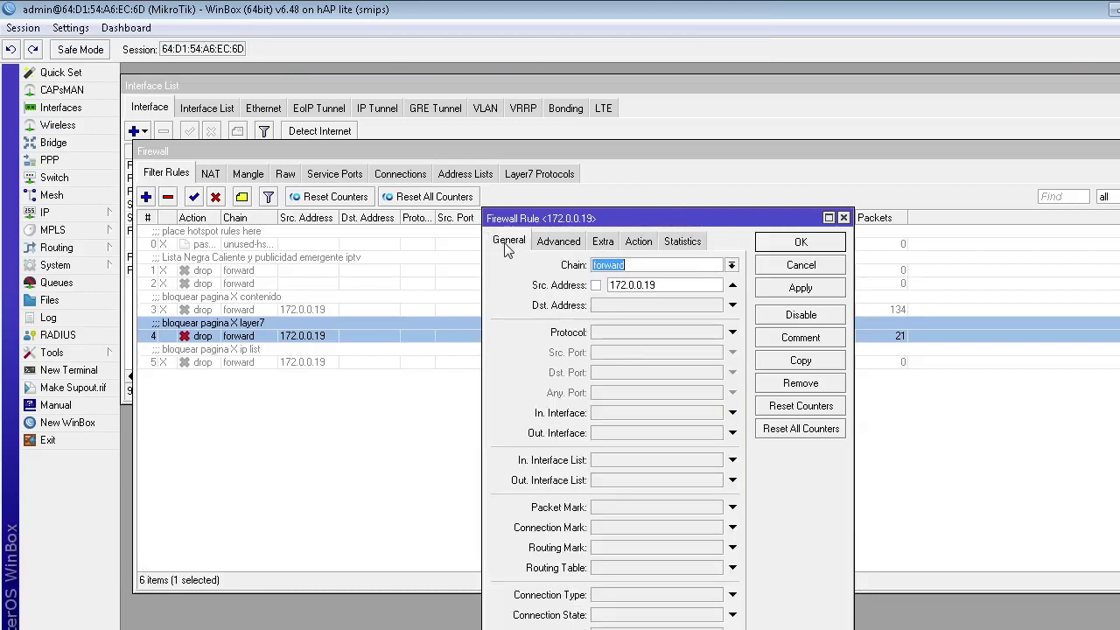
click(647, 265)
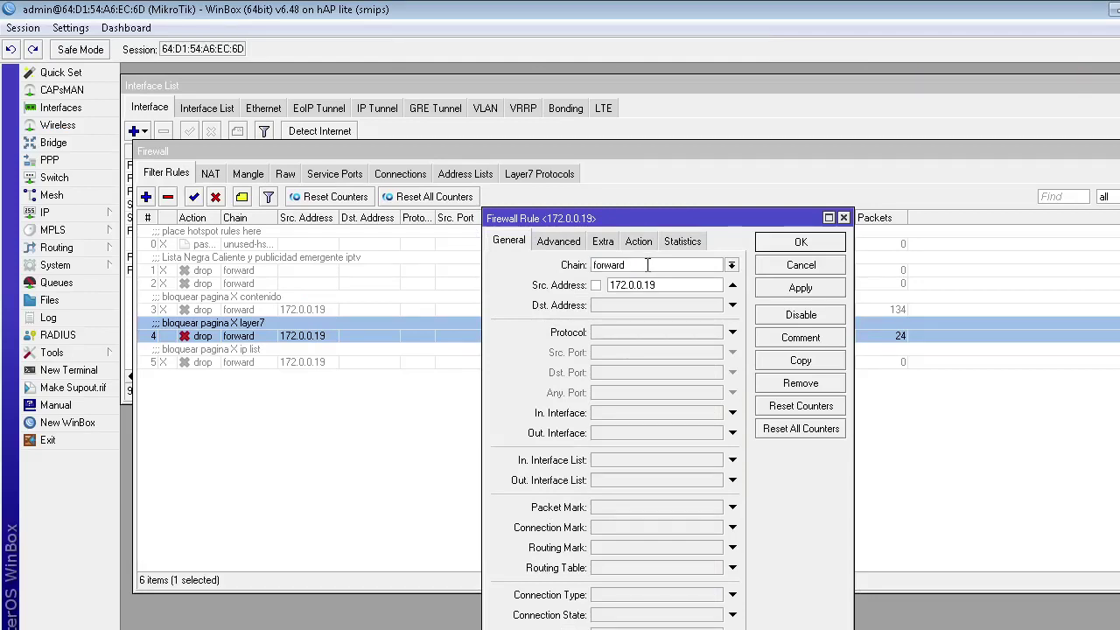
click(688, 286)
double_click(689, 286)
click(582, 244)
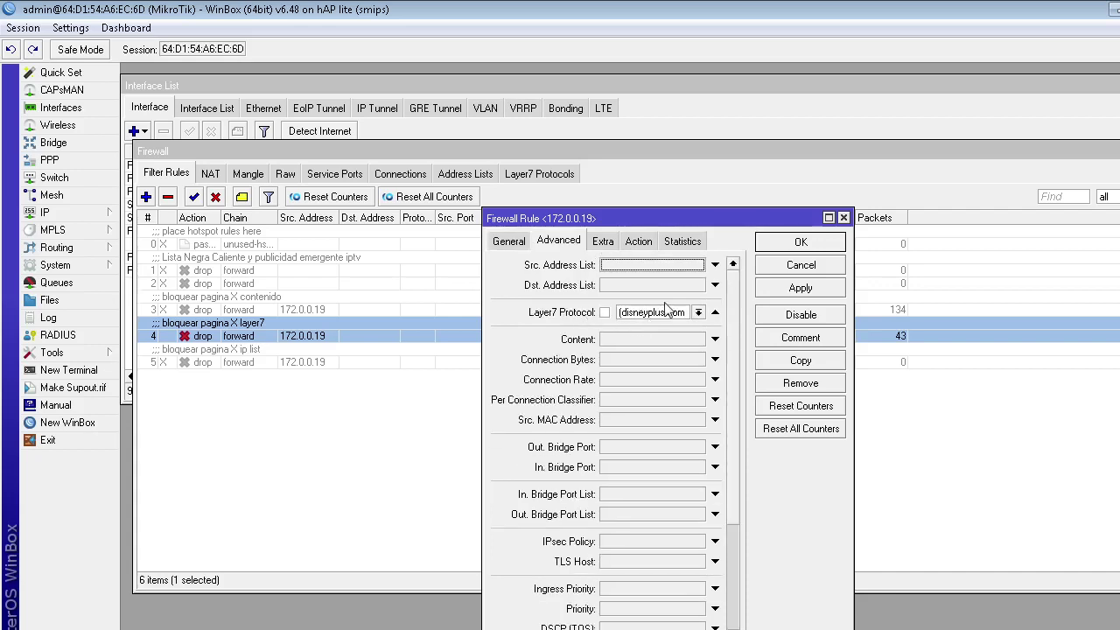
click(639, 241)
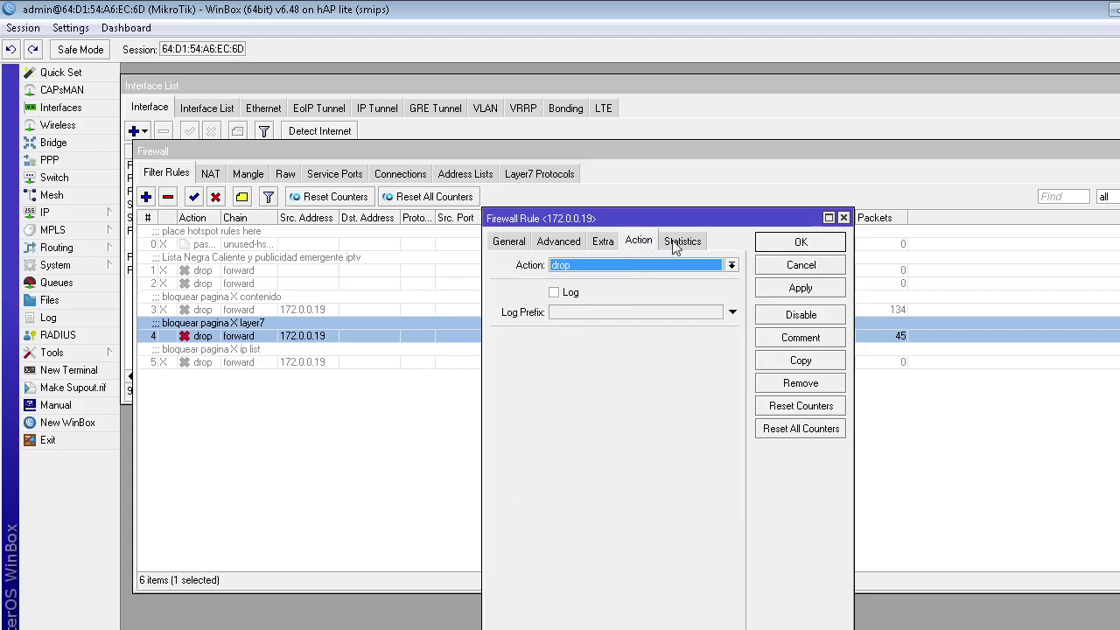
click(675, 243)
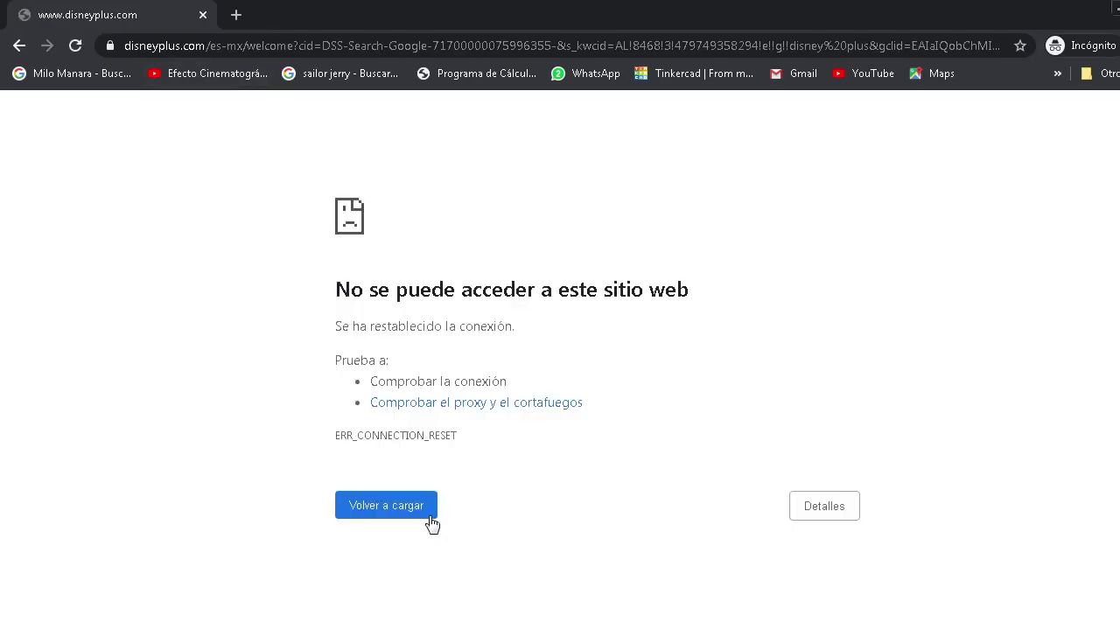
click(426, 517)
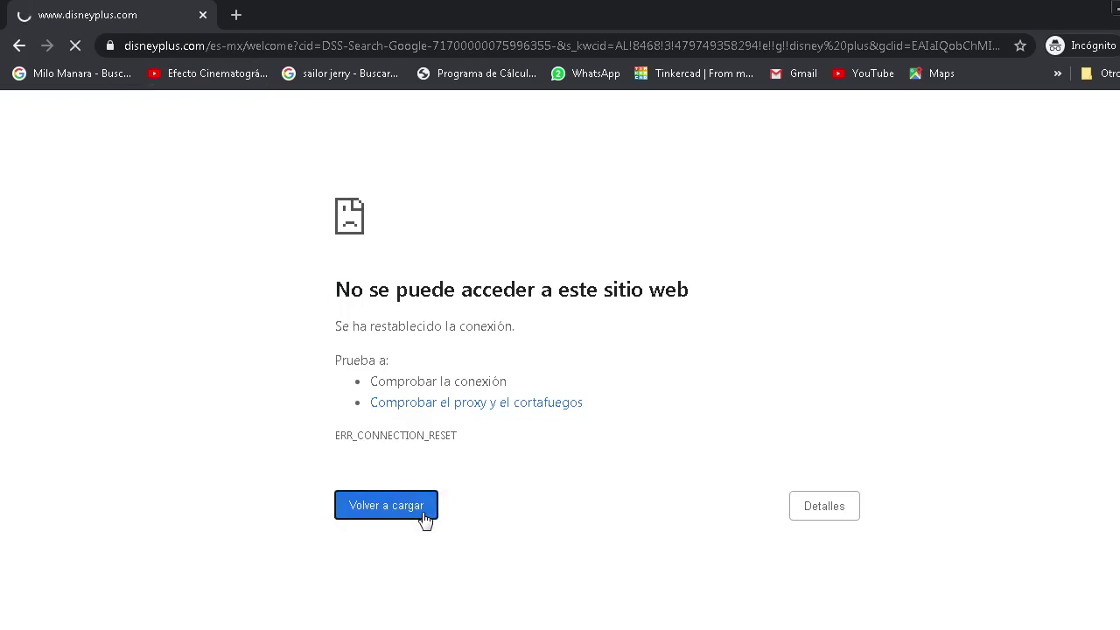
click(206, 44)
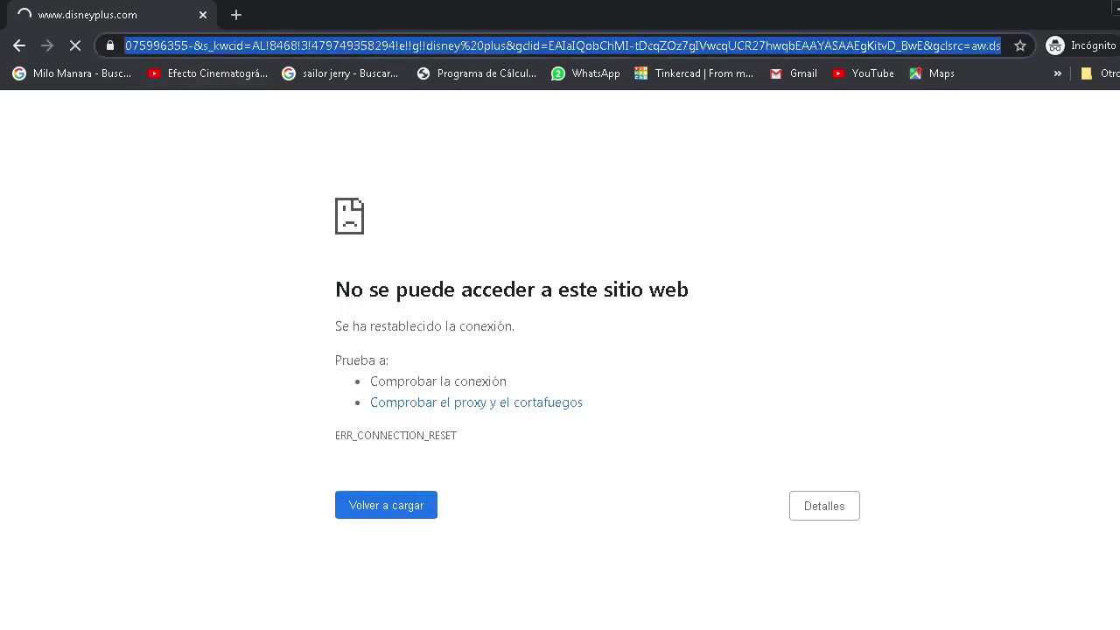
text(https://www.disneyplus.com)
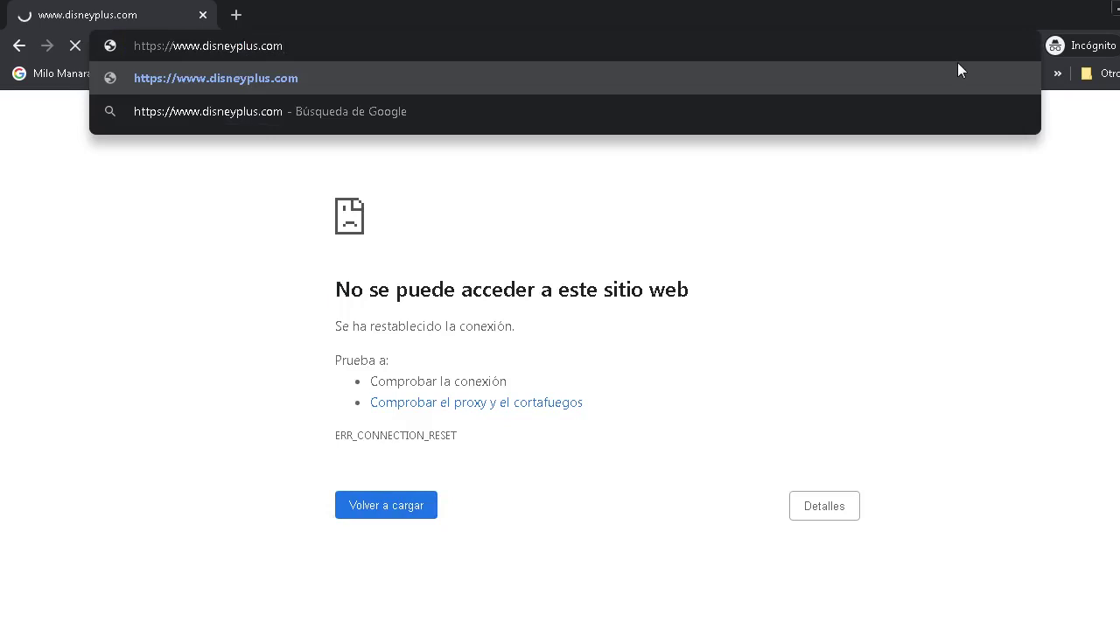
key(Return)
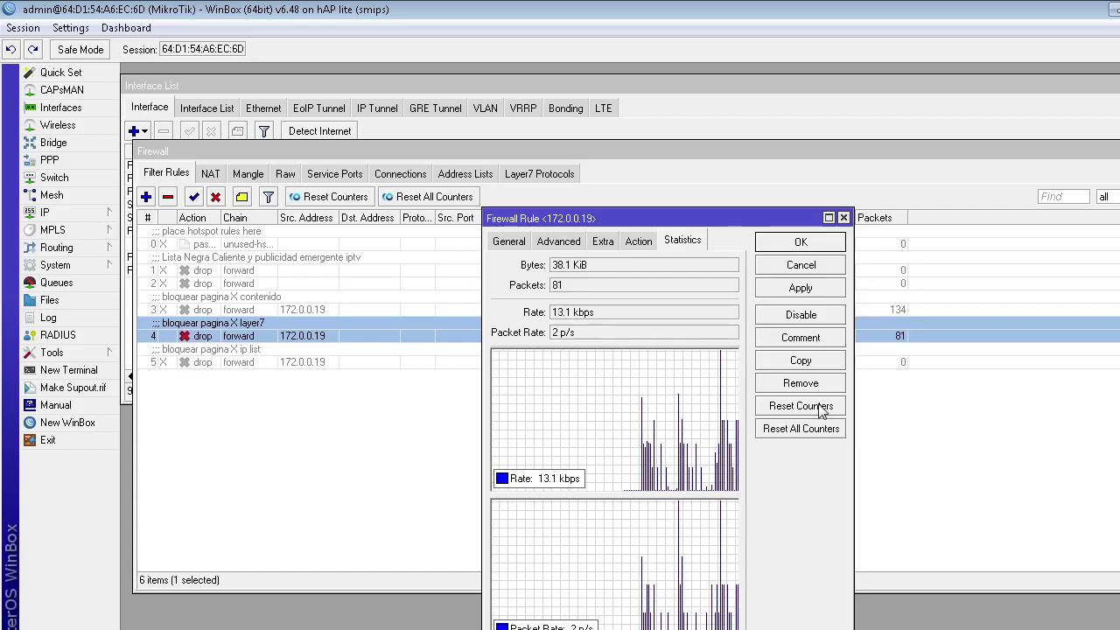
Disable the "bloquear pagina X layer7" rule and look through the Disney+ home page in Chrome
click(793, 322)
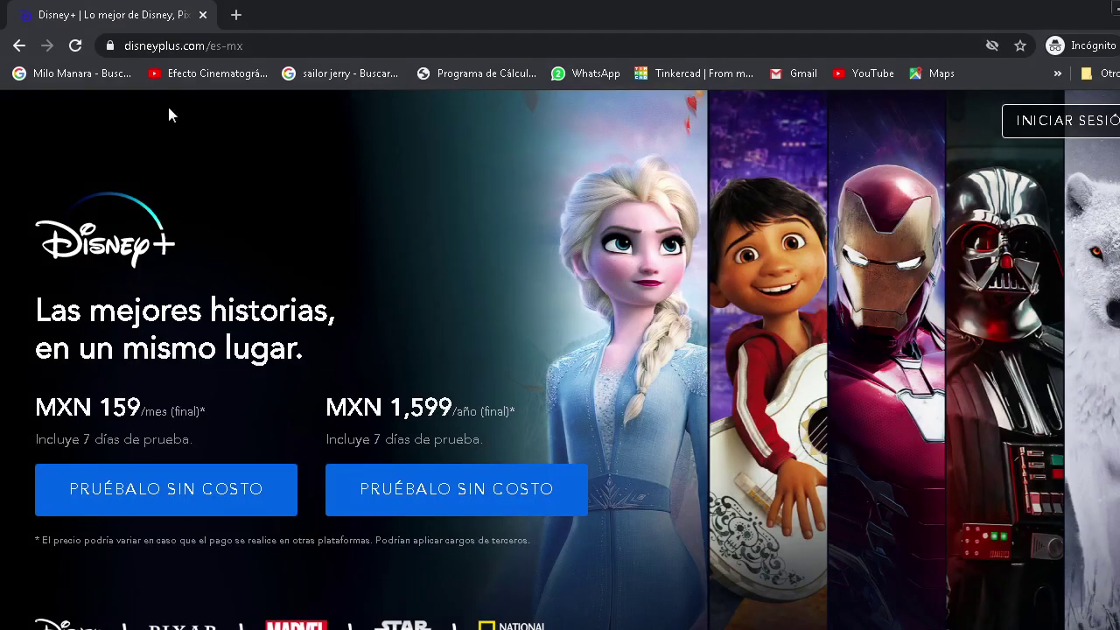
click(233, 48)
key(End)
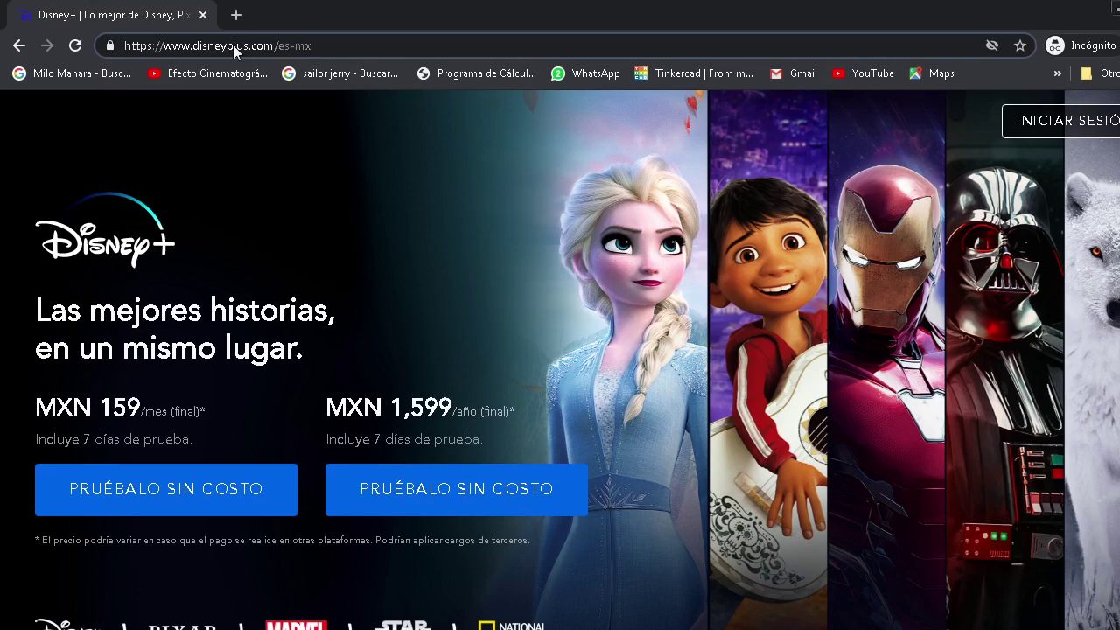
click(628, 306)
scroll(628, 306, down, 5)
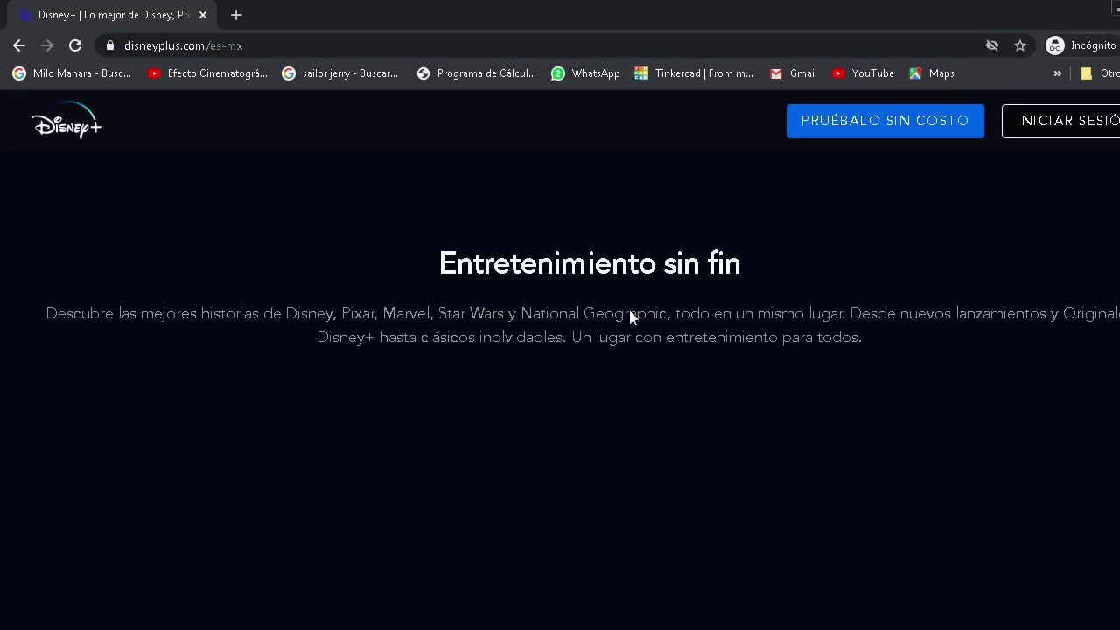
scroll(629, 315, down, 5)
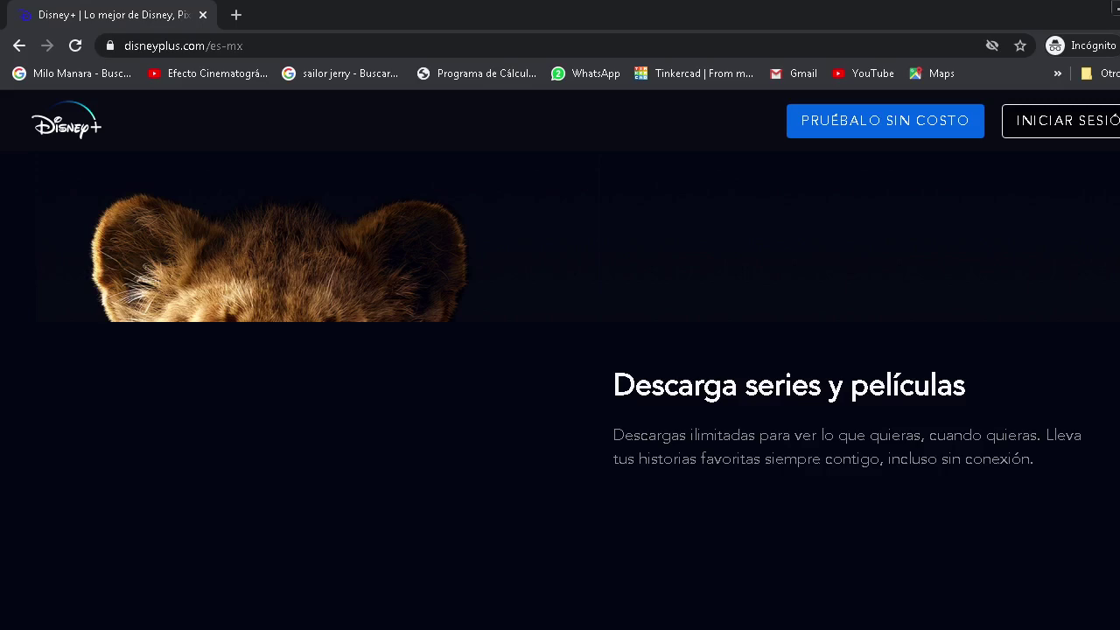
Check the layer7 rule's counters in WinBox and test the block on the Disney+ login page in Chrome
key(alt+Tab)
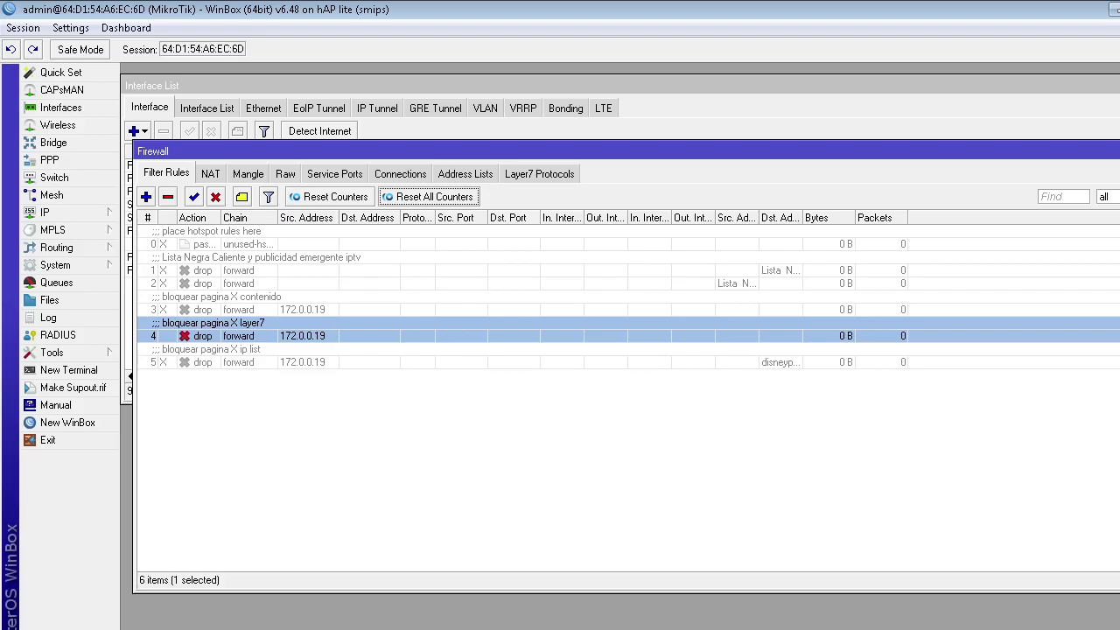
key(alt+Tab)
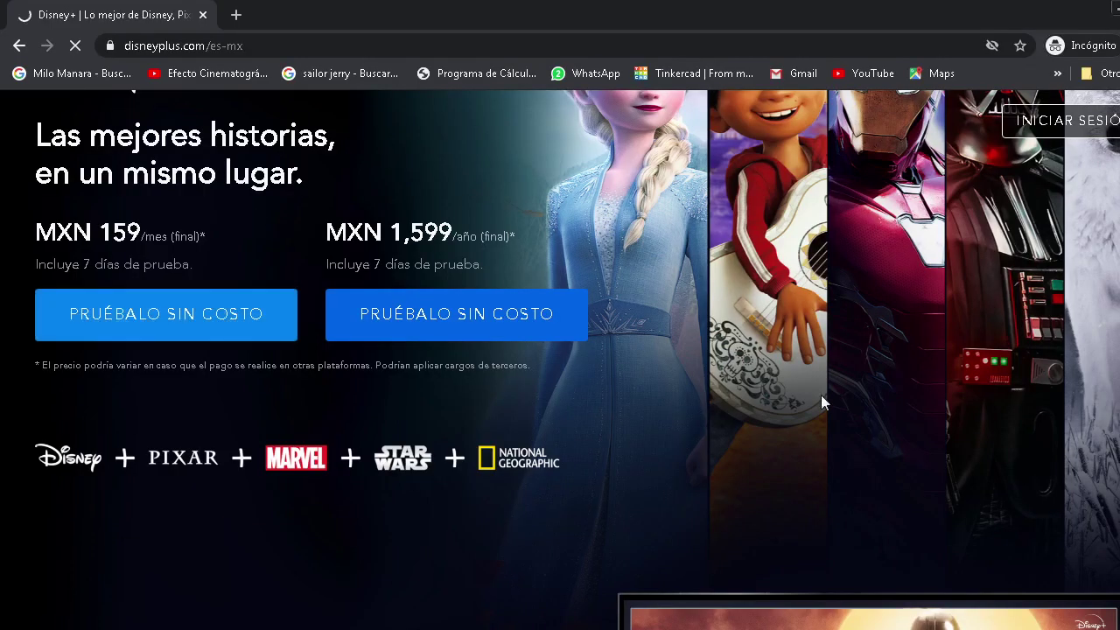
scroll(821, 395, up, 2)
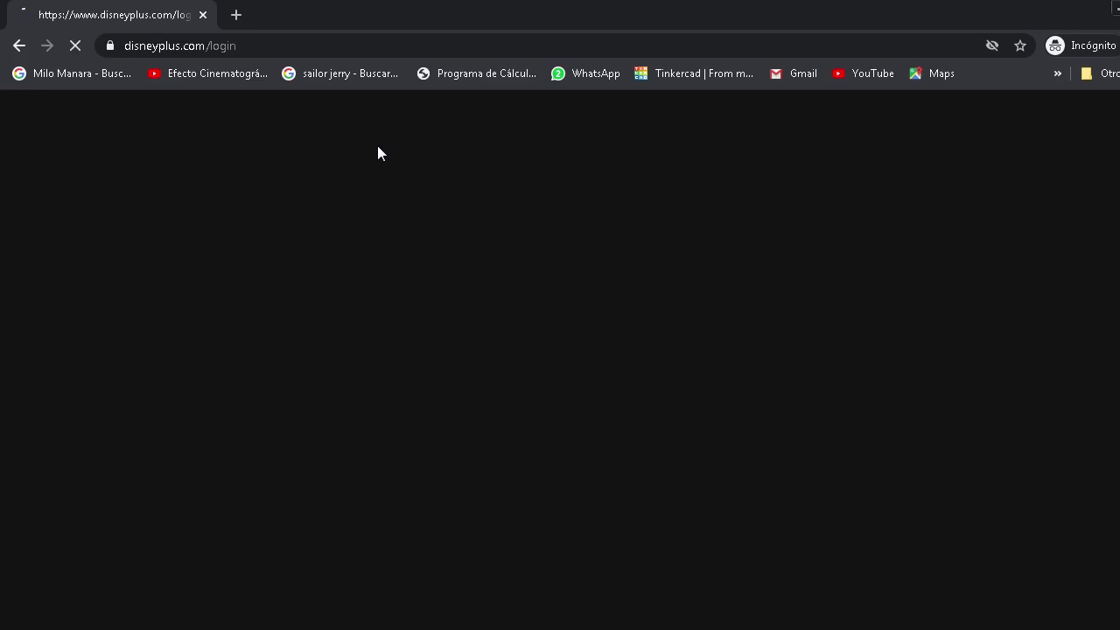
click(74, 46)
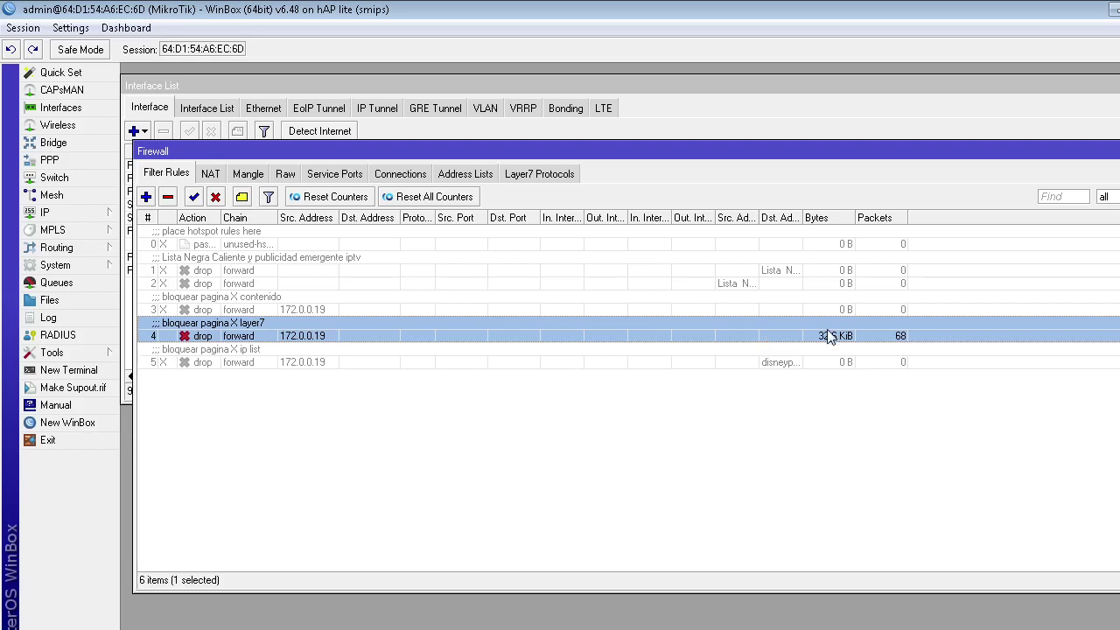
Switch to WinBox, review the "bloquear pagina X layer7" rule's statistics, and close and disable the rule
double_click(828, 337)
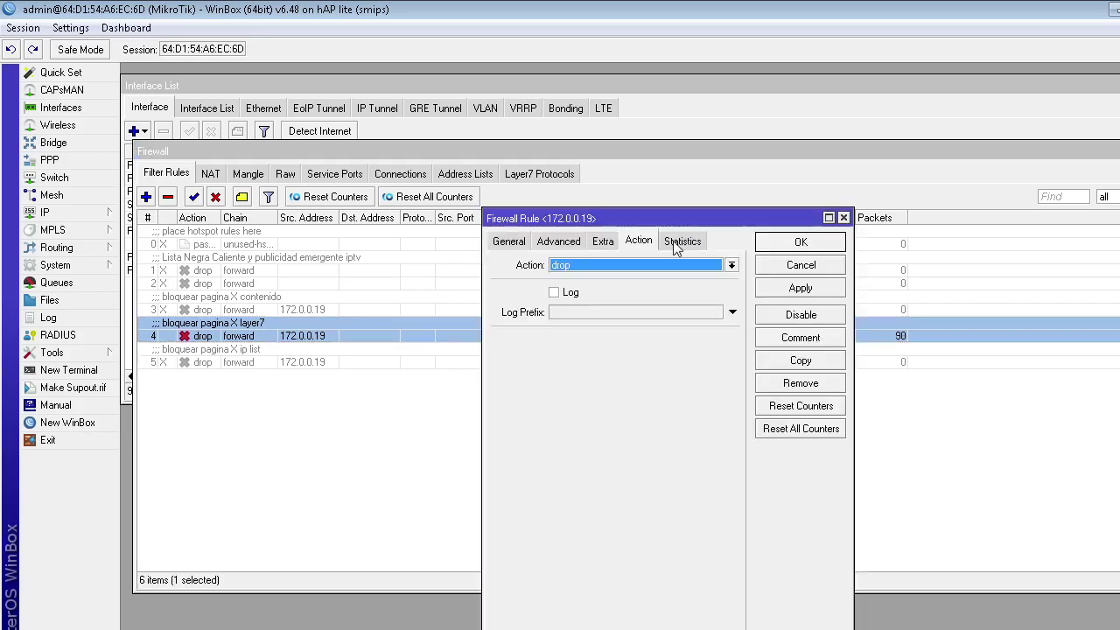
click(679, 242)
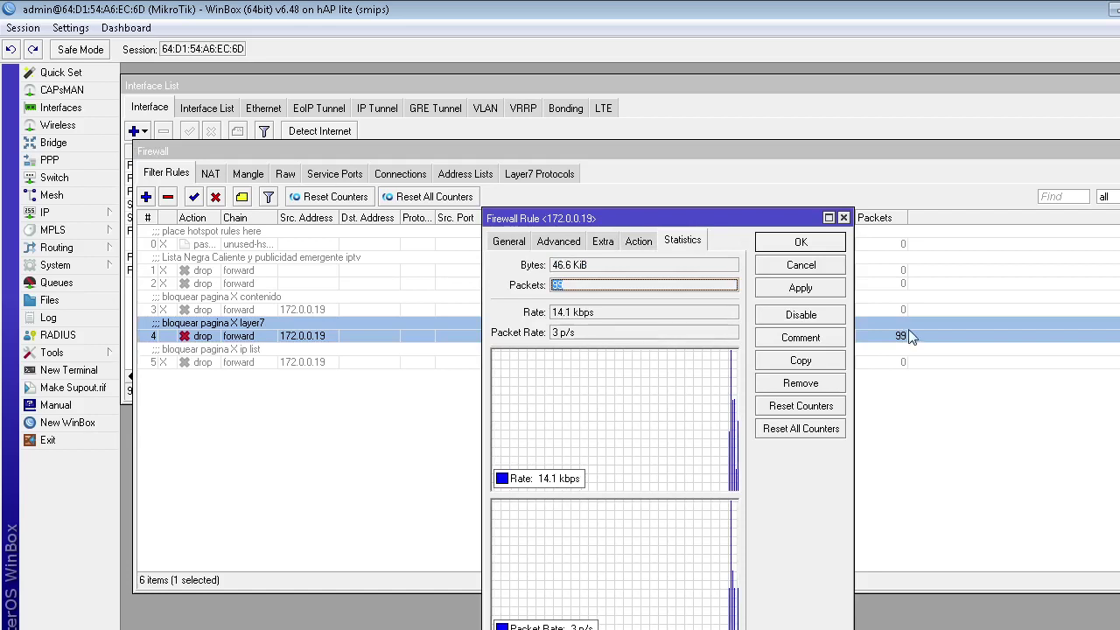
drag(612, 218, 493, 222)
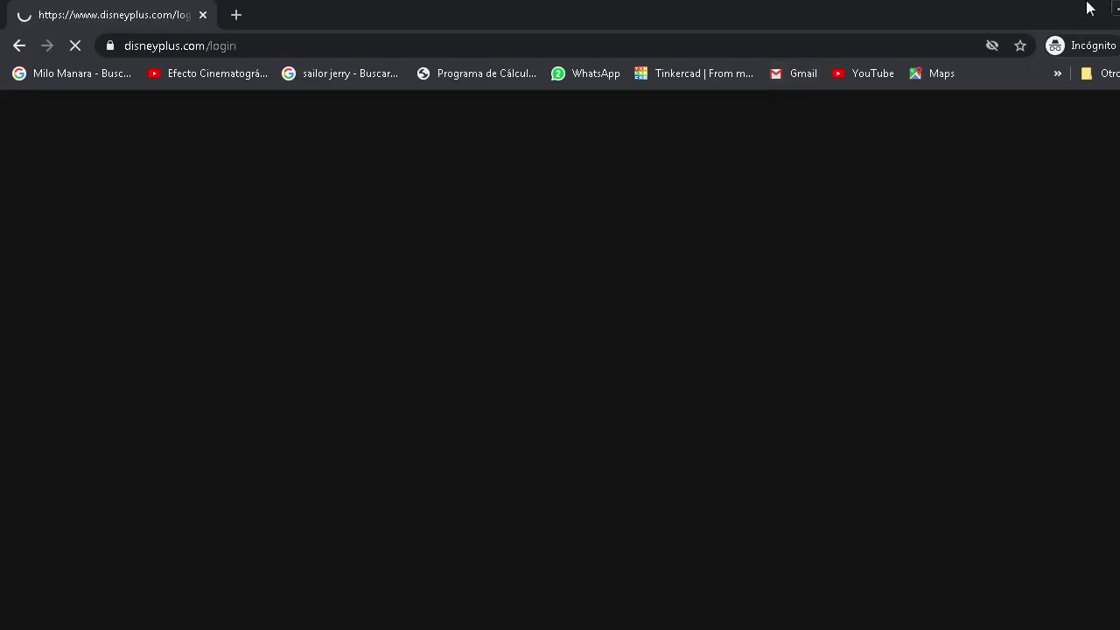
click(1113, 8)
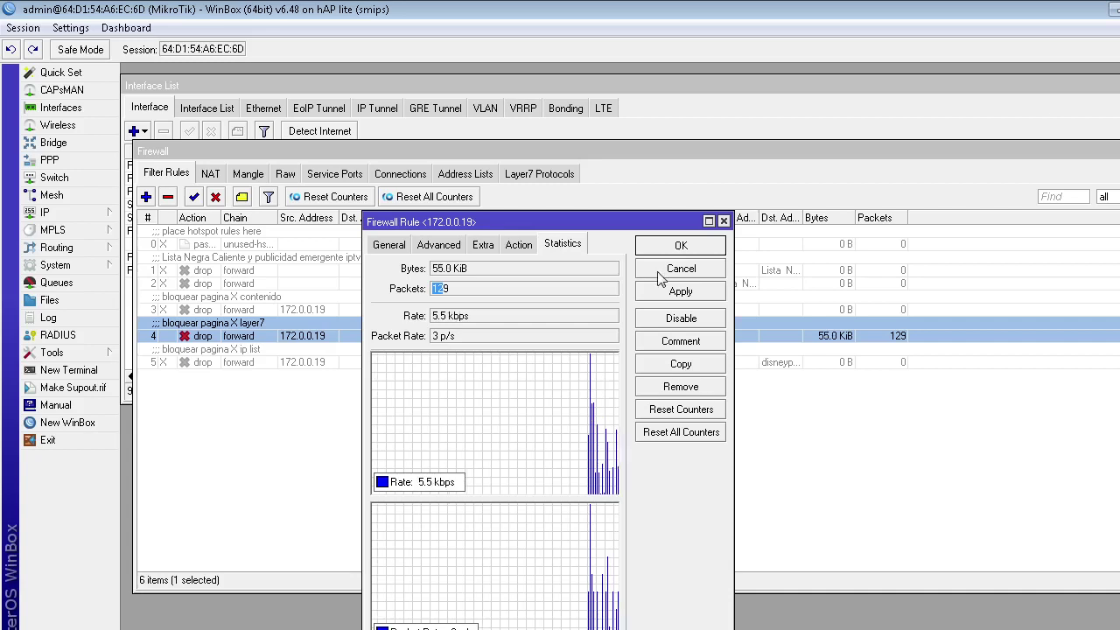
click(679, 247)
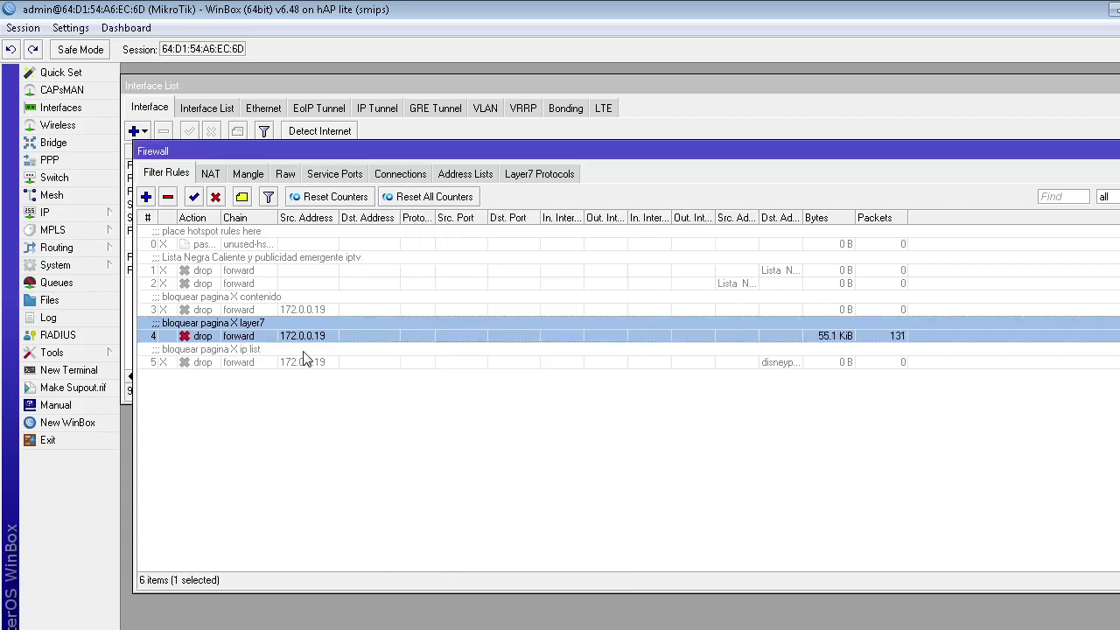
click(215, 196)
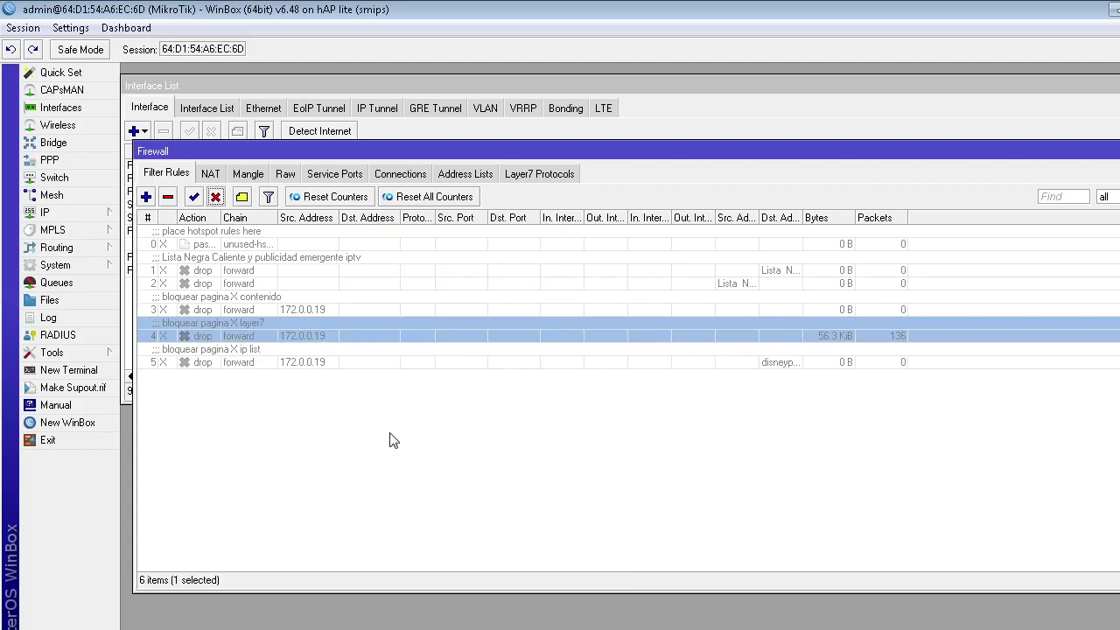
Enable the "bloquear pagina X" contenido, layer7 and ip list filter rules together
click(308, 364)
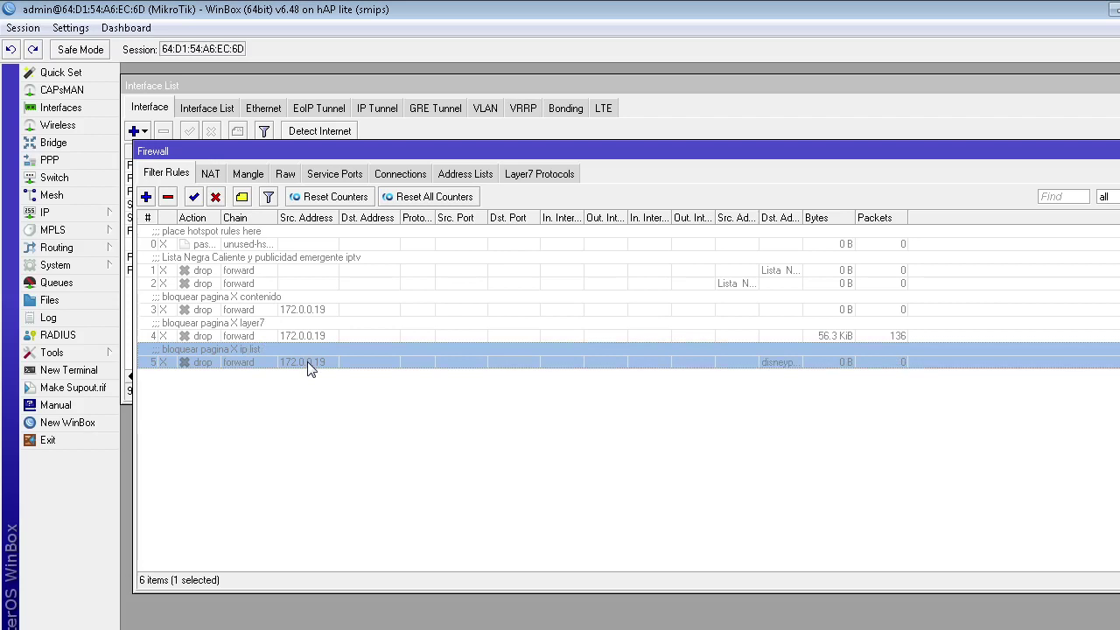
click(313, 312)
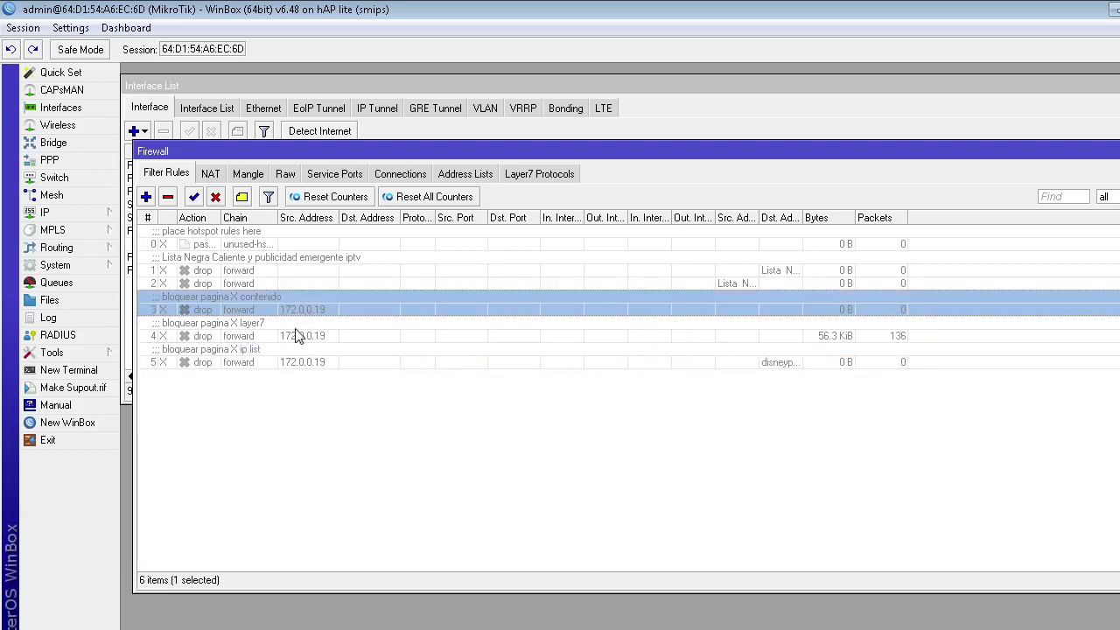
ctrl+click(298, 336)
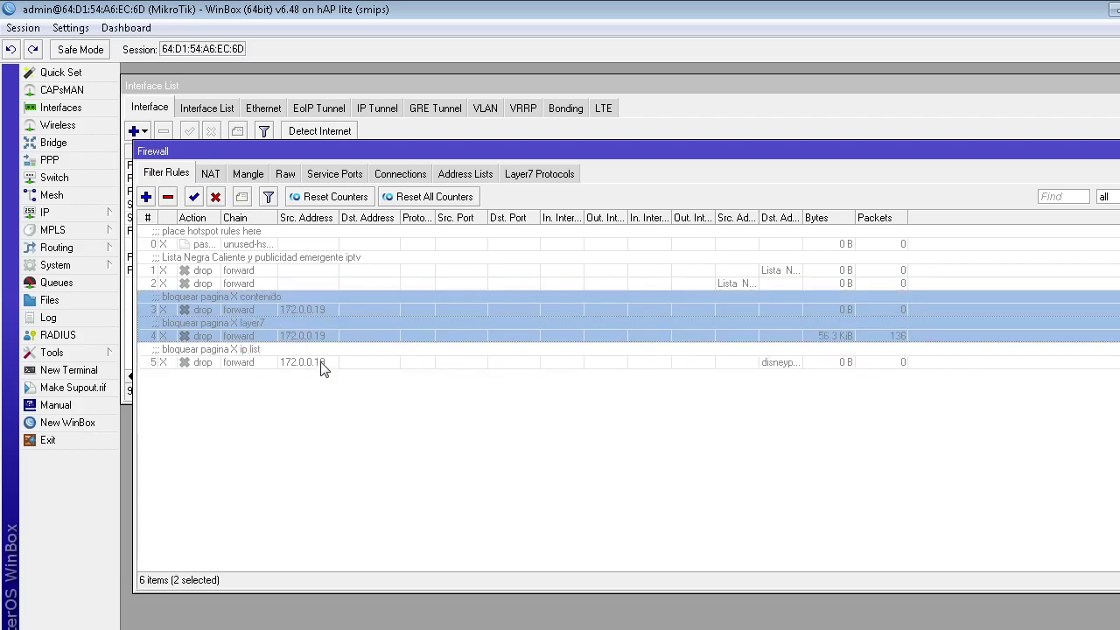
ctrl+click(321, 363)
click(196, 196)
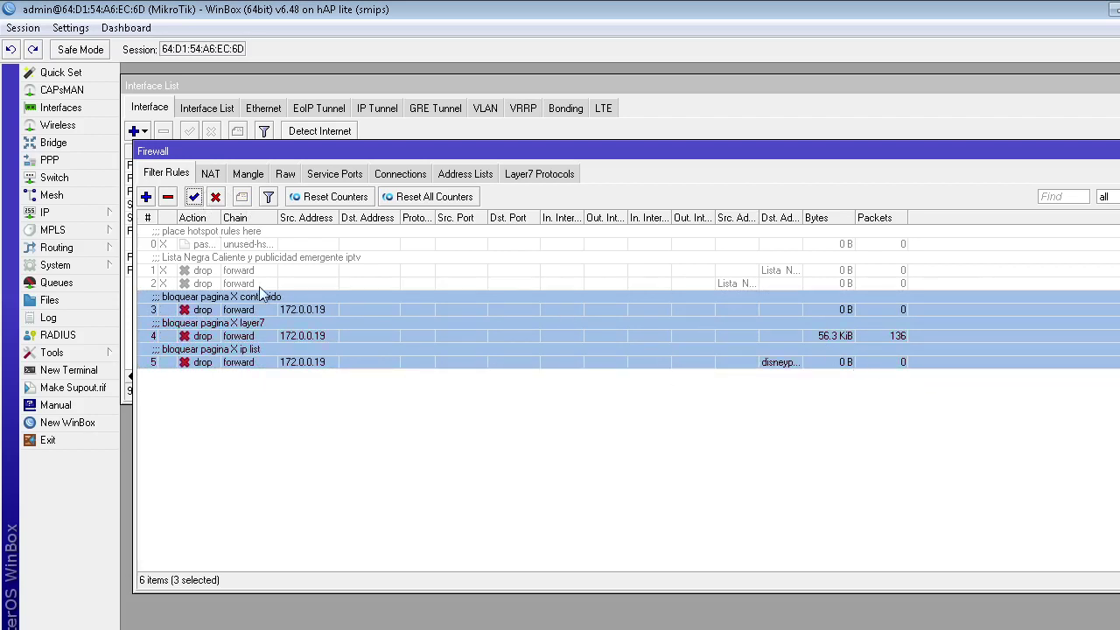
click(342, 335)
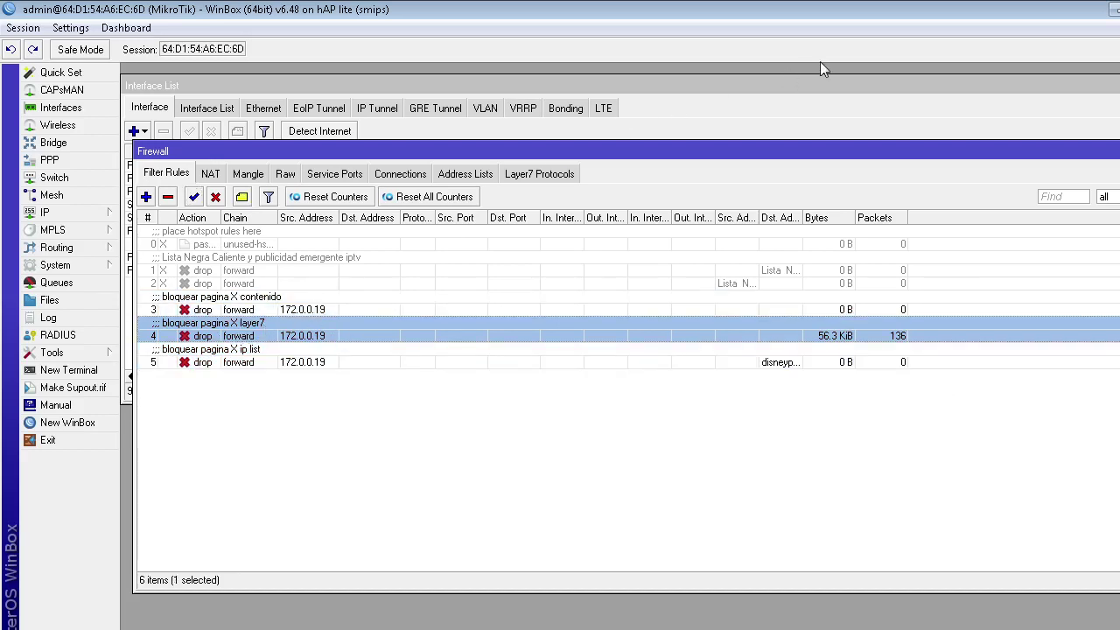
click(292, 313)
click(294, 359)
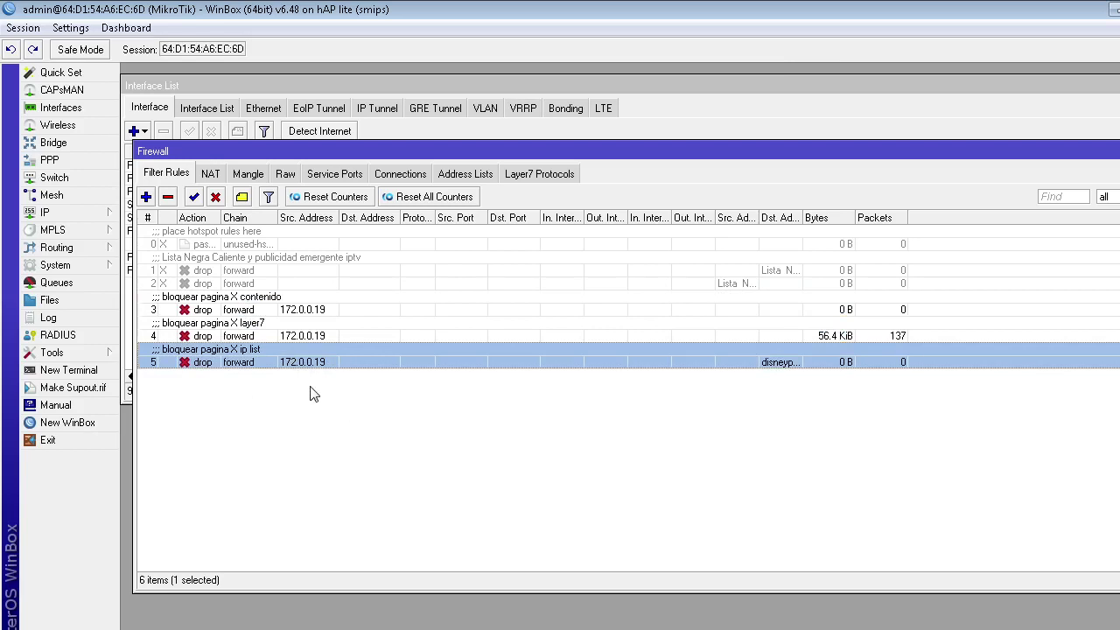
click(275, 310)
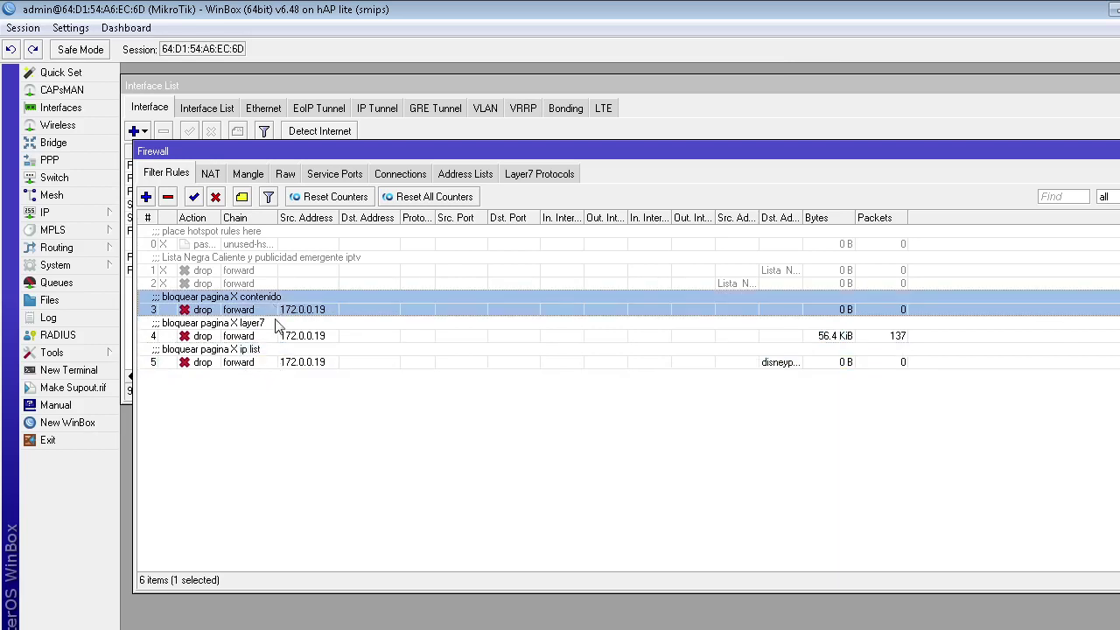
click(282, 334)
click(289, 308)
click(303, 361)
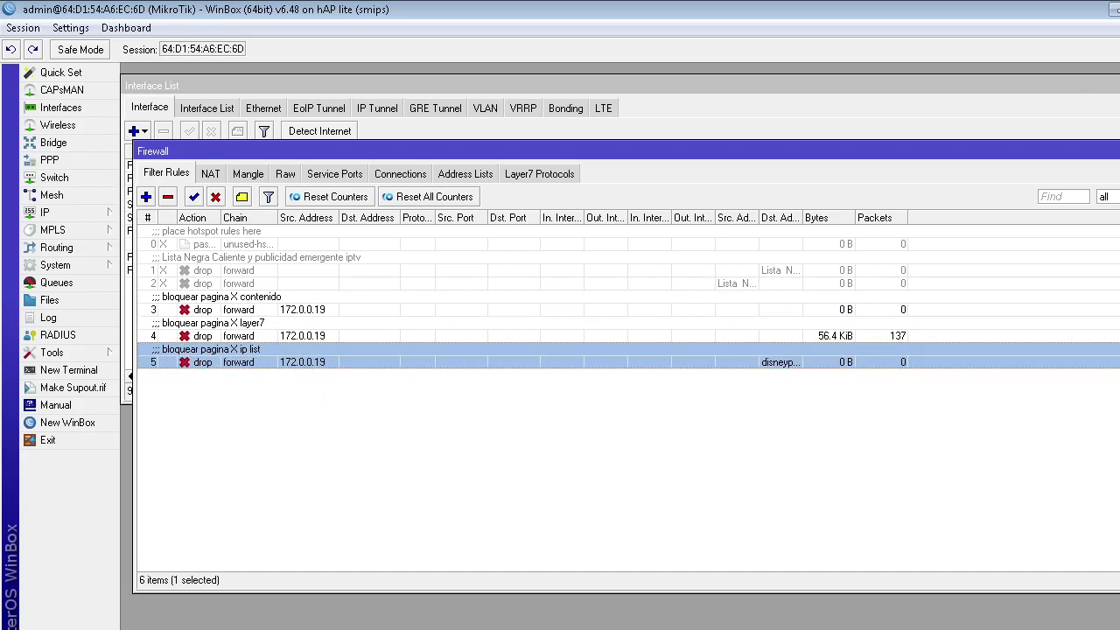
Disable the "bloquear pagina X contenido" and "bloquear pagina X layer7" filter rules together
click(347, 312)
ctrl+click(345, 337)
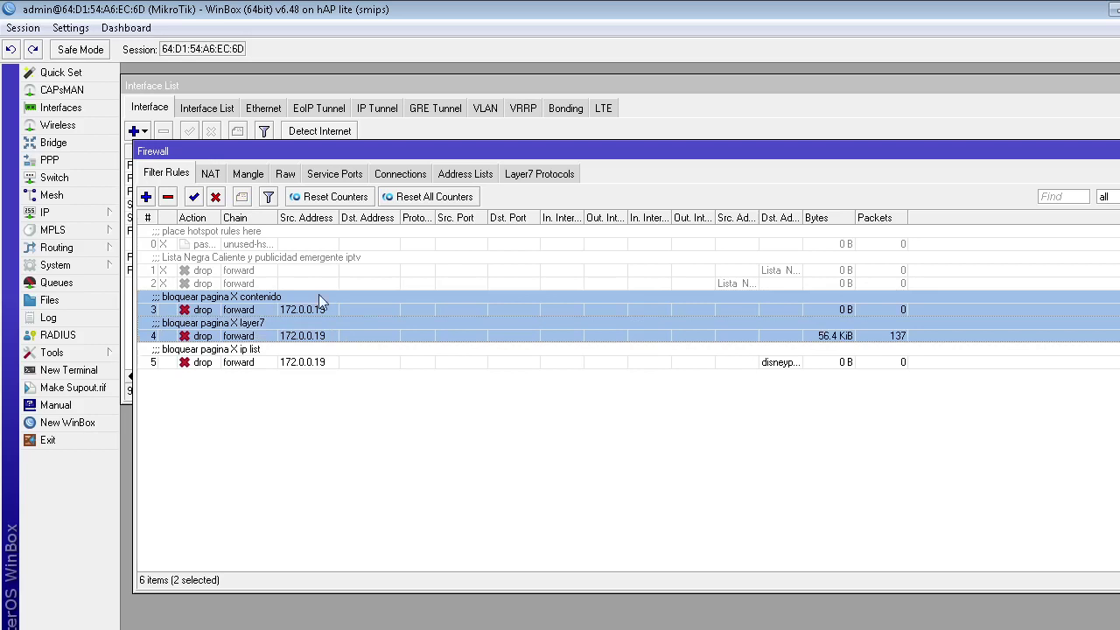
click(216, 196)
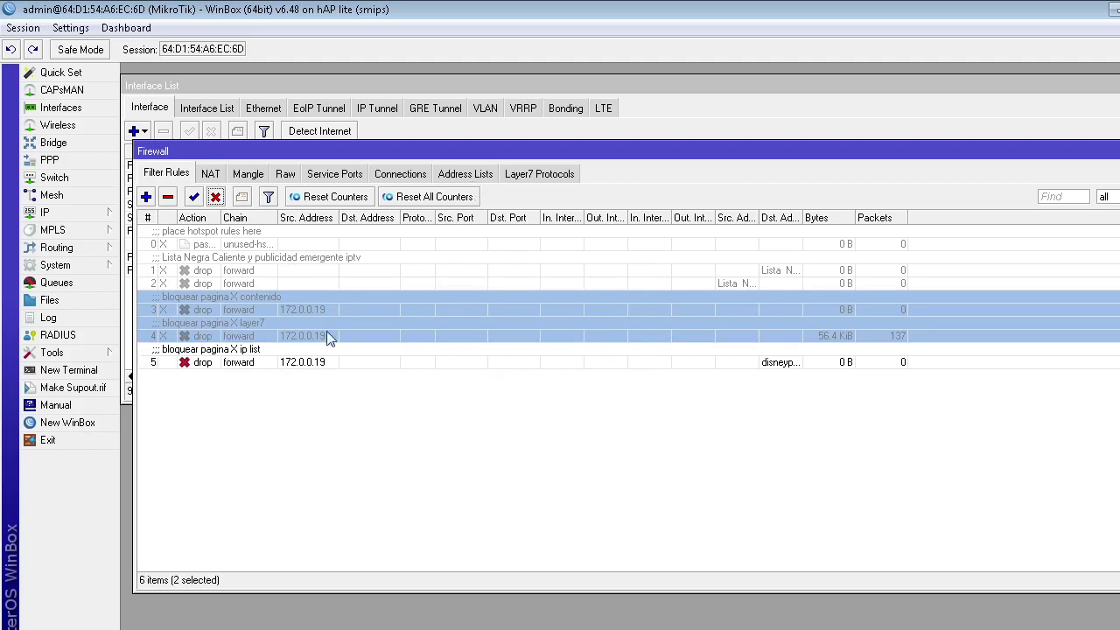
Open the firewall's address lists and filter them to show only the disneyplus.com list
click(80, 212)
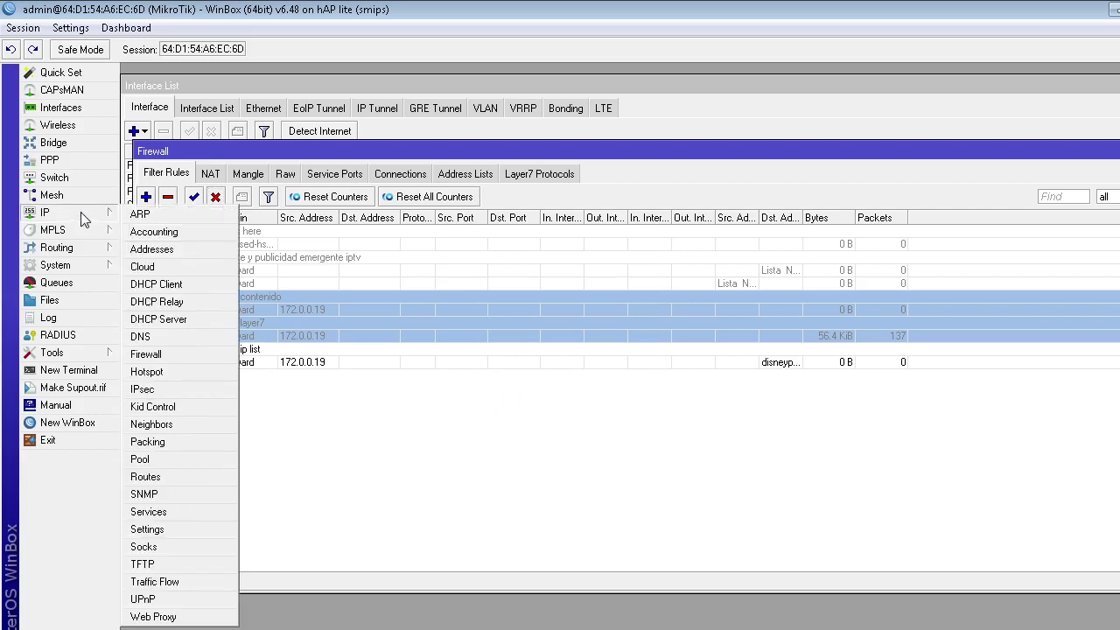
click(192, 354)
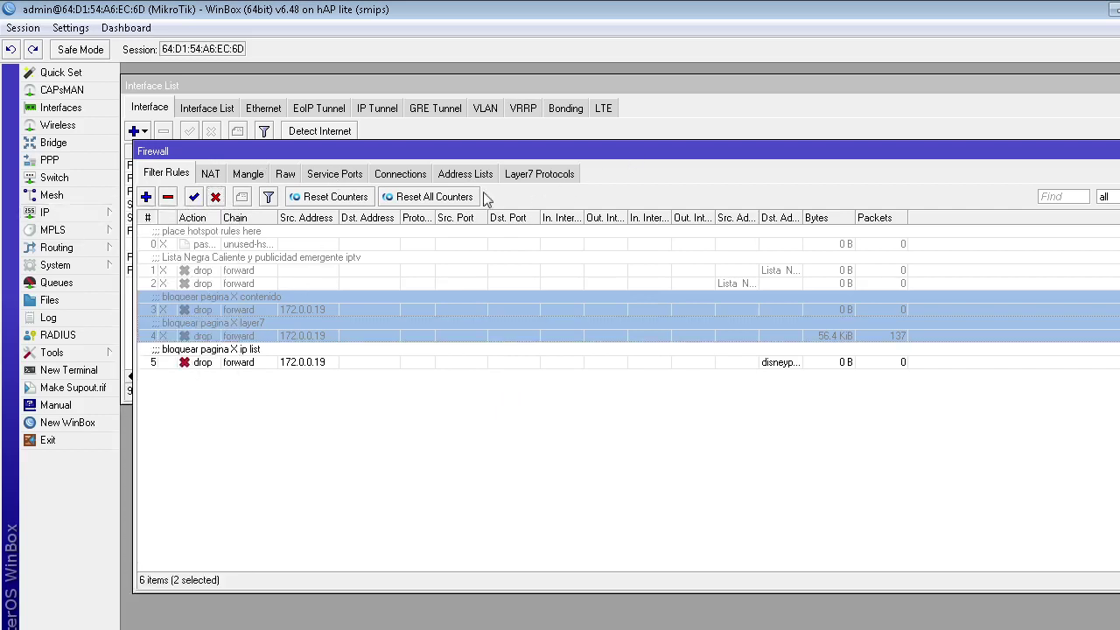
click(458, 174)
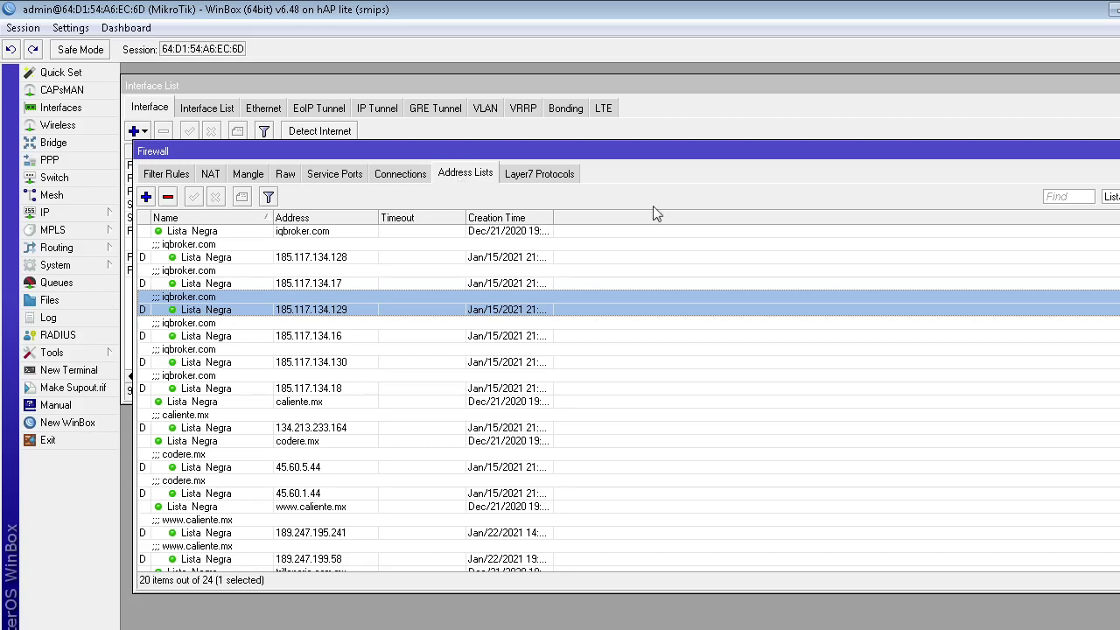
click(1111, 196)
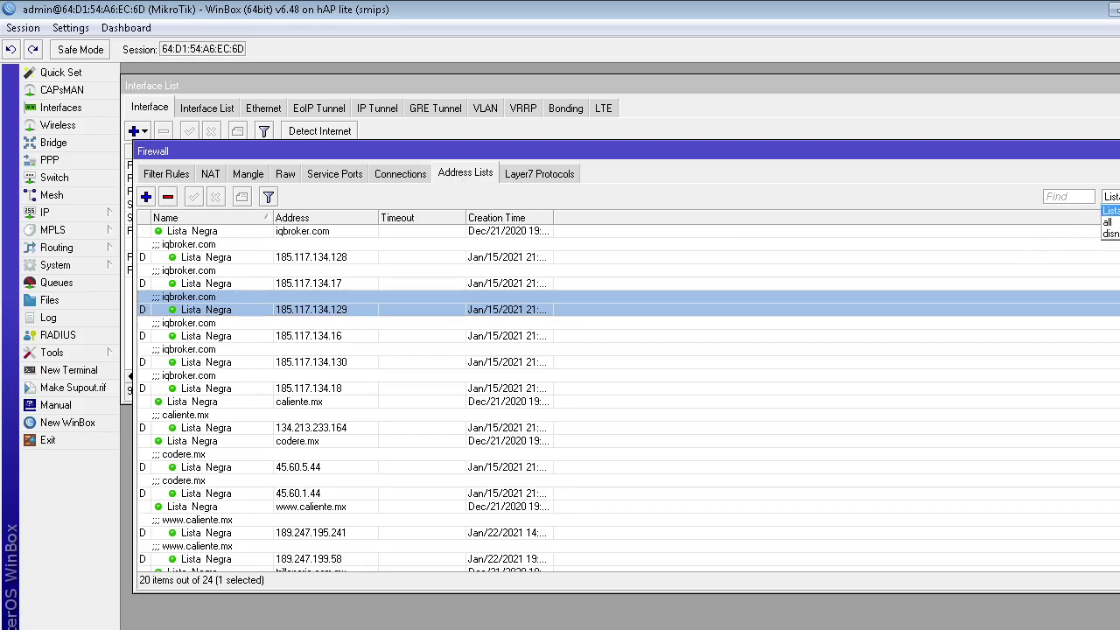
click(1109, 233)
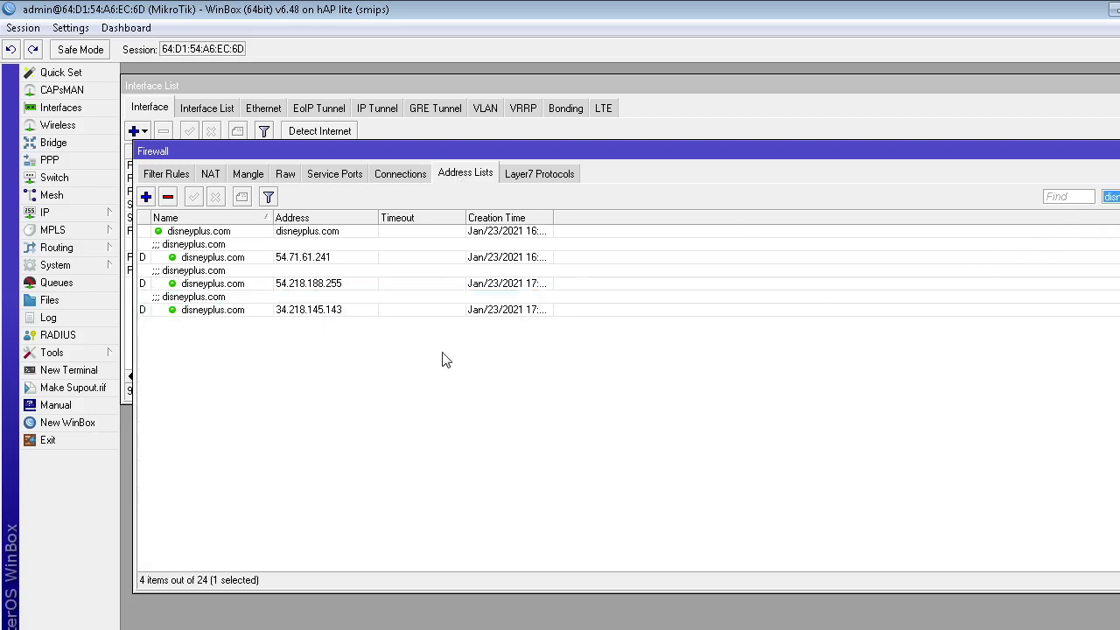
Open the 54.71.61.241 entry, copy its disneyplus.com name to the clipboard, and close the entry
double_click(208, 254)
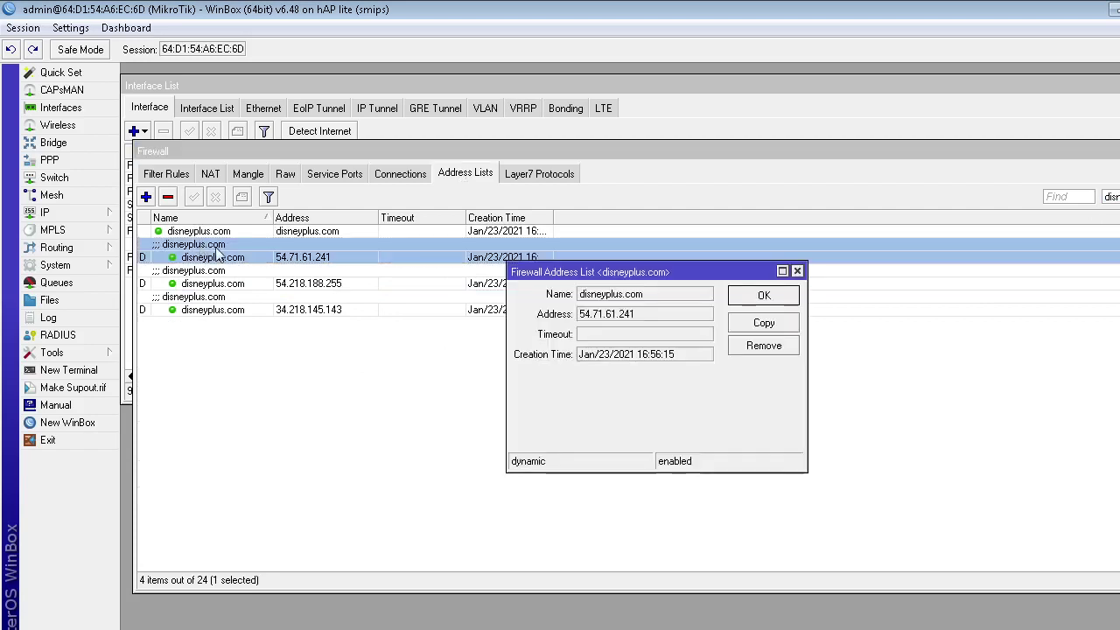
double_click(634, 295)
right_click(634, 297)
click(671, 308)
key(Escape)
click(404, 374)
Delete all disneyplus.com entries from the firewall address lists
click(186, 247)
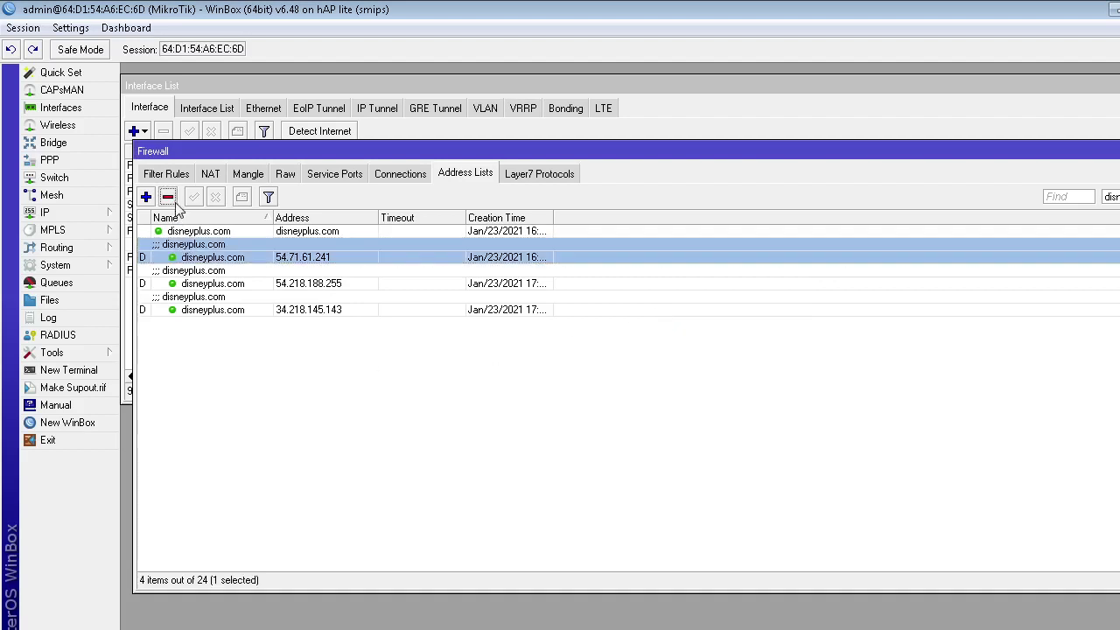
key(Delete)
click(184, 231)
key(Delete)
key(ctrl+a)
key(Delete)
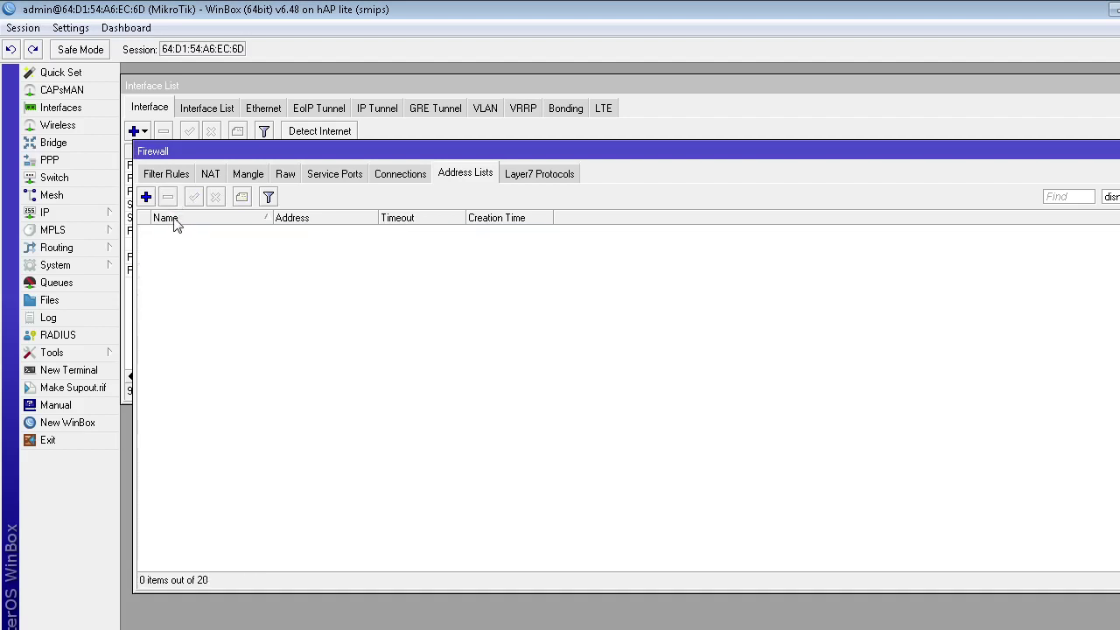
Add an address list entry with disneyplus.com as both its name and its address, and save it
click(146, 198)
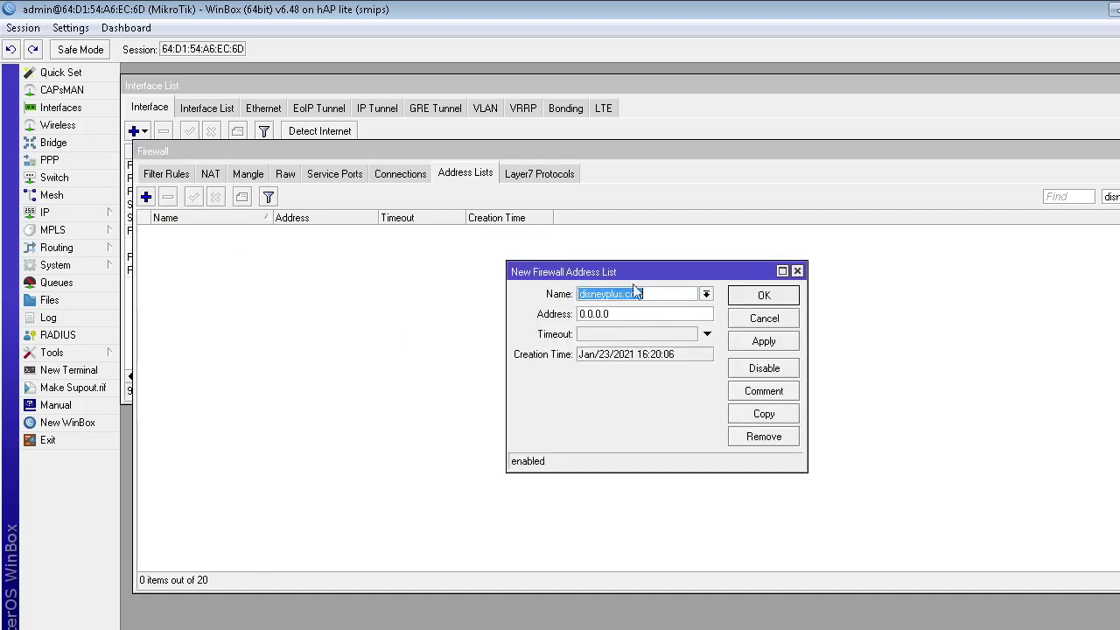
right_click(671, 293)
click(719, 342)
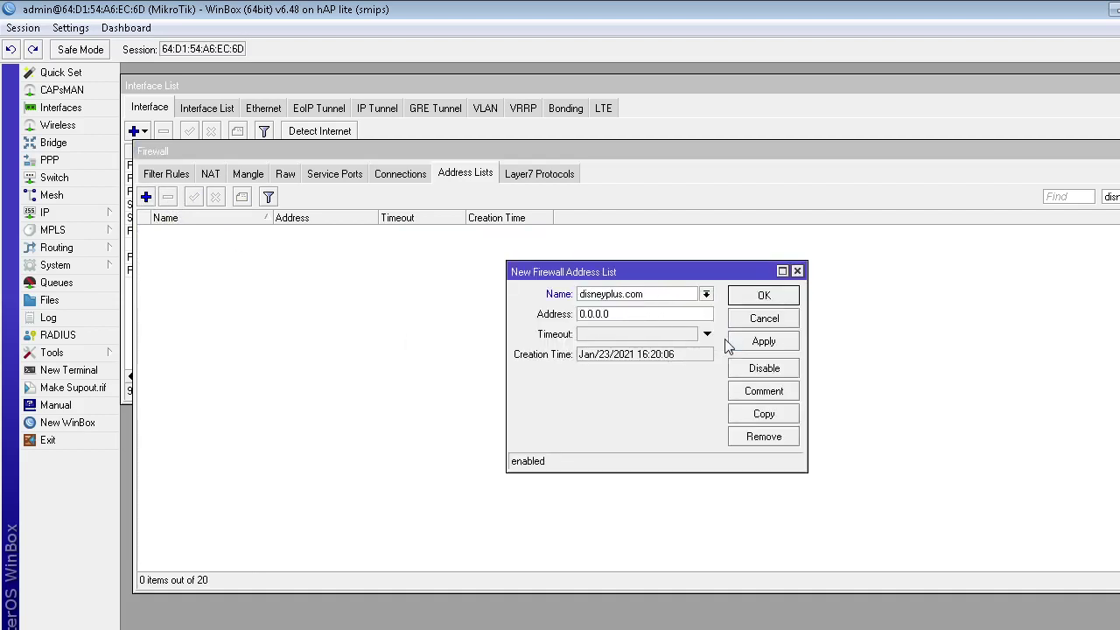
double_click(640, 313)
right_click(639, 315)
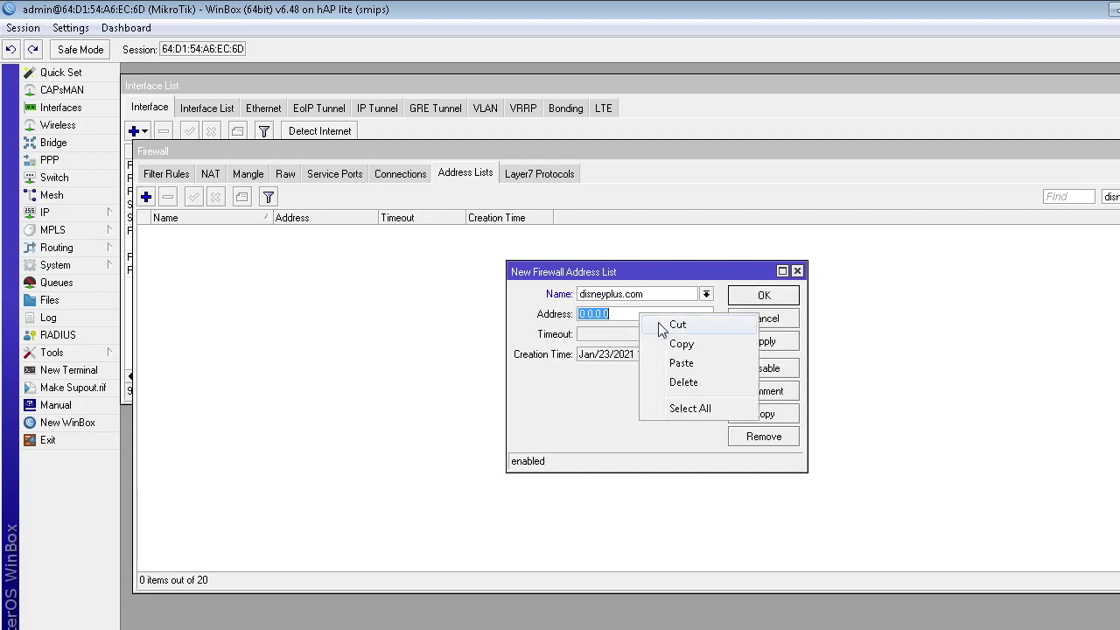
click(682, 362)
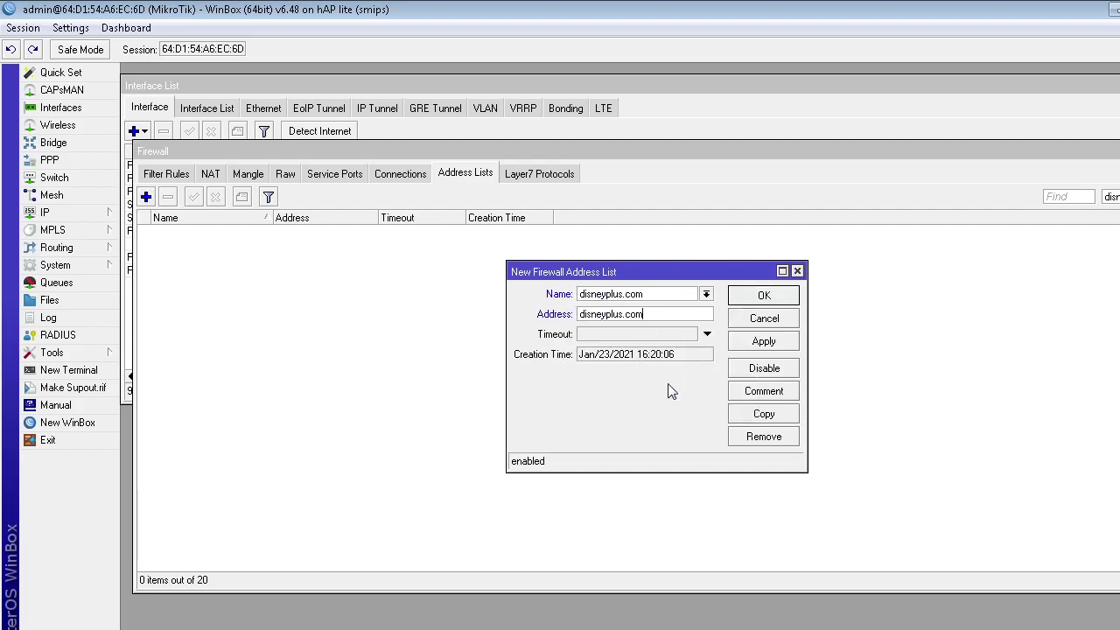
click(757, 347)
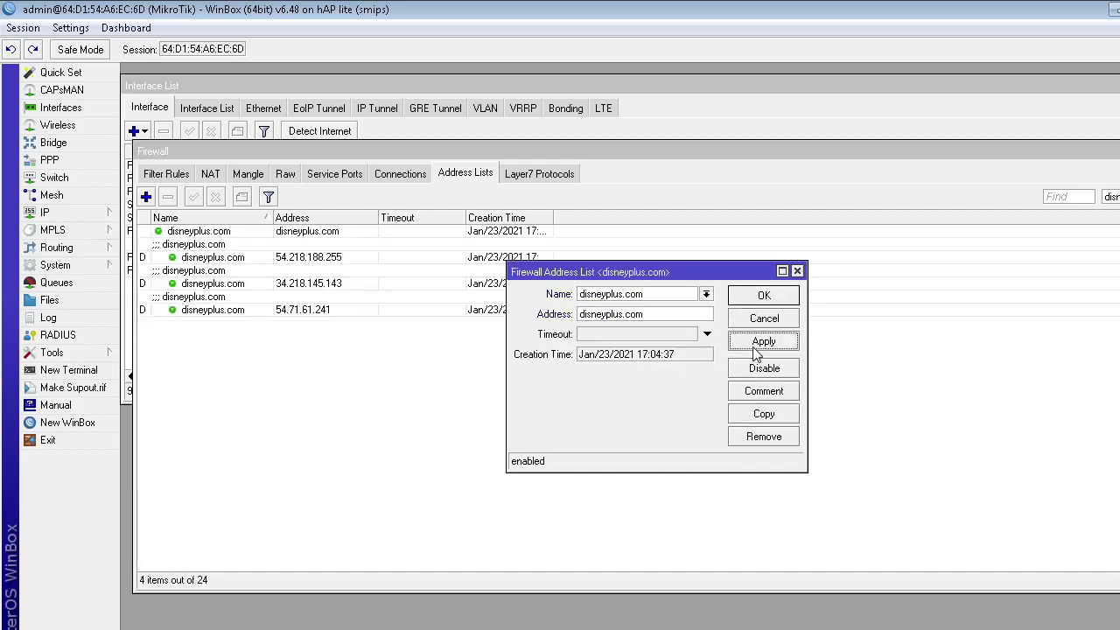
click(757, 298)
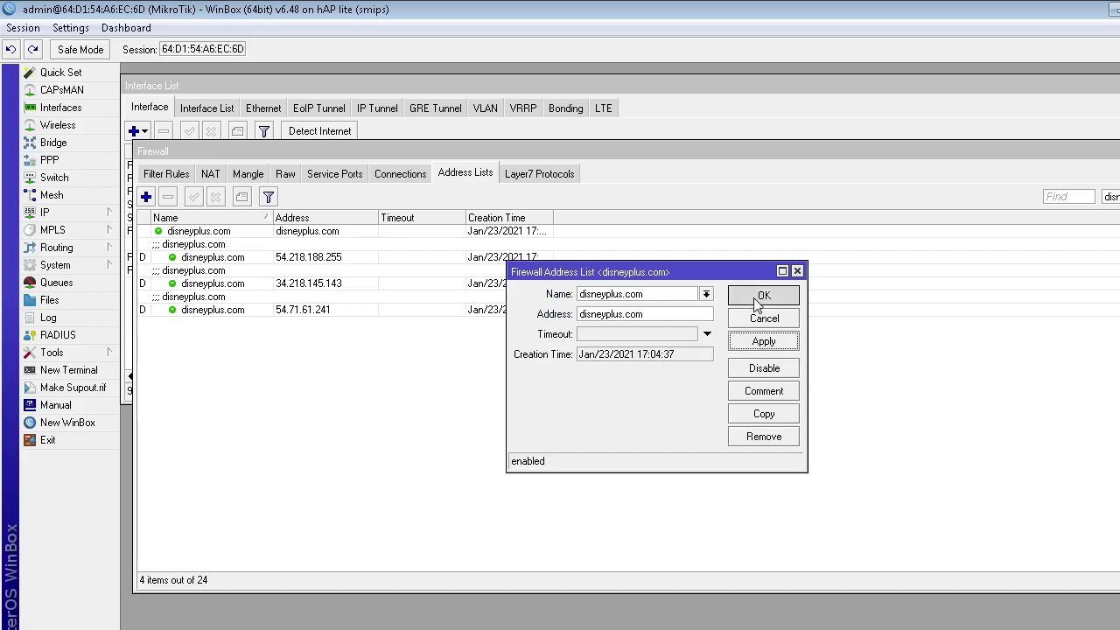
Examine the disneyplus.com address list entry and the dynamic IP addresses resolved from it
click(223, 233)
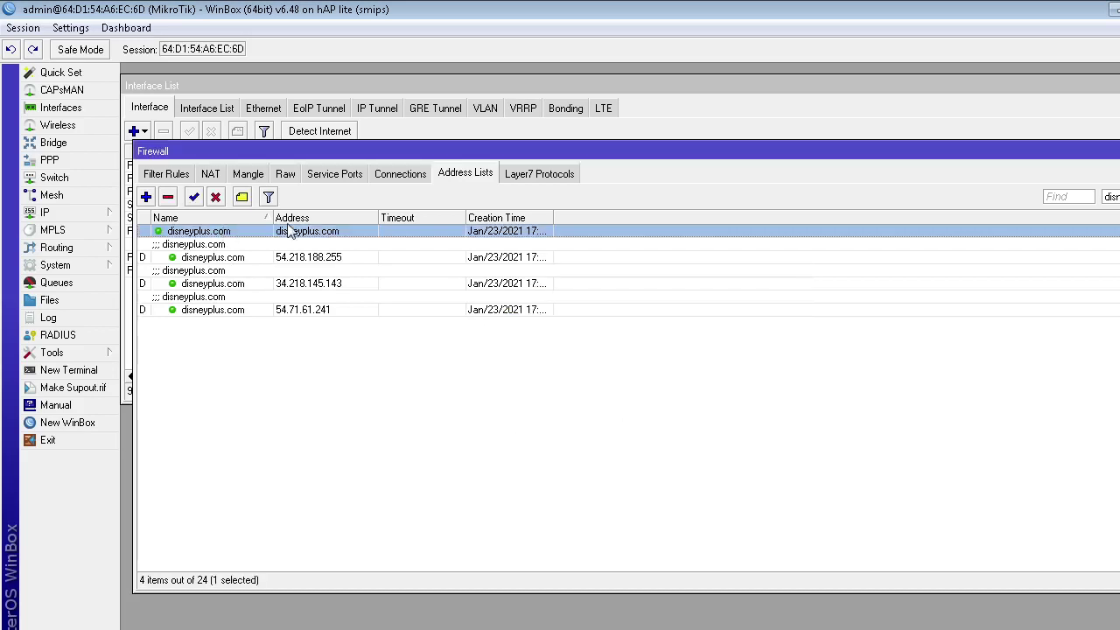
click(185, 259)
click(181, 286)
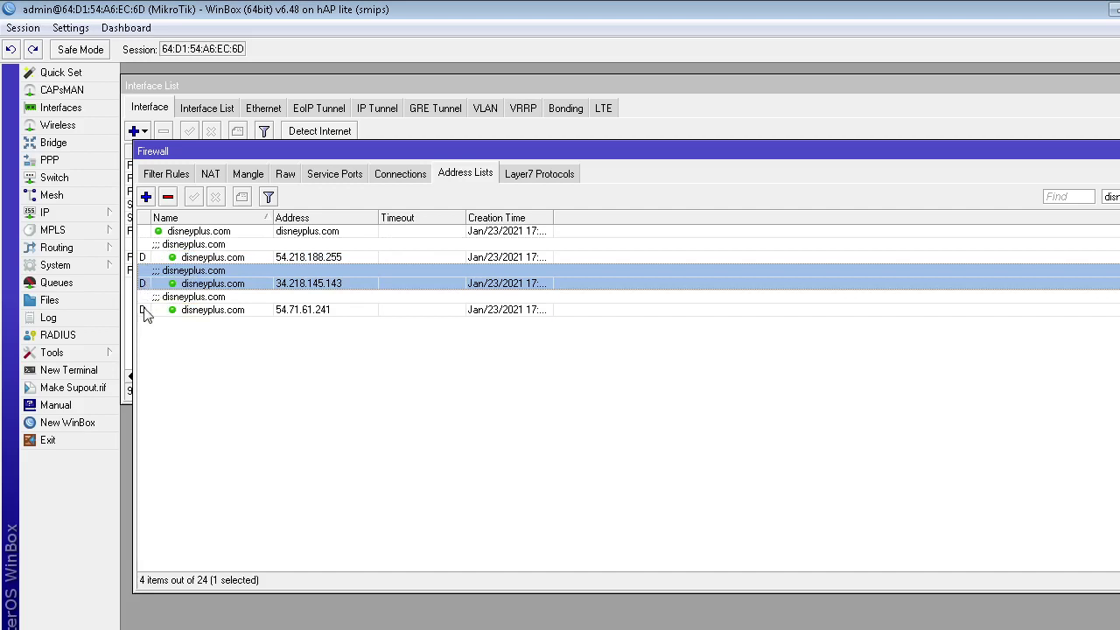
click(303, 310)
click(302, 286)
click(314, 262)
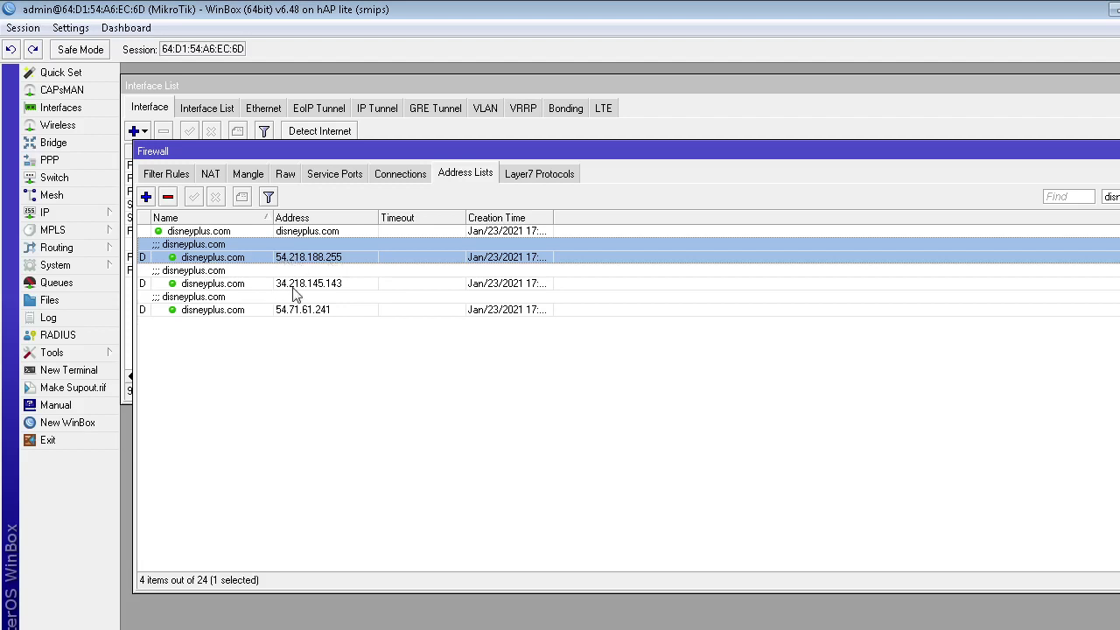
click(285, 287)
click(288, 313)
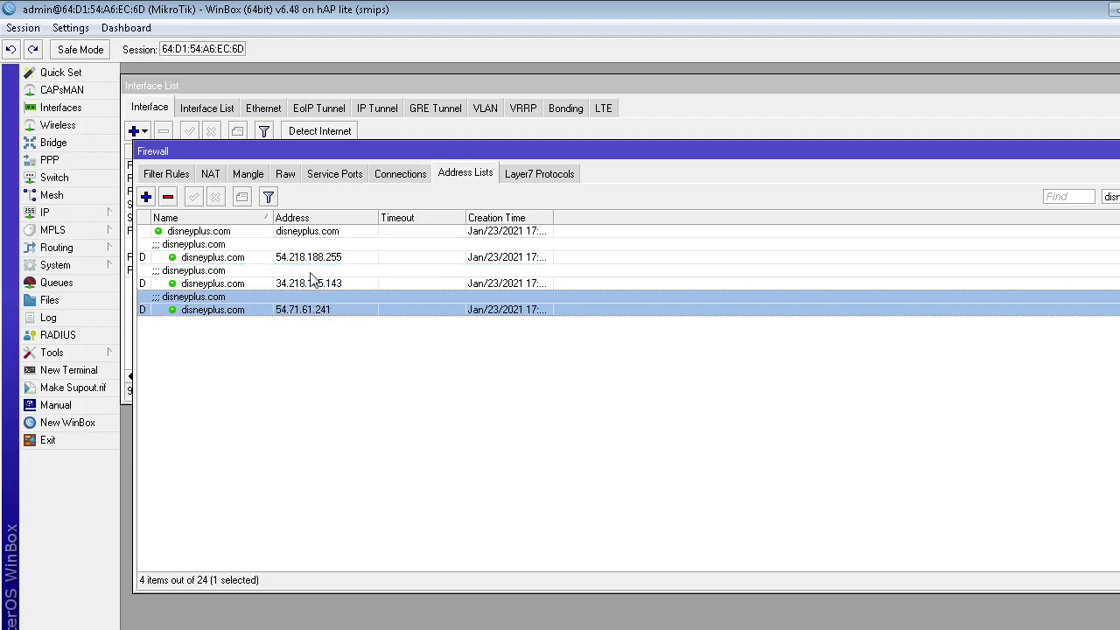
click(224, 234)
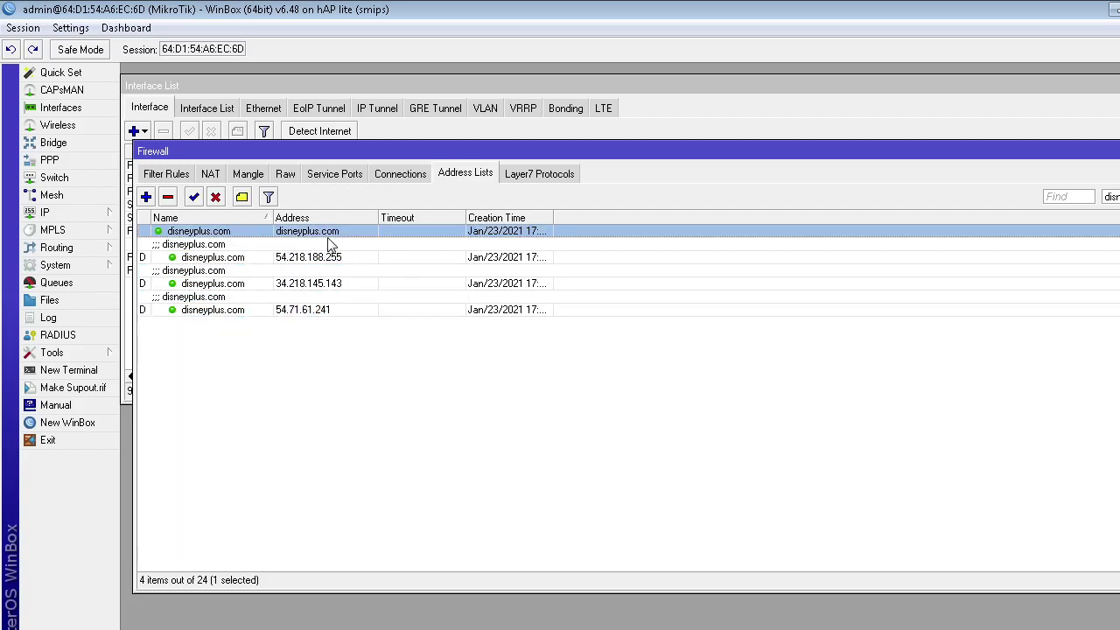
click(308, 254)
click(319, 280)
click(325, 307)
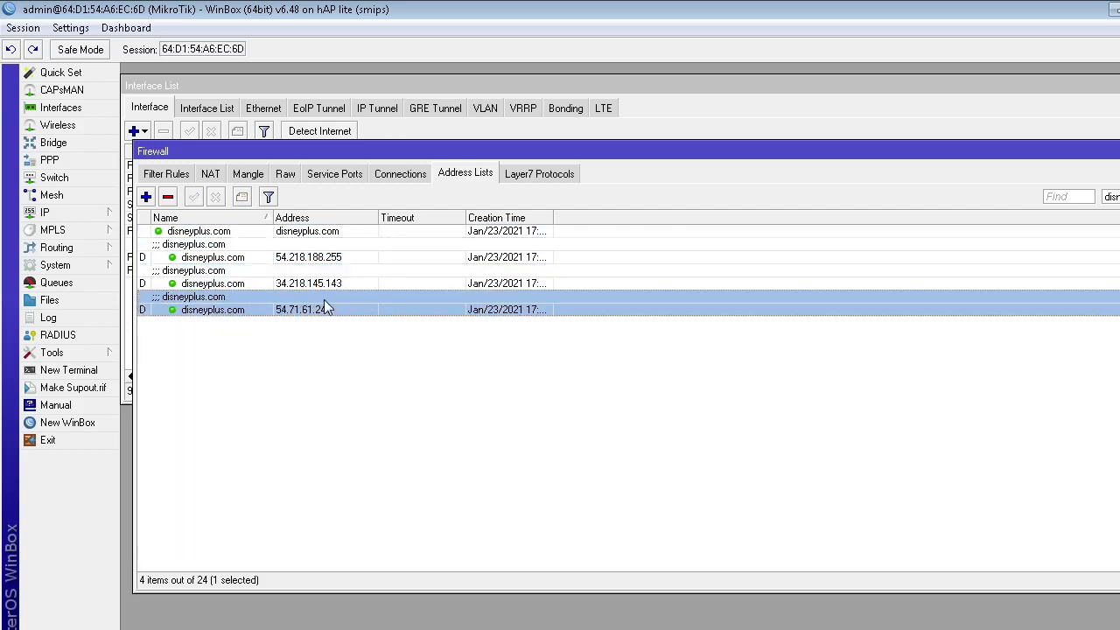
click(323, 256)
click(332, 280)
click(343, 308)
click(347, 233)
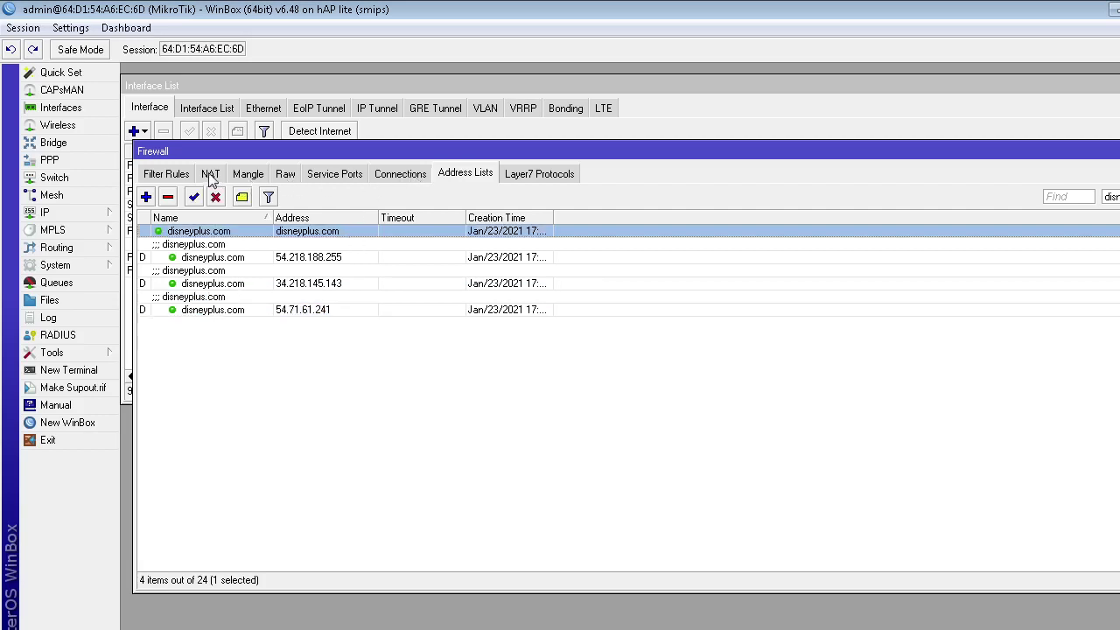
Return to the firewall filter rules and select the "bloquear pagina X ip list" rule
click(210, 174)
click(171, 173)
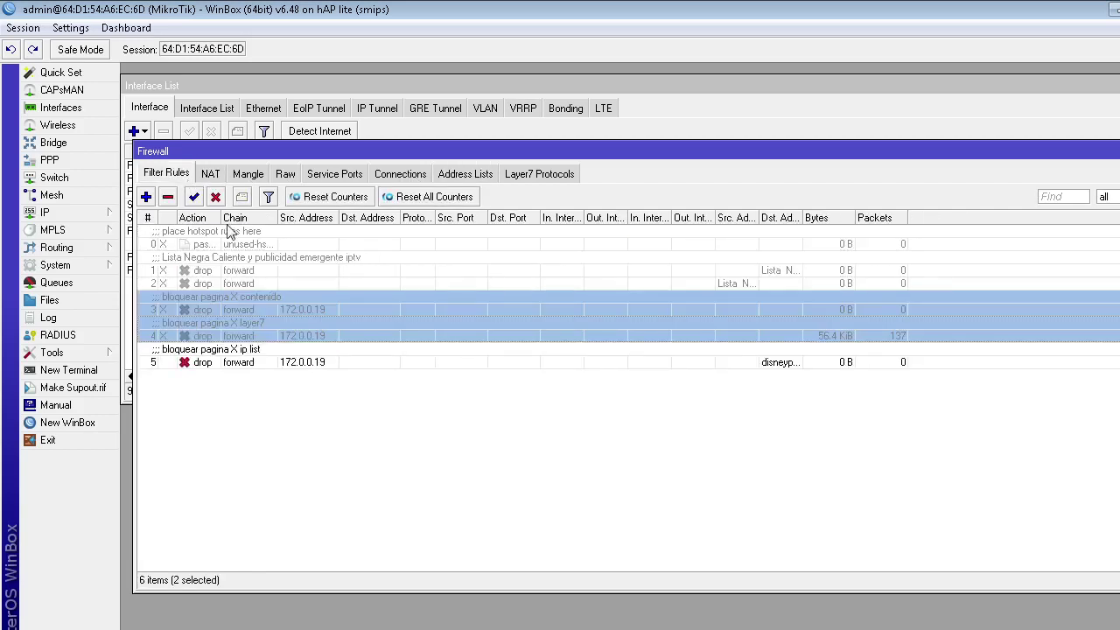
click(336, 363)
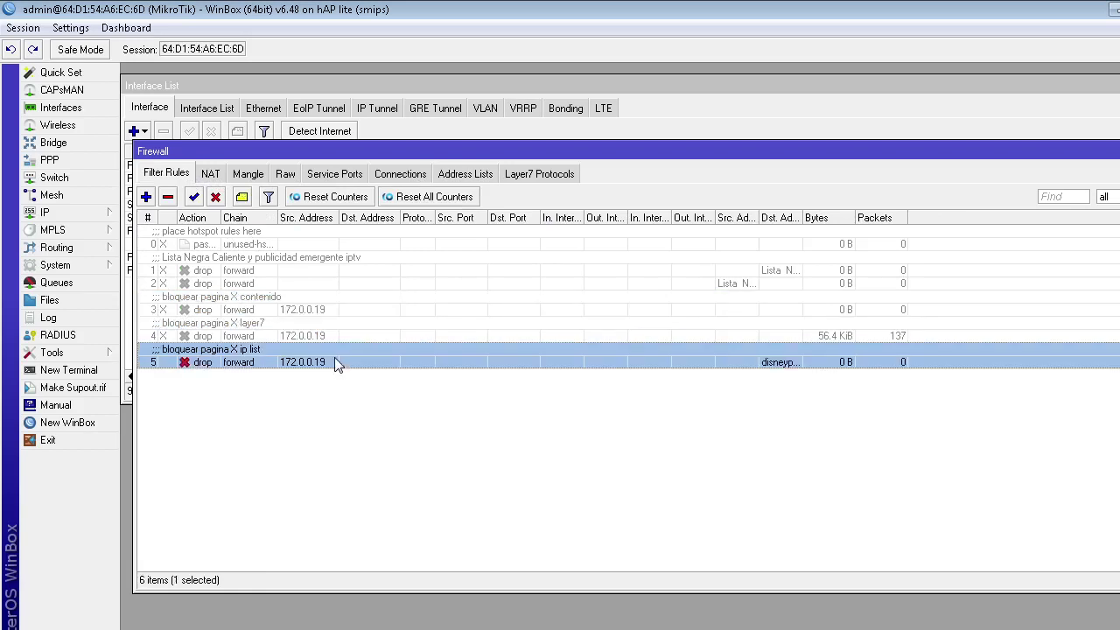
click(146, 197)
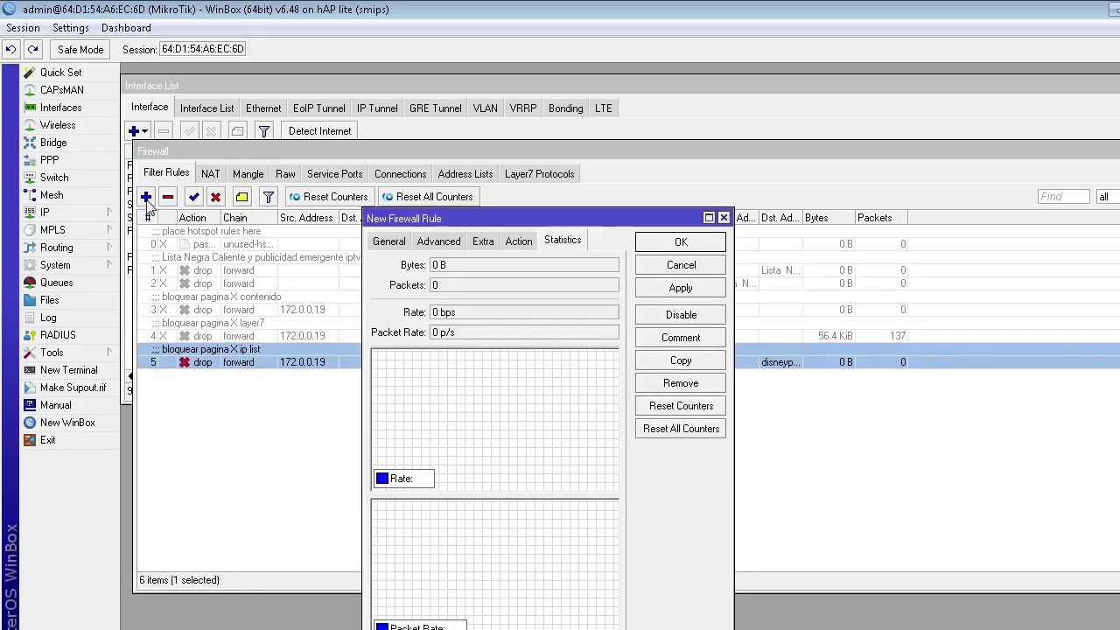
click(379, 245)
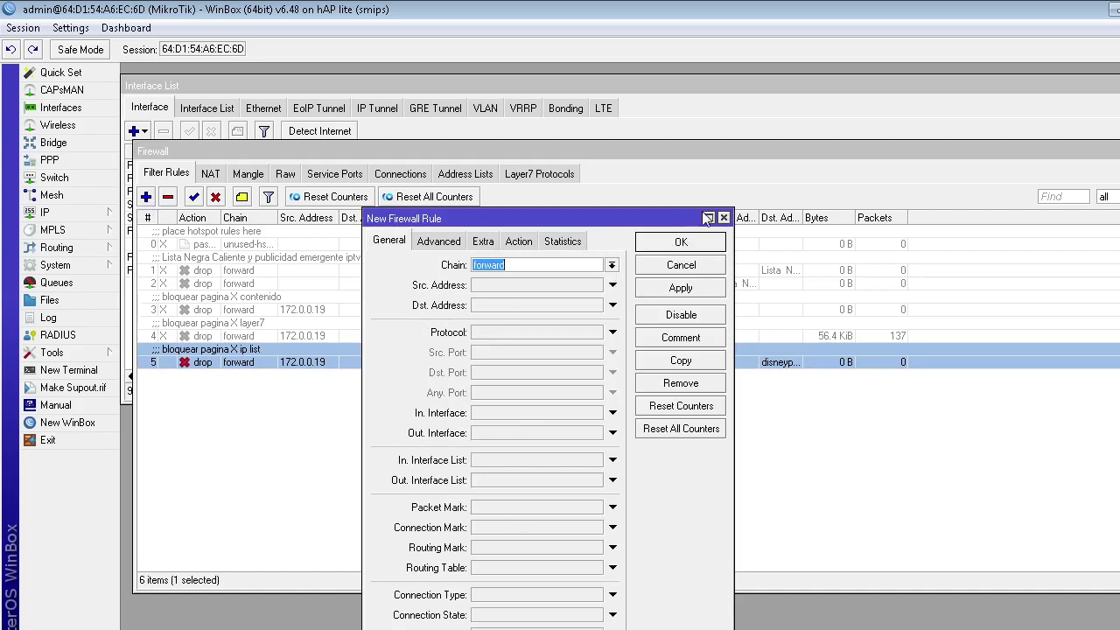
click(723, 218)
Open the "bloquear pagina X ip list" rule and review its chain and source address
double_click(243, 364)
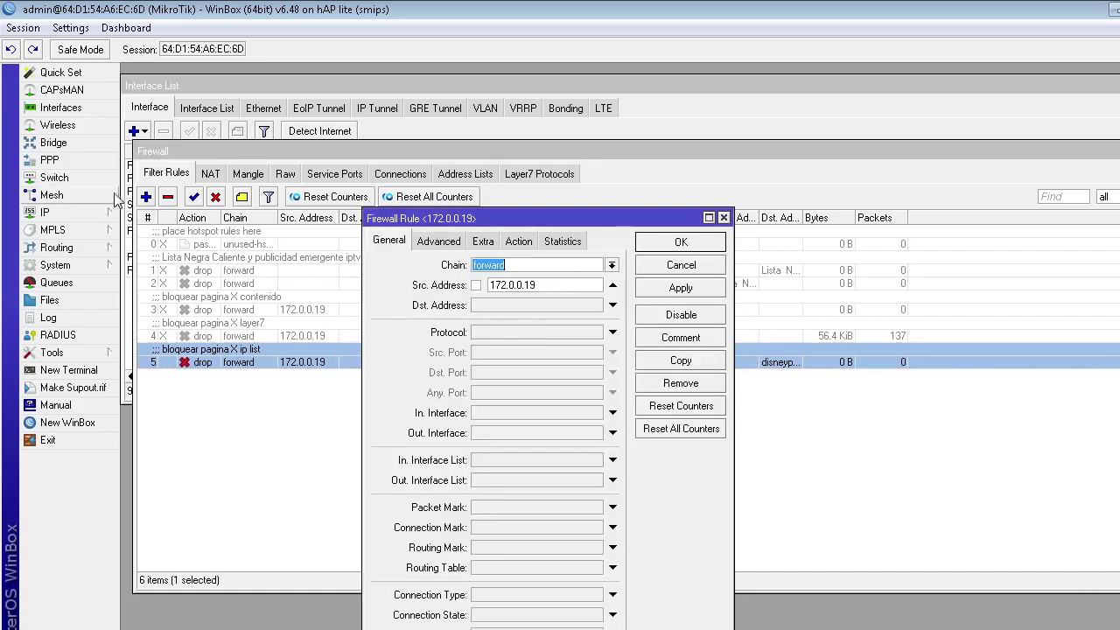
click(542, 265)
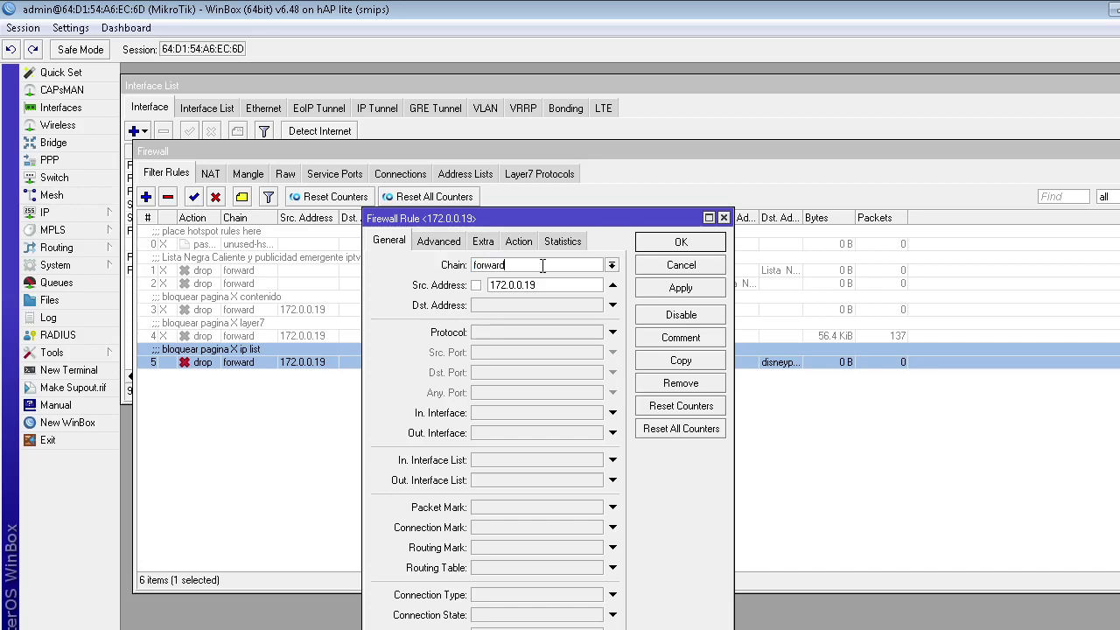
double_click(541, 265)
double_click(584, 289)
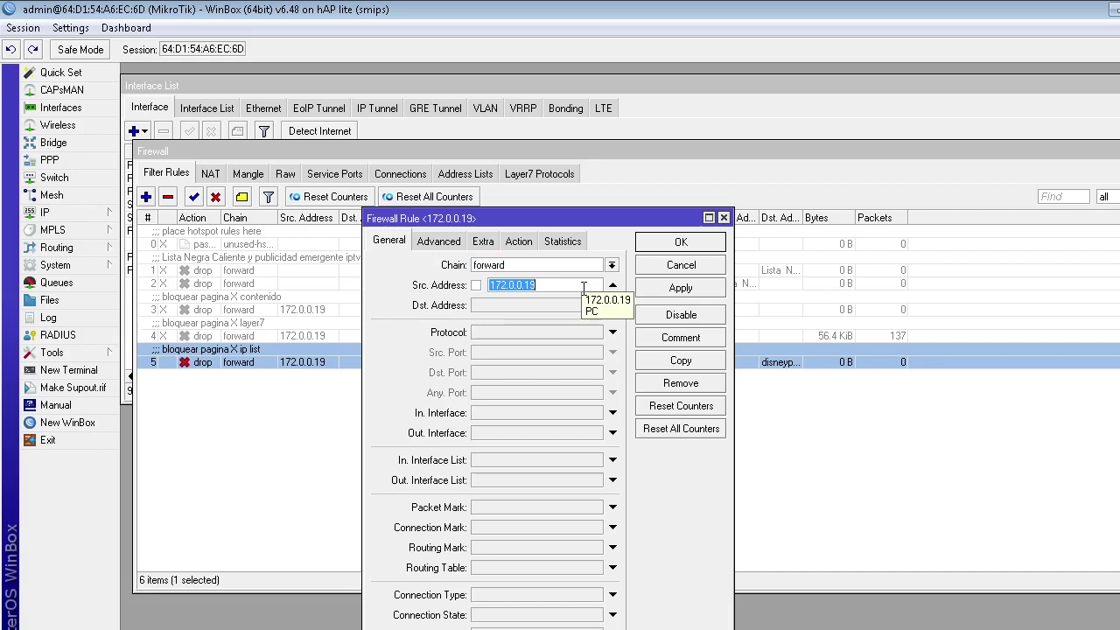
Choose disneyplus.com as the ip list rule's destination address list
click(439, 243)
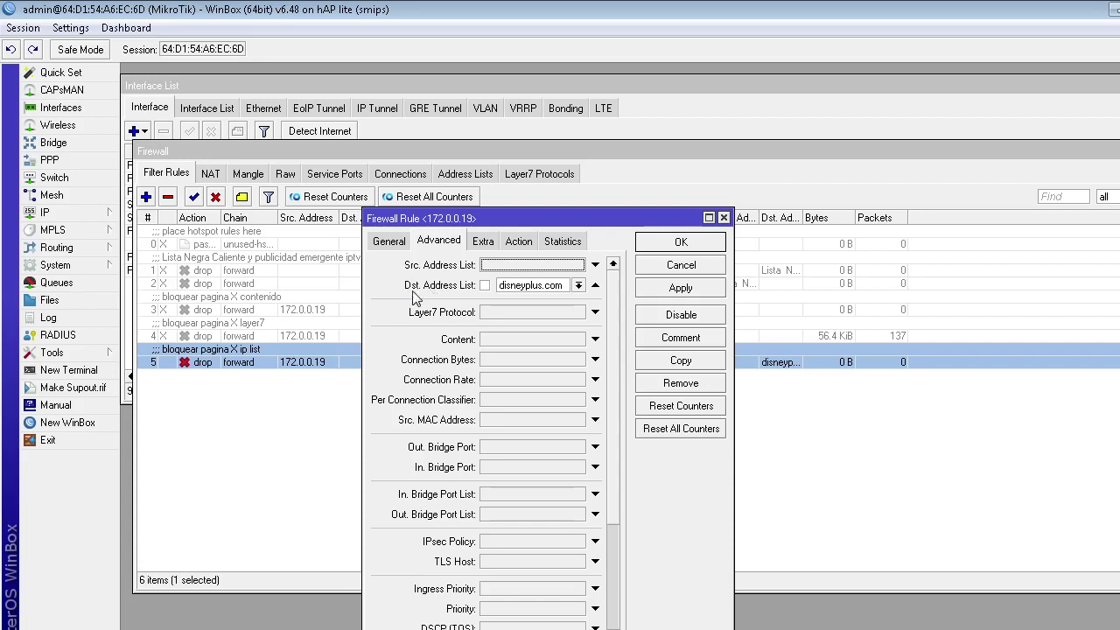
click(578, 285)
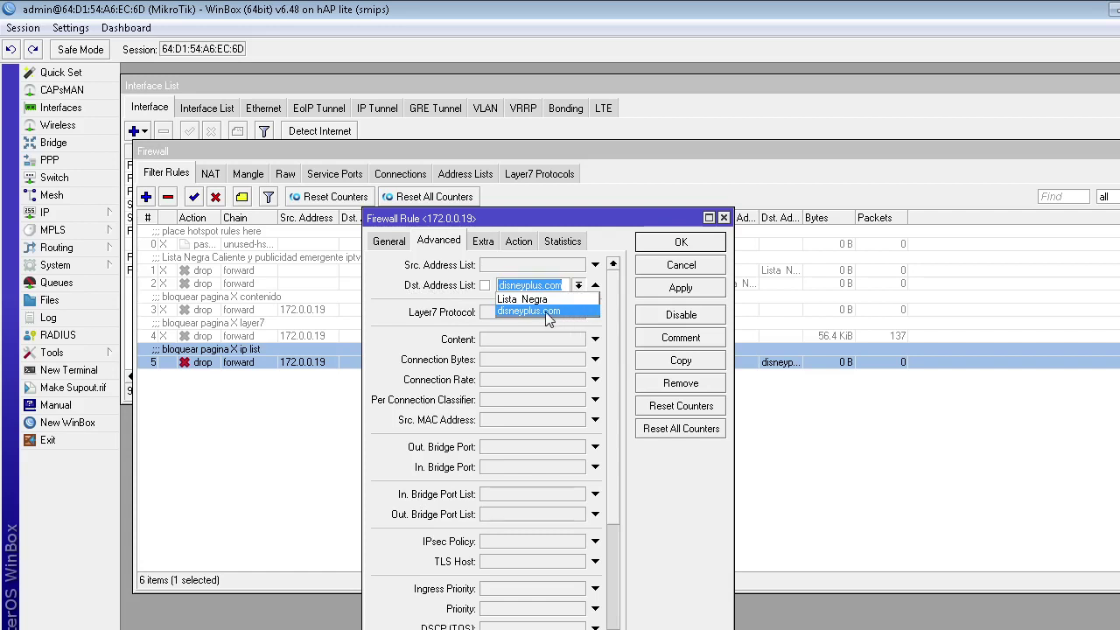
click(545, 311)
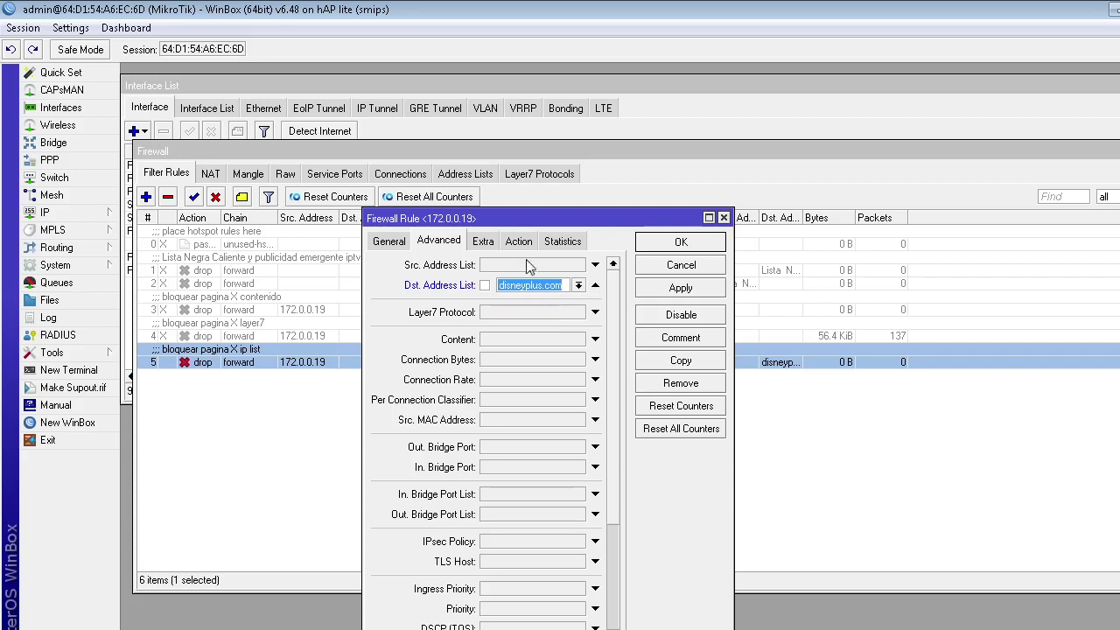
Check that the rule's action is drop, apply the ip list rule, and close it
click(486, 243)
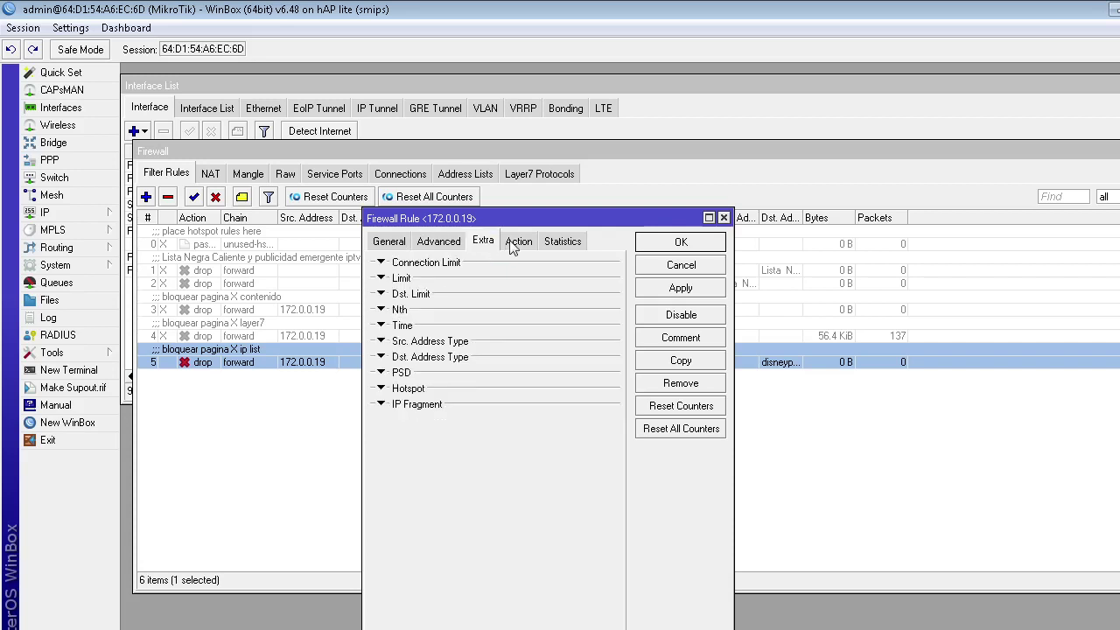
click(516, 243)
click(505, 265)
click(527, 264)
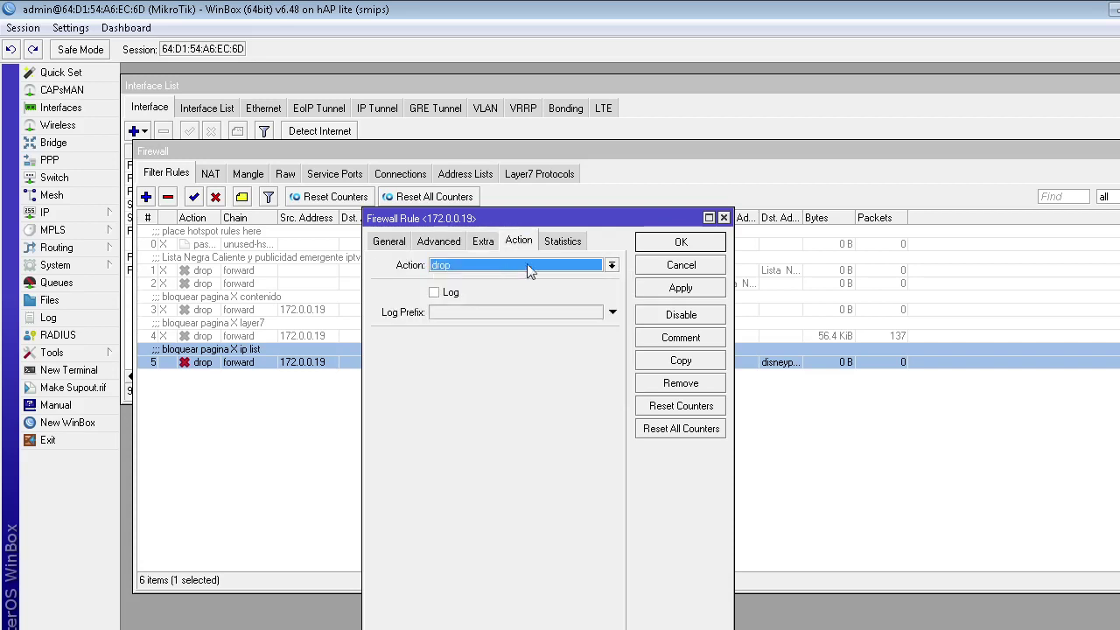
click(681, 288)
click(670, 245)
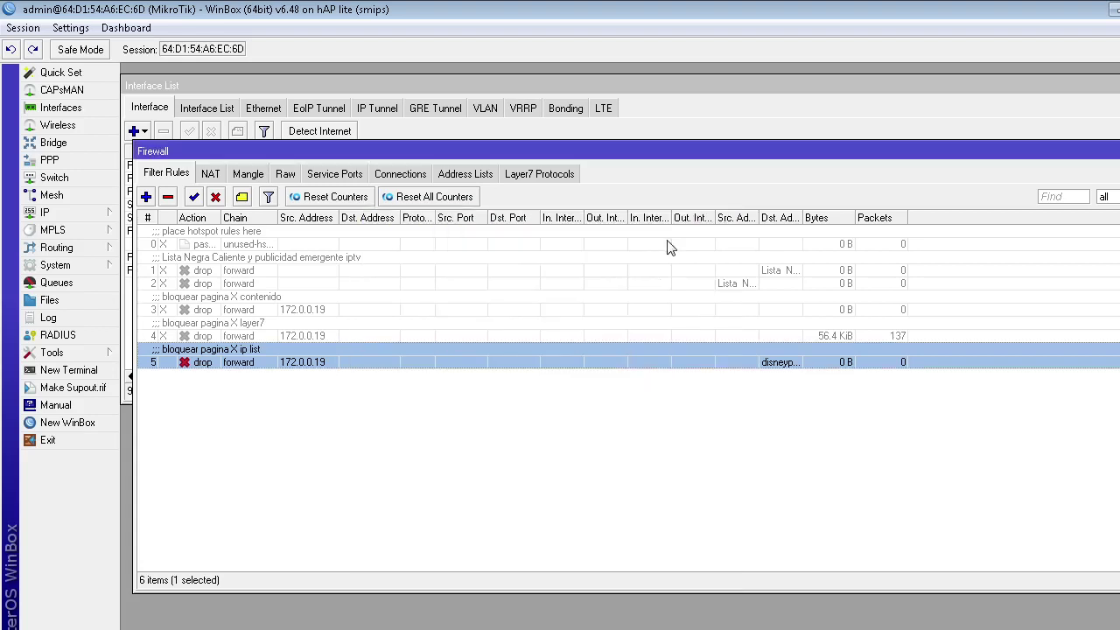
double_click(400, 364)
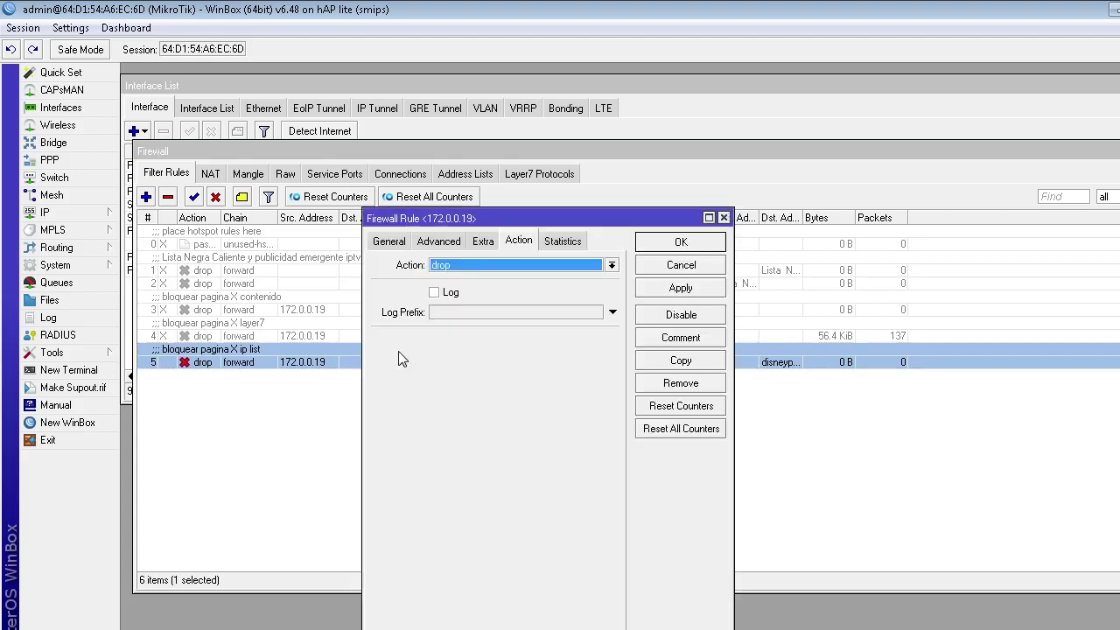
click(389, 242)
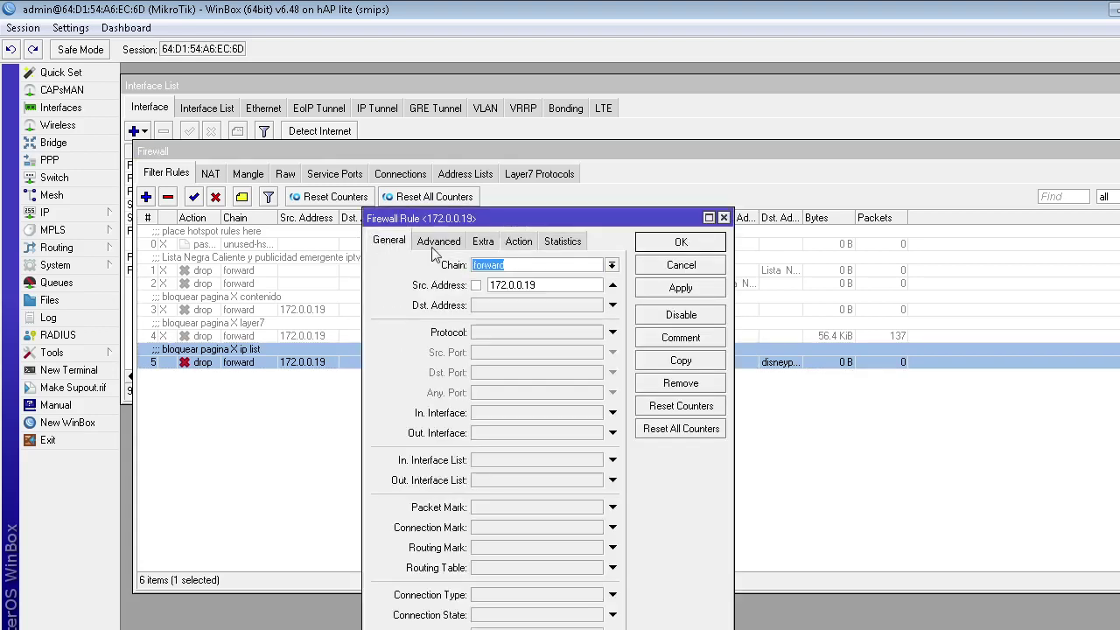
click(554, 285)
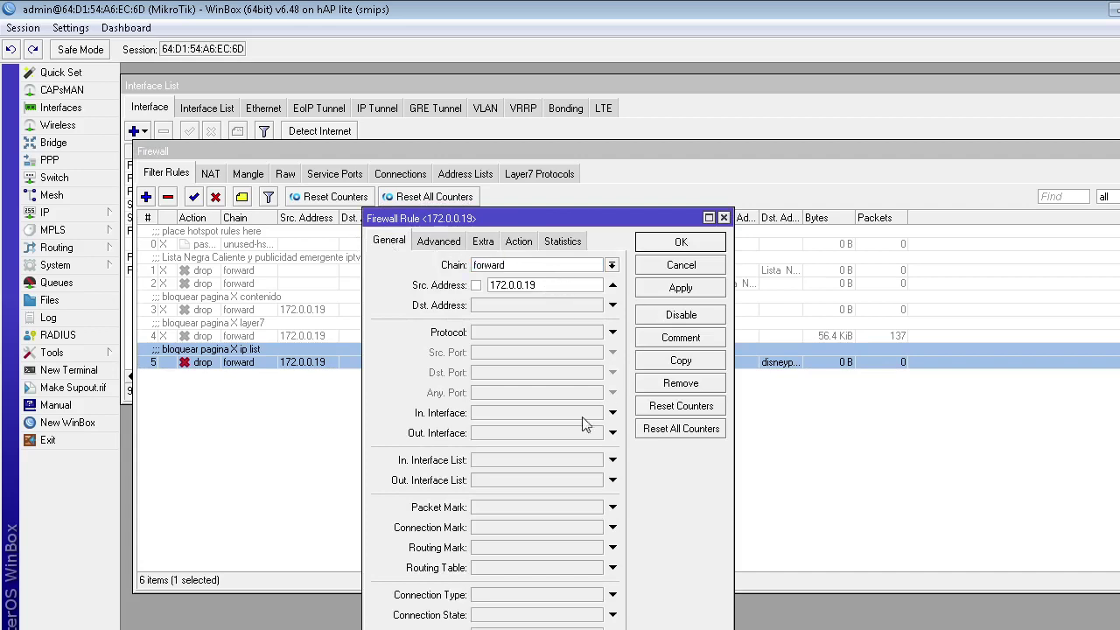
click(543, 332)
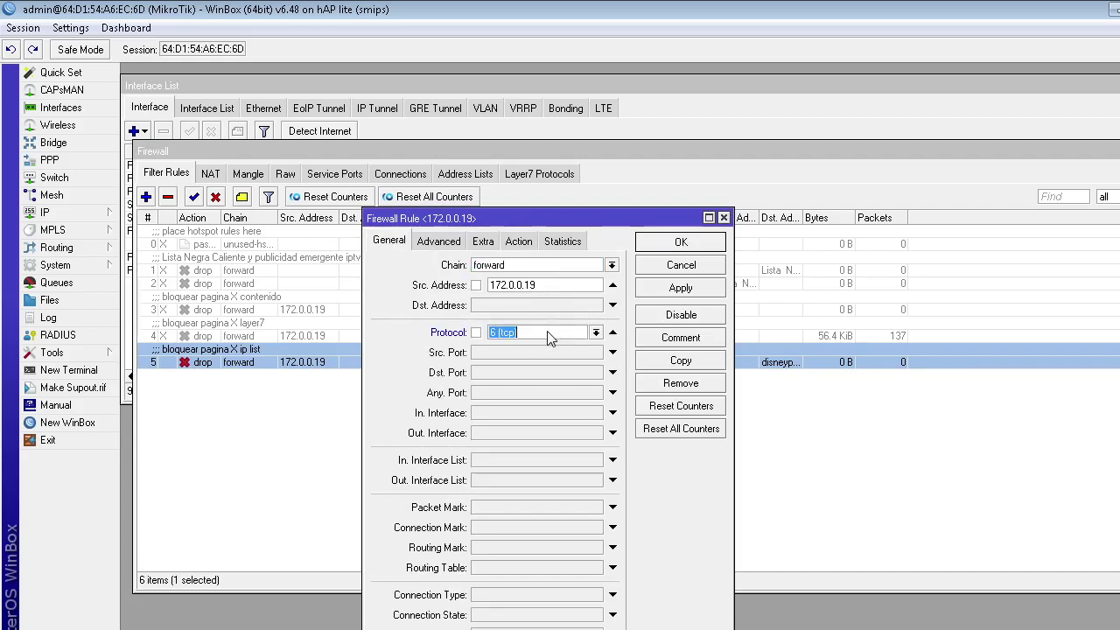
click(524, 373)
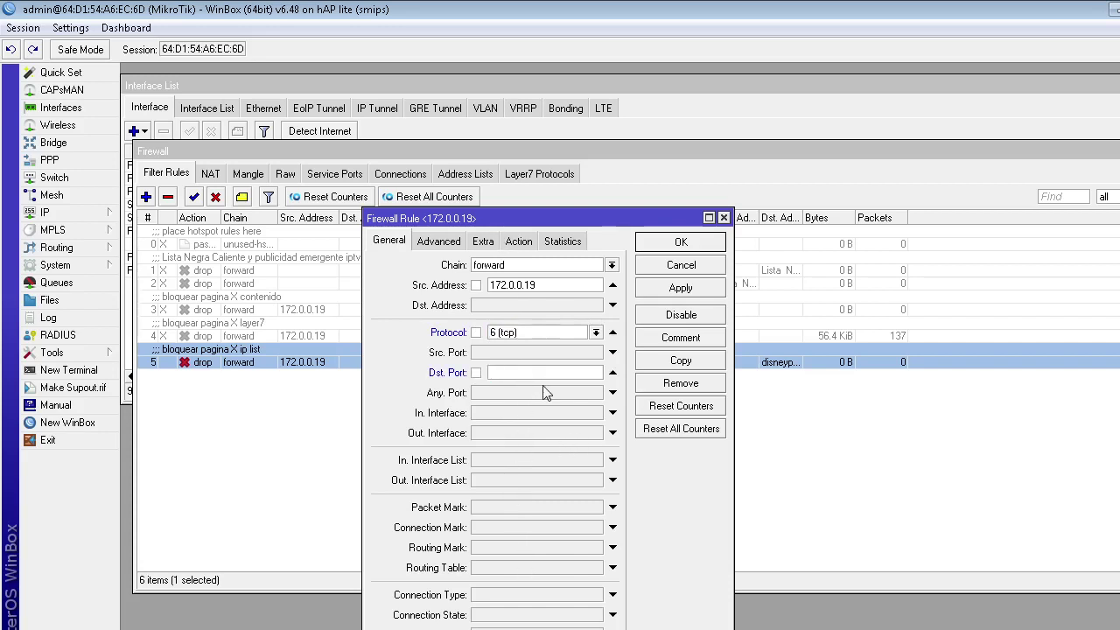
key(Escape)
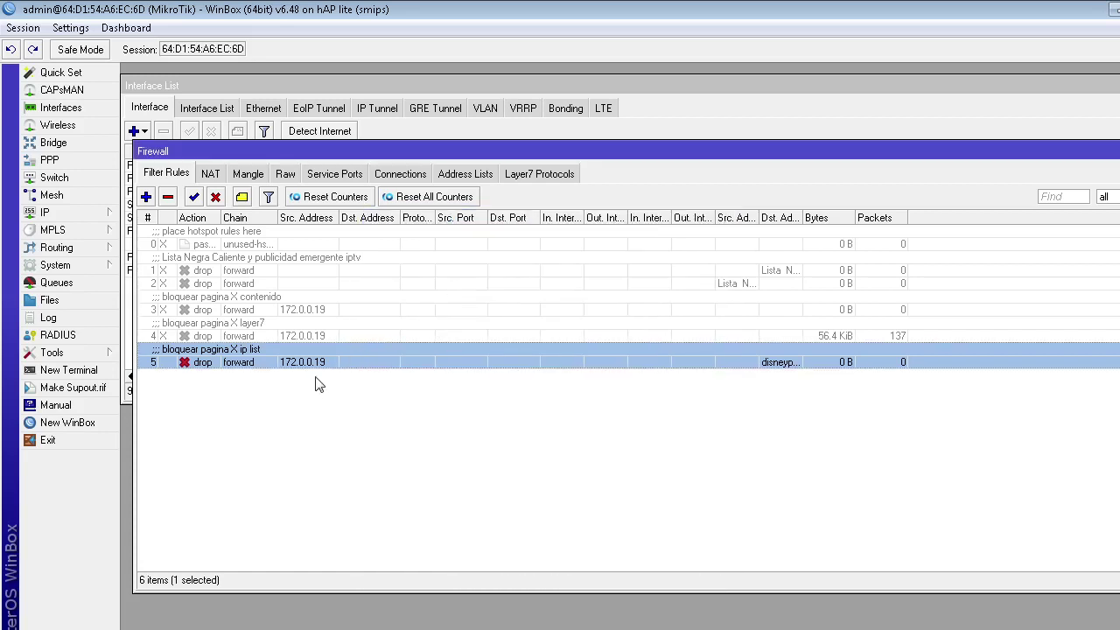
Review the ip list rule's source address, destination address list and action, then close the rule
double_click(320, 365)
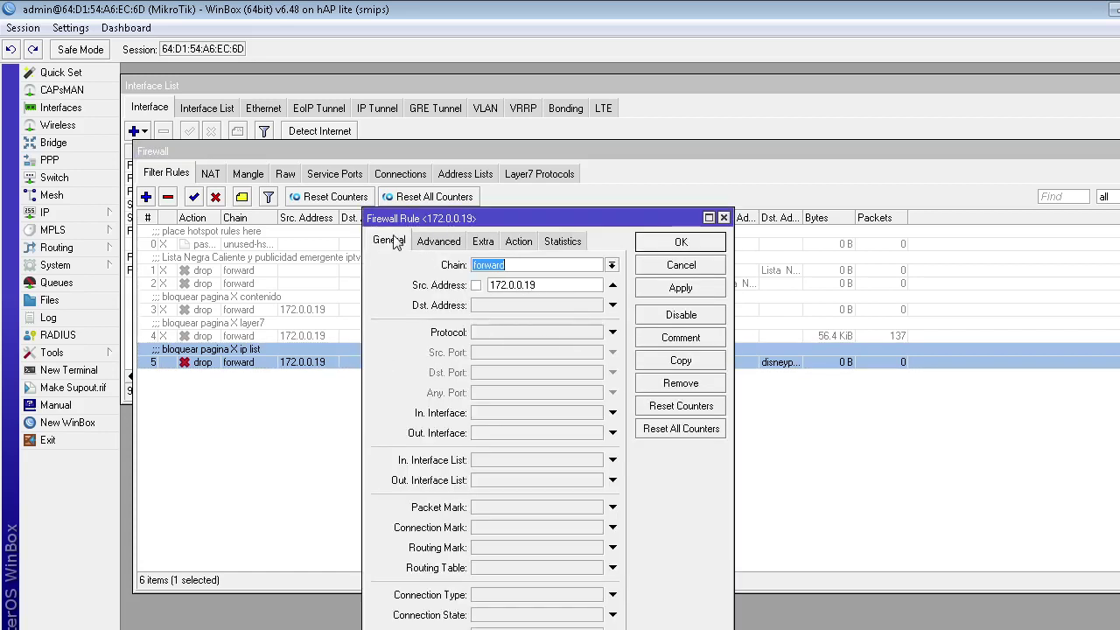
click(441, 245)
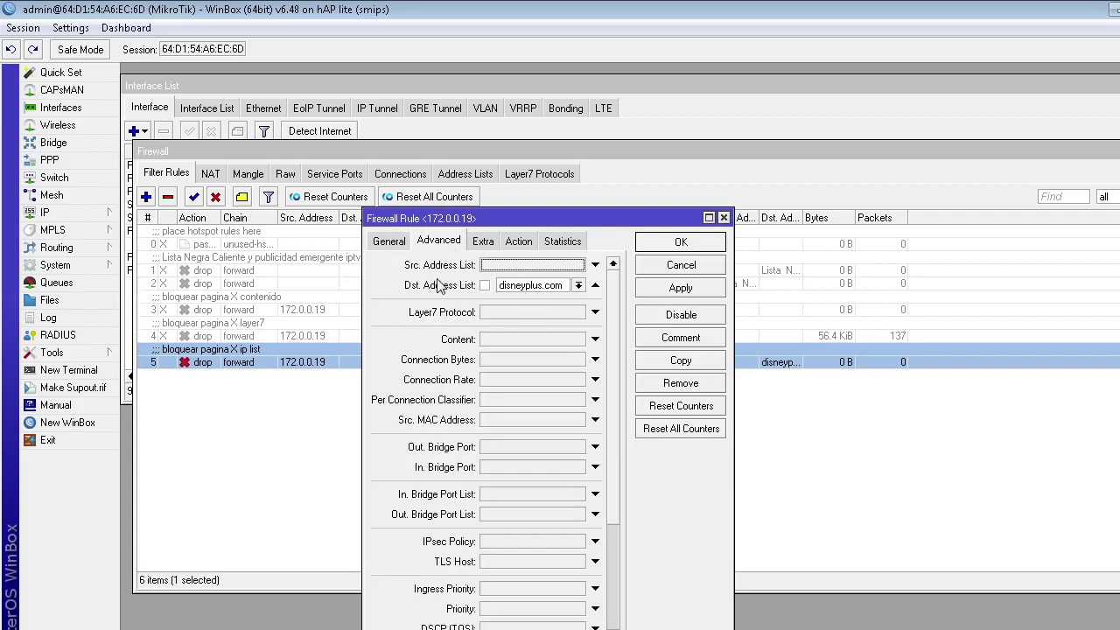
click(395, 244)
double_click(545, 285)
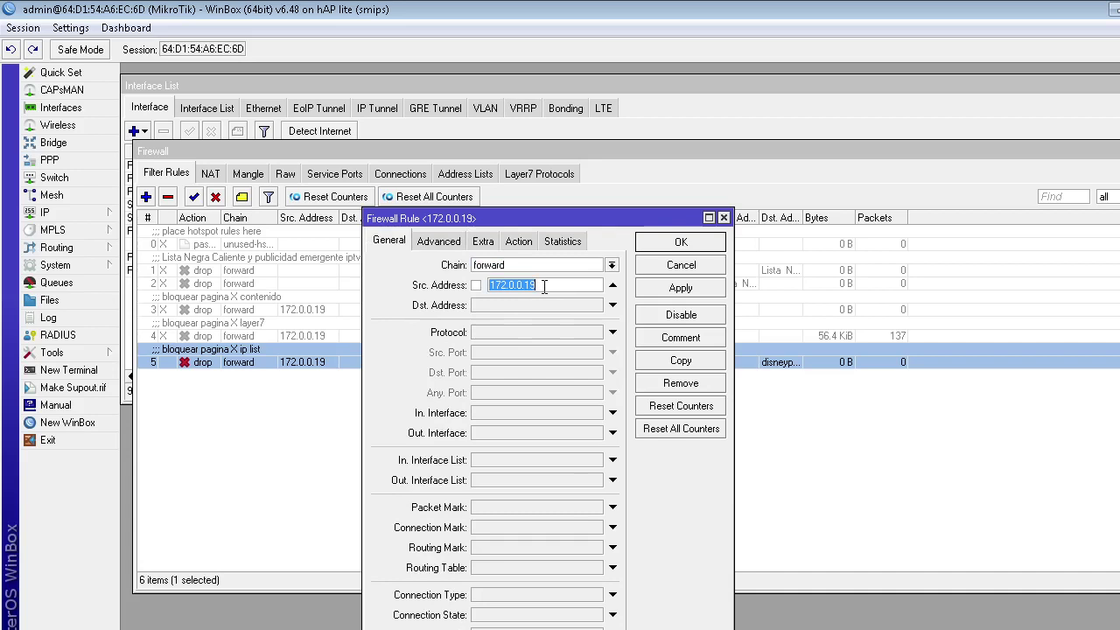
click(437, 242)
click(483, 242)
click(519, 241)
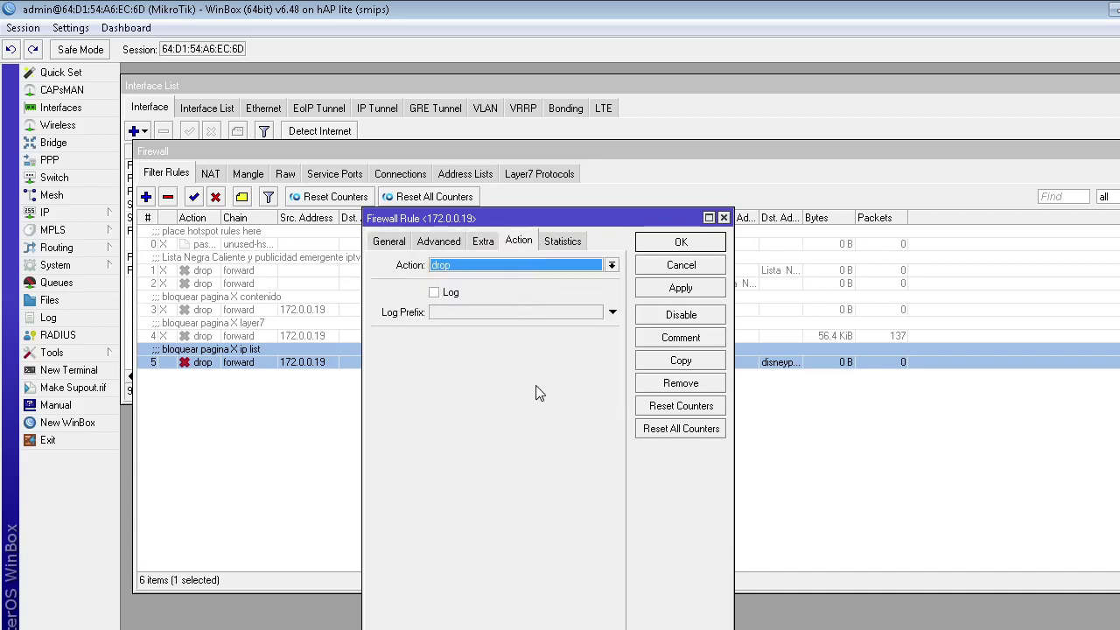
key(Return)
click(475, 459)
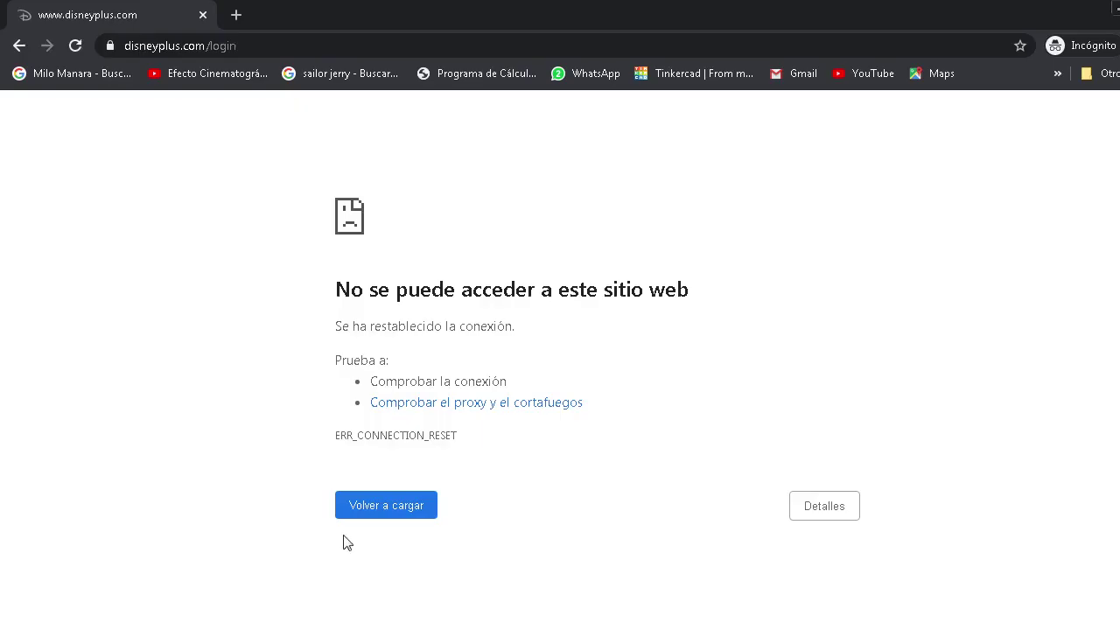
Switch to the browser, reload the disneyplus.com login page, and check the ip list rule's counters in WinBox
click(217, 623)
click(398, 507)
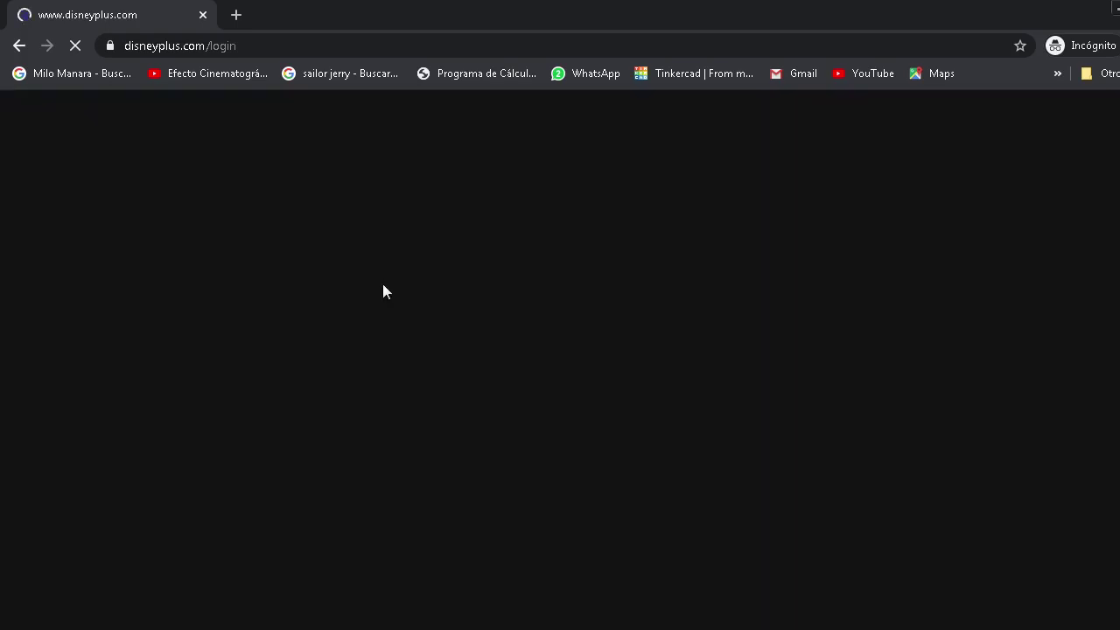
key(alt+Tab)
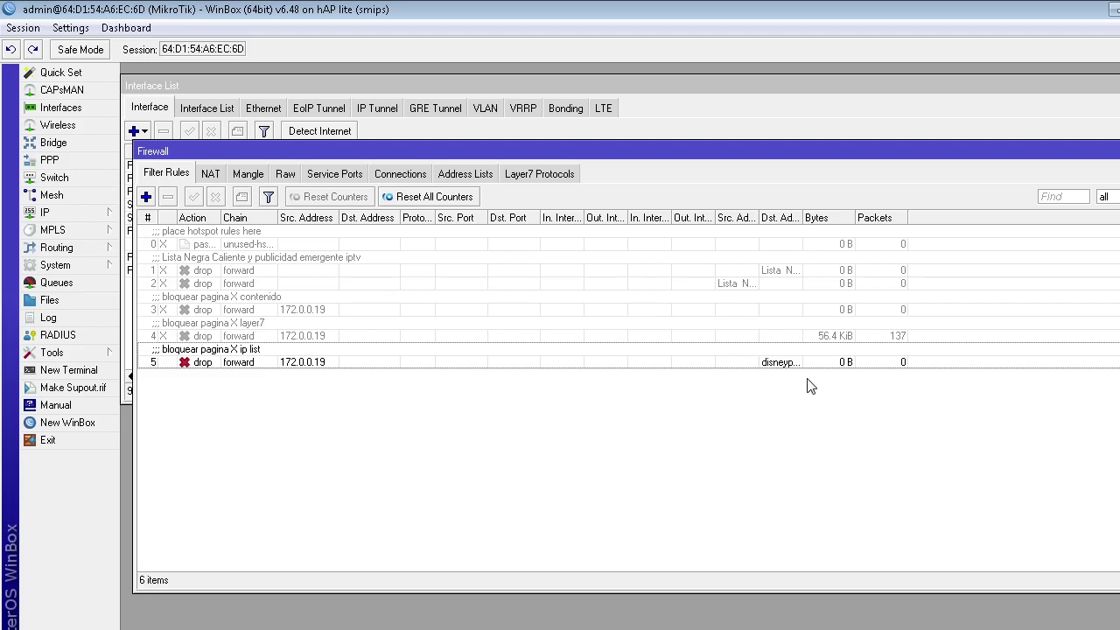
key(alt+Tab)
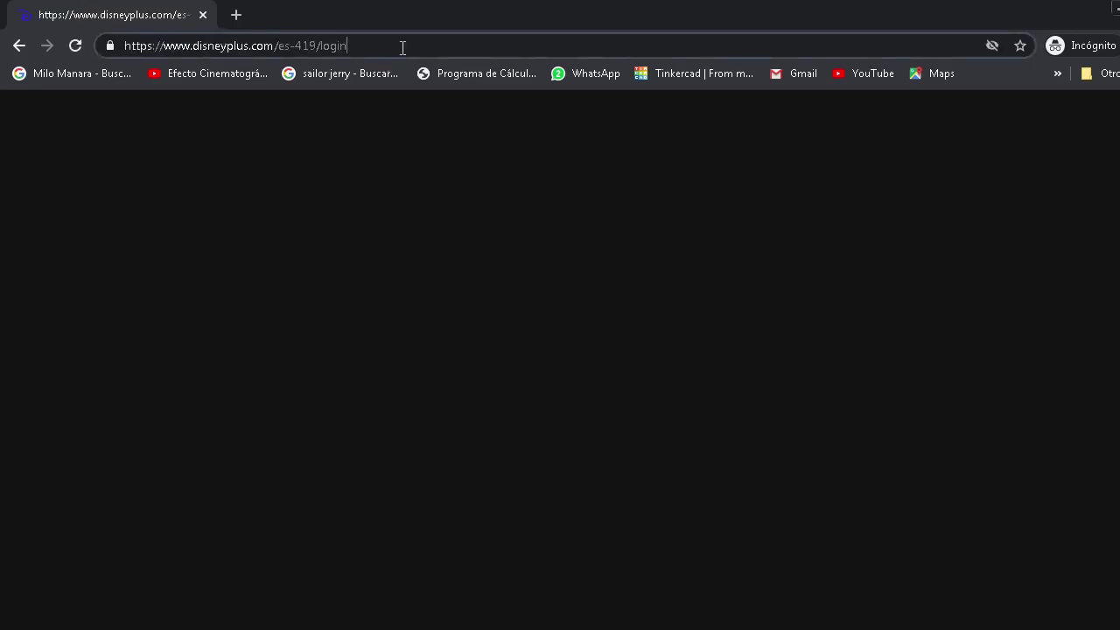
key(BackSpace)
key(BackSpace)
key(BackSpace)
key(BackSpace)
key(BackSpace)
key(BackSpace)
key(BackSpace)
key(BackSpace)
key(BackSpace)
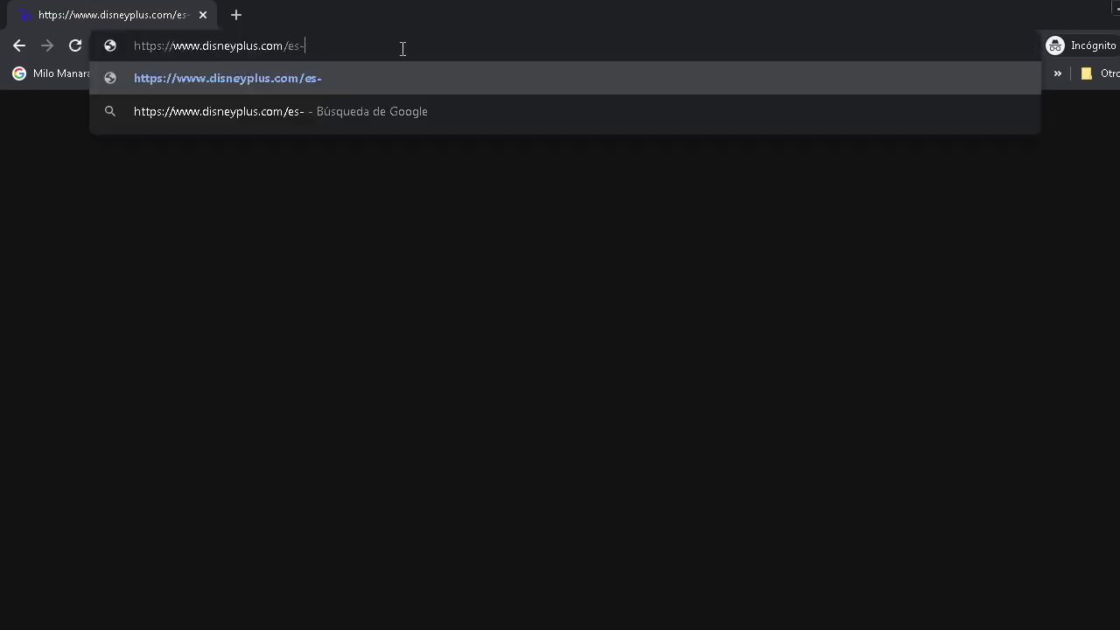
key(Return)
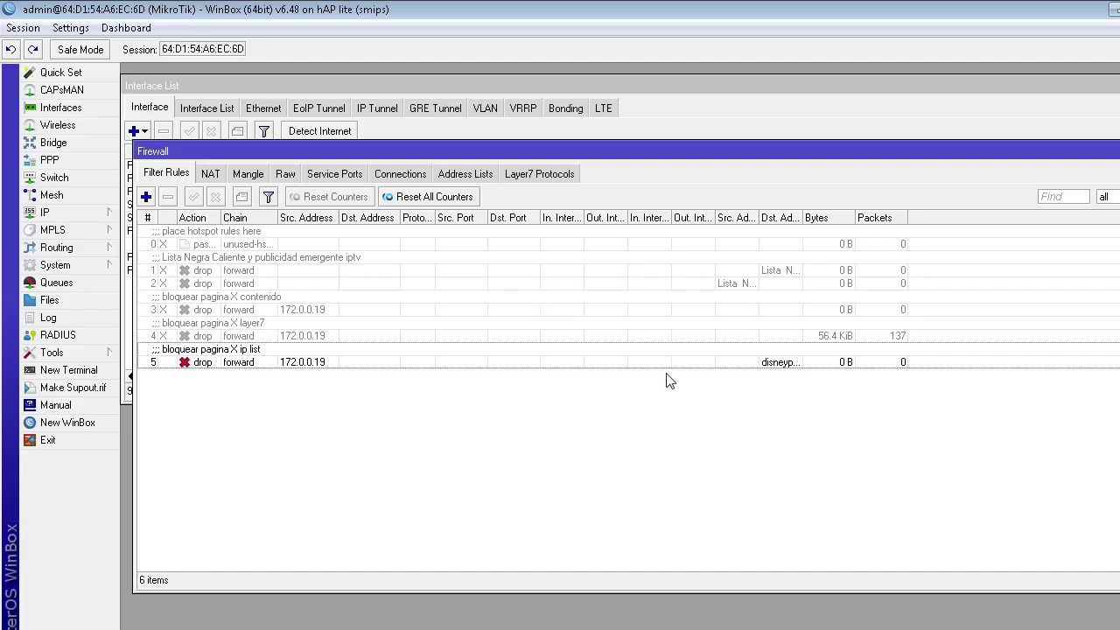
Reopen the ip list rule in WinBox, recheck its source address and destination address list, and close it unchanged
double_click(675, 361)
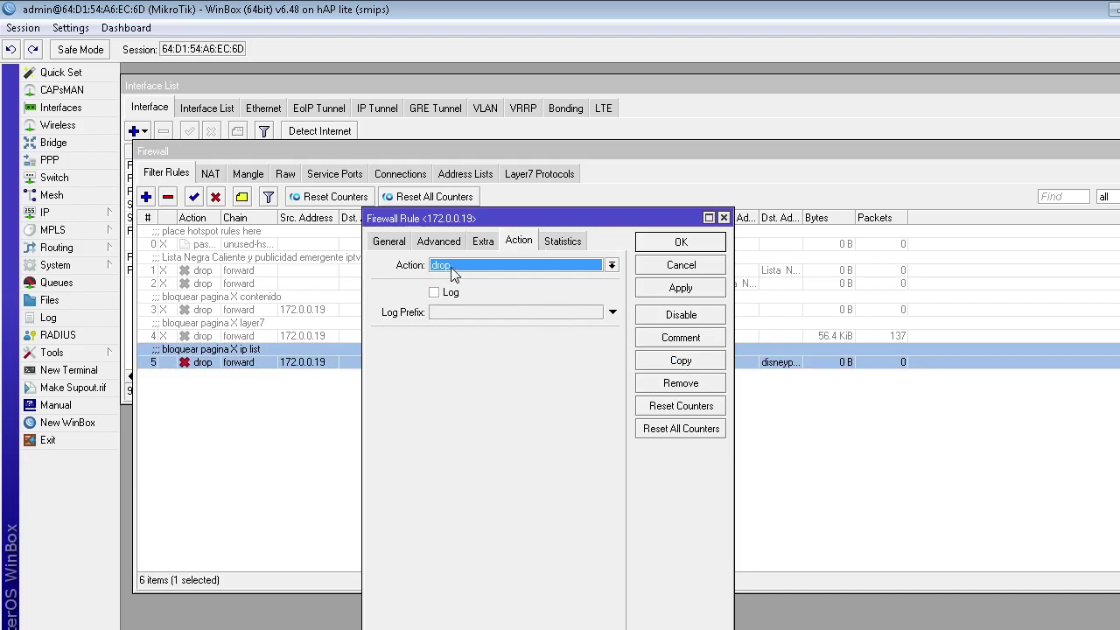
click(390, 242)
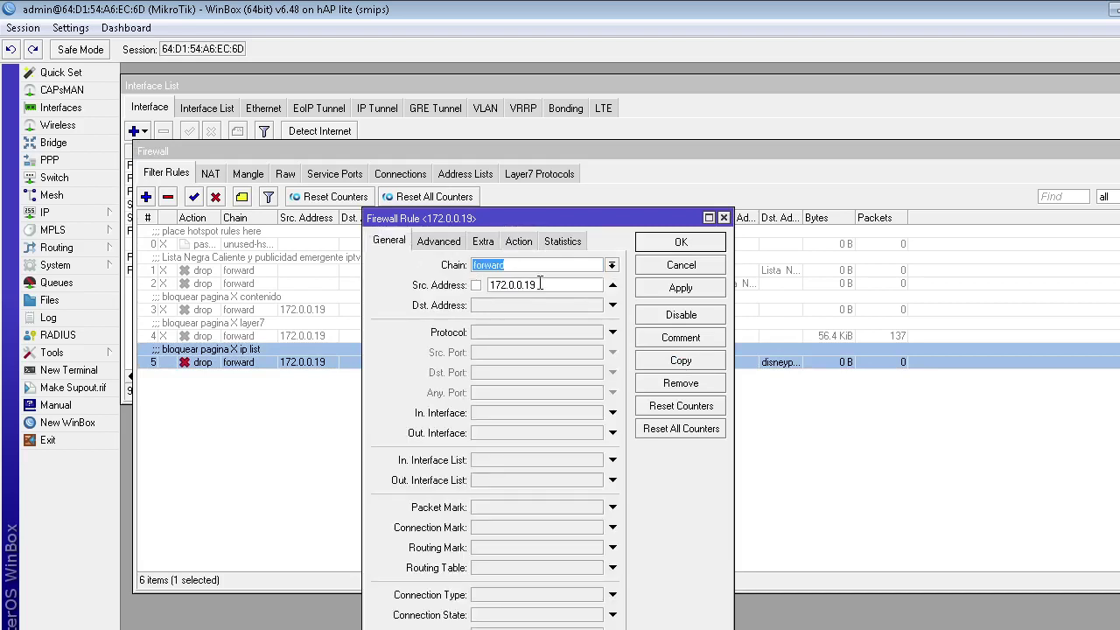
click(442, 240)
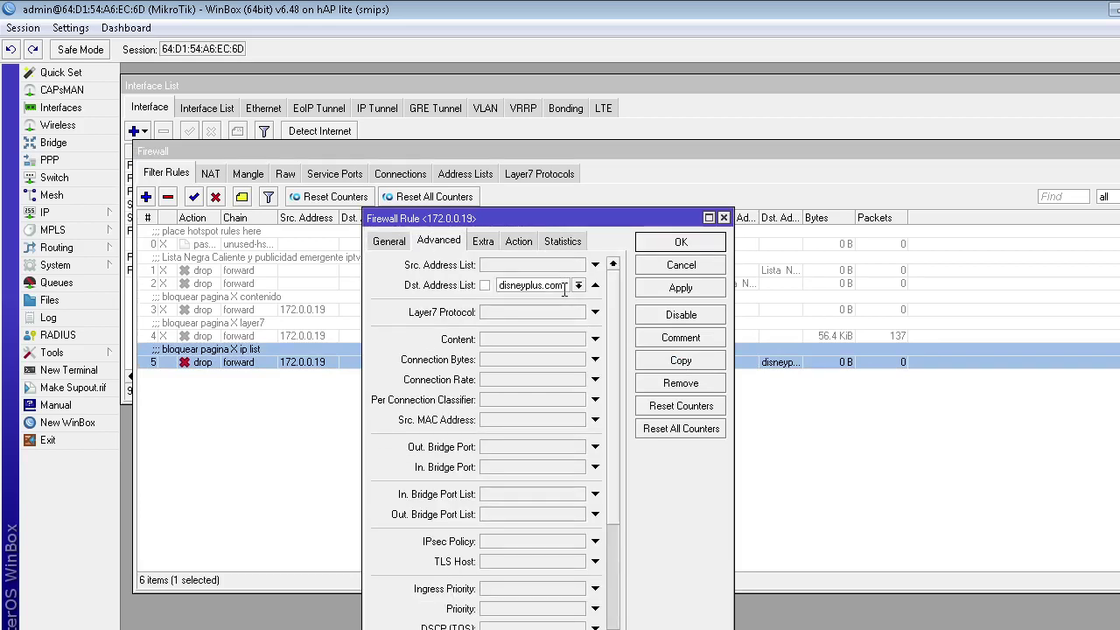
click(578, 285)
click(581, 289)
key(Escape)
Examine the disneyplus.com entries in the firewall address lists and compare them with the site's URL in the browser
click(465, 174)
click(284, 260)
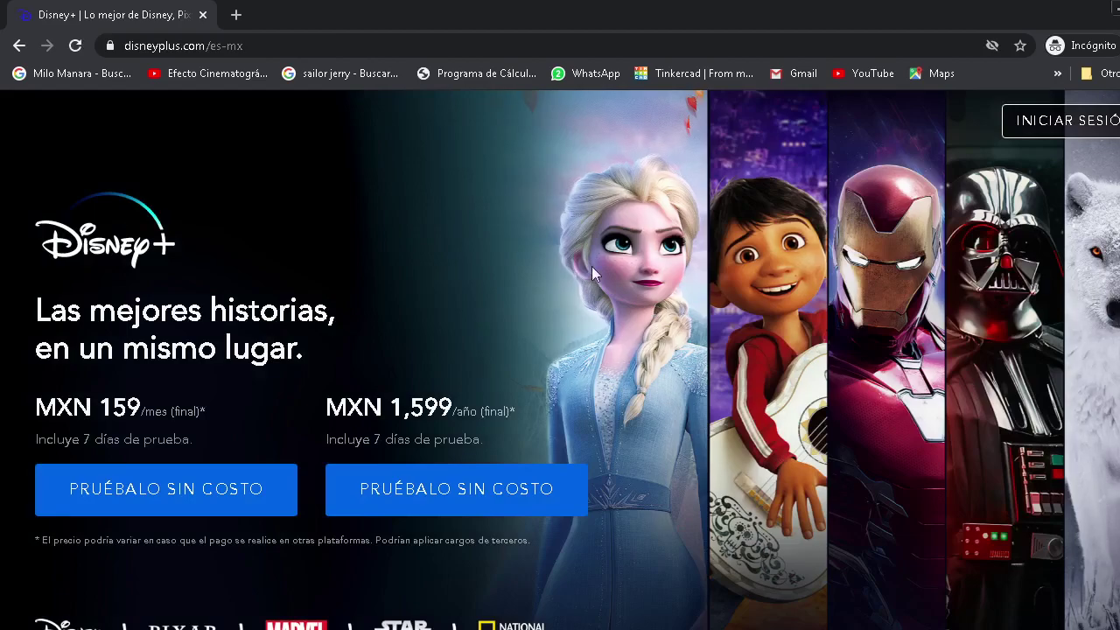
key(alt+Tab)
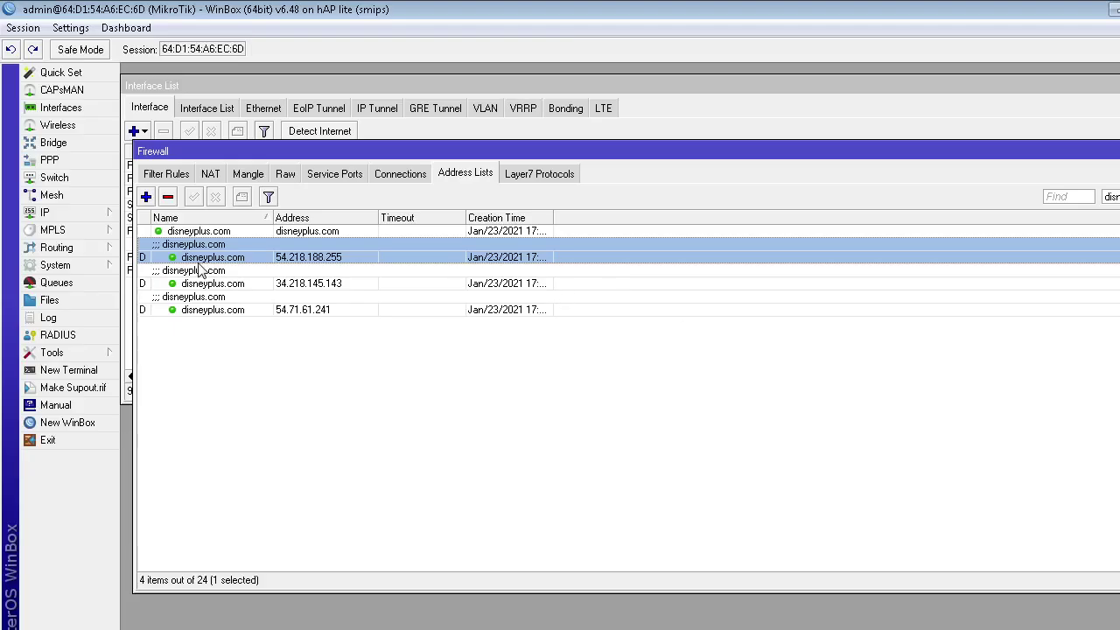
key(alt+Tab)
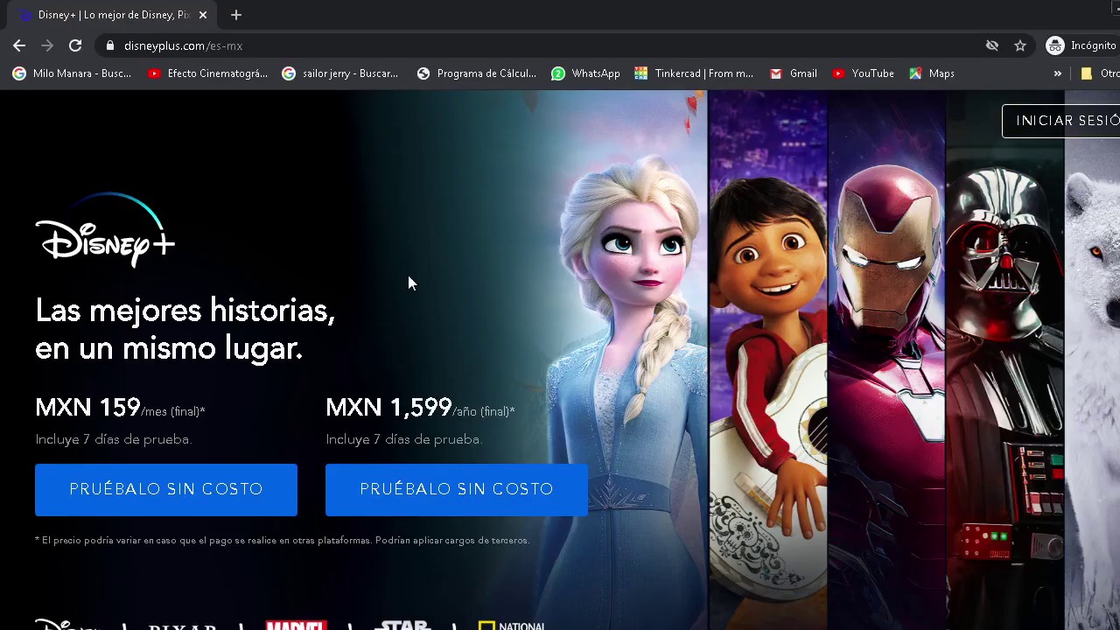
double_click(170, 44)
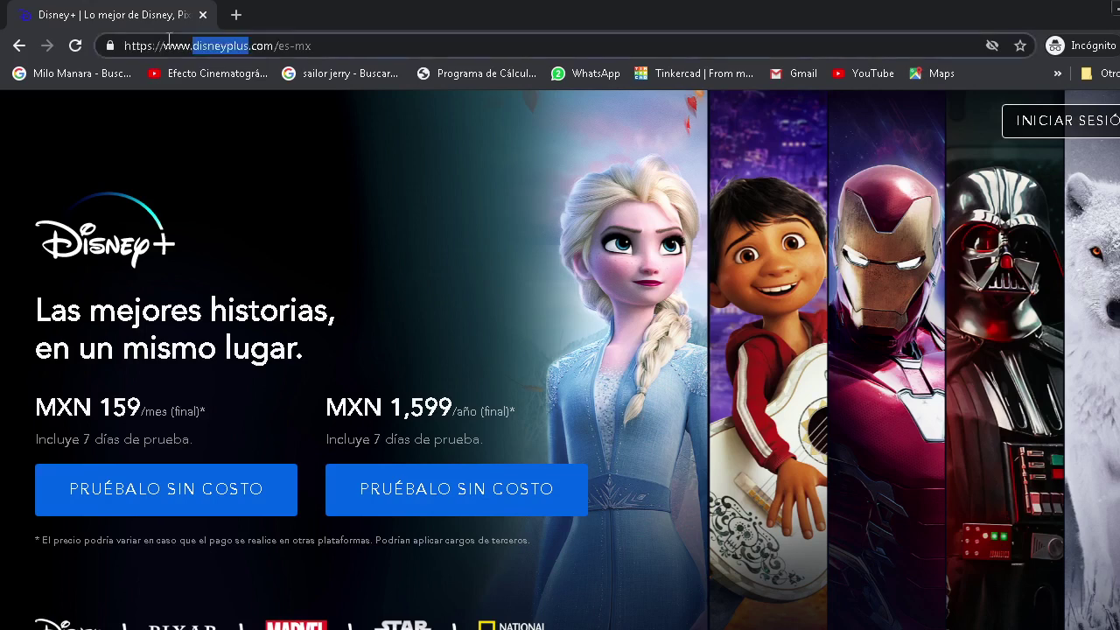
double_click(140, 46)
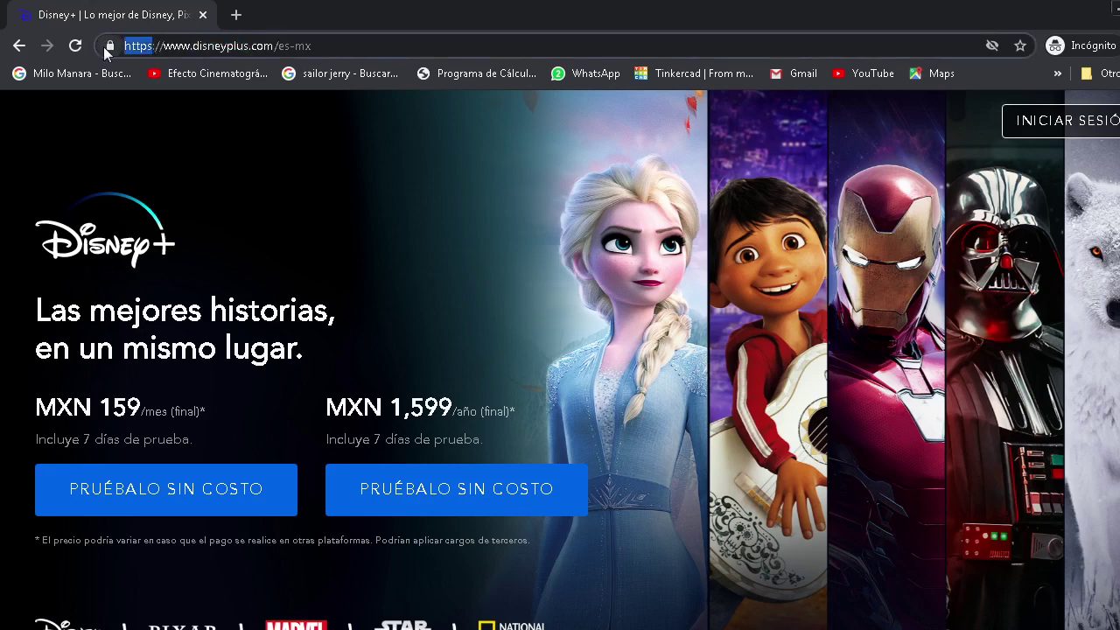
key(alt+Tab)
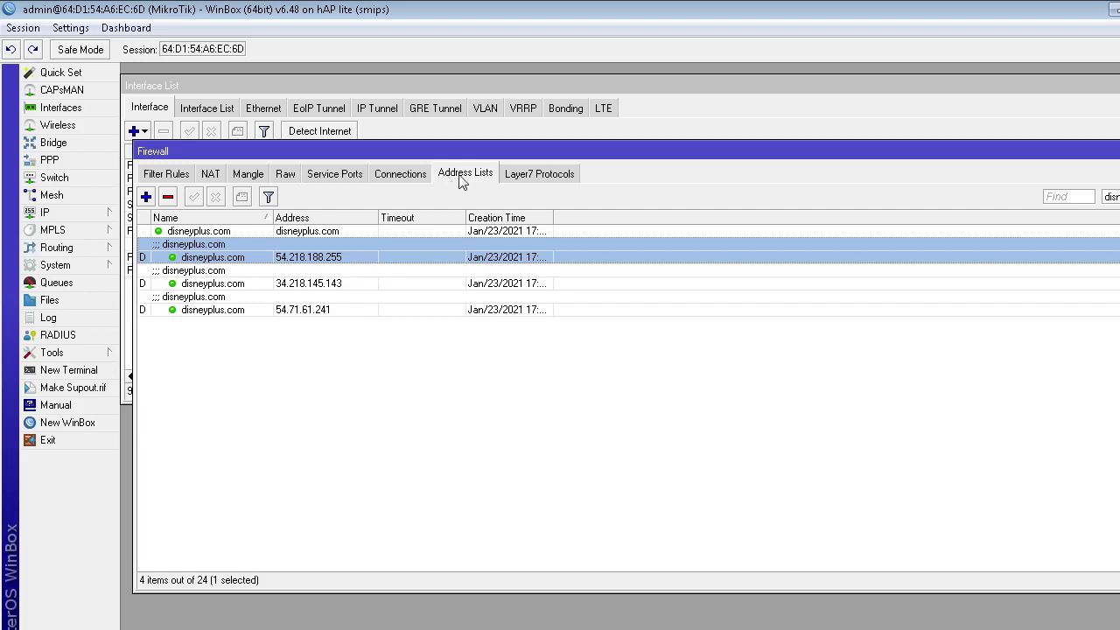
click(146, 198)
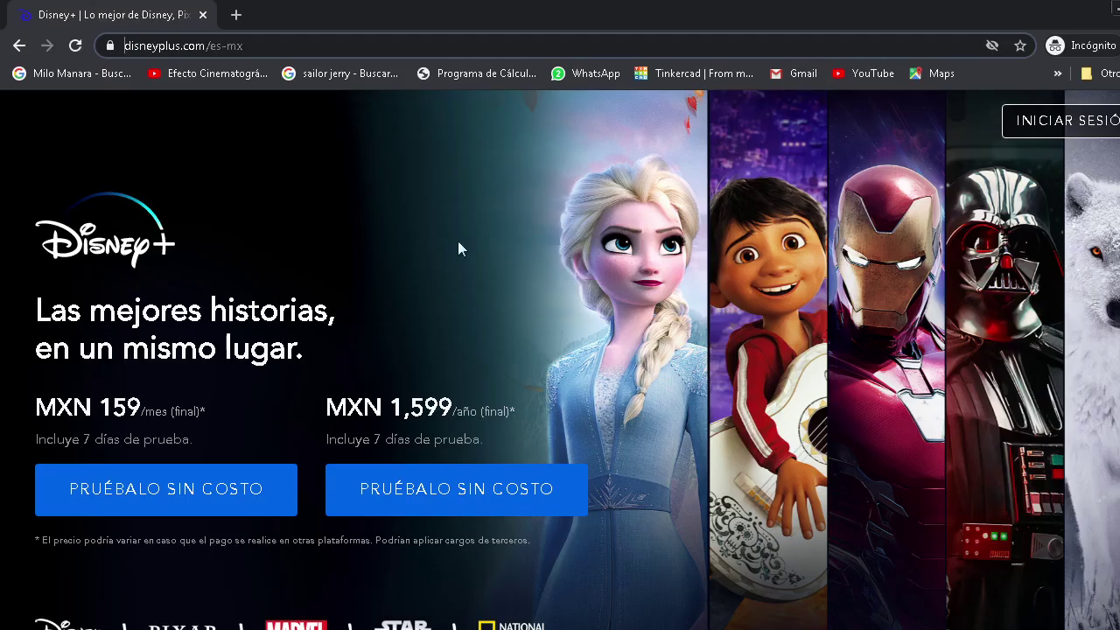
click(148, 49)
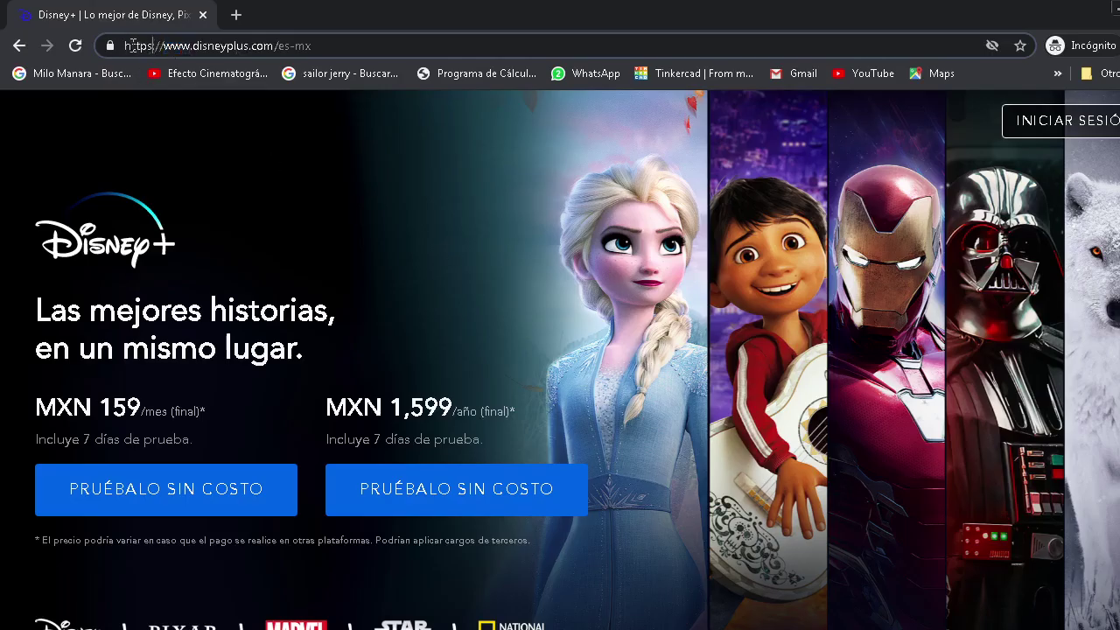
drag(125, 45, 273, 46)
right_click(258, 49)
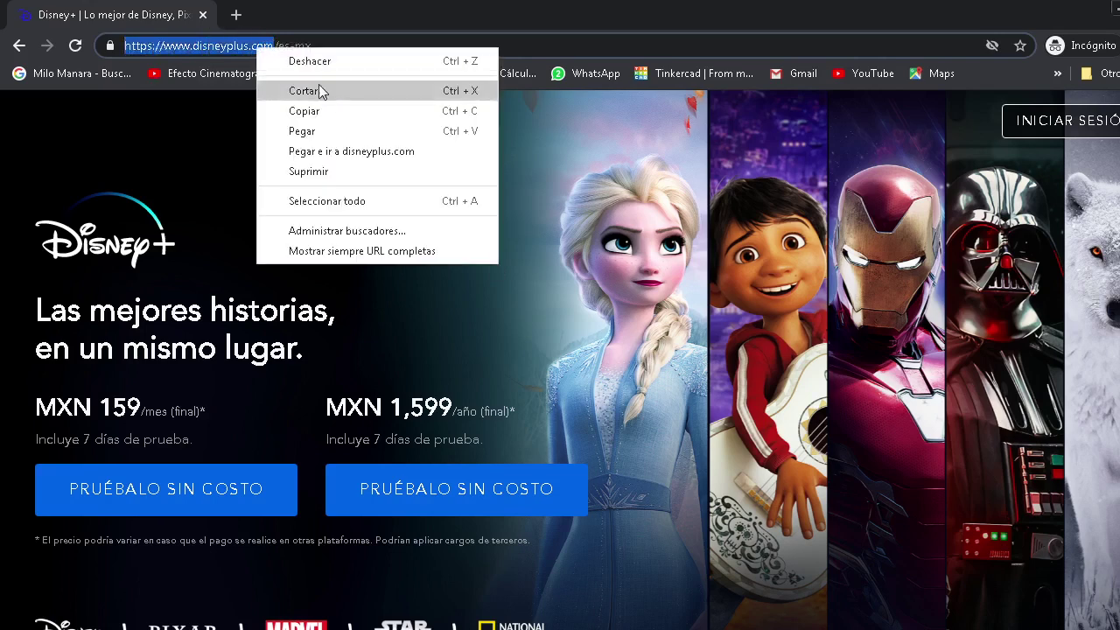
click(348, 118)
key(alt+Tab)
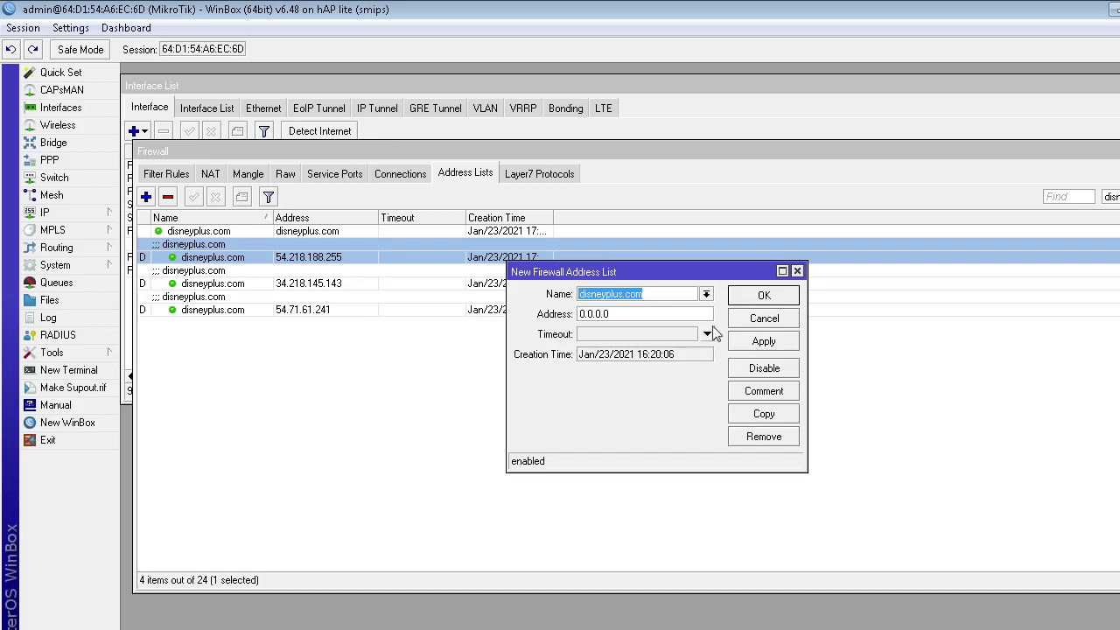
click(677, 318)
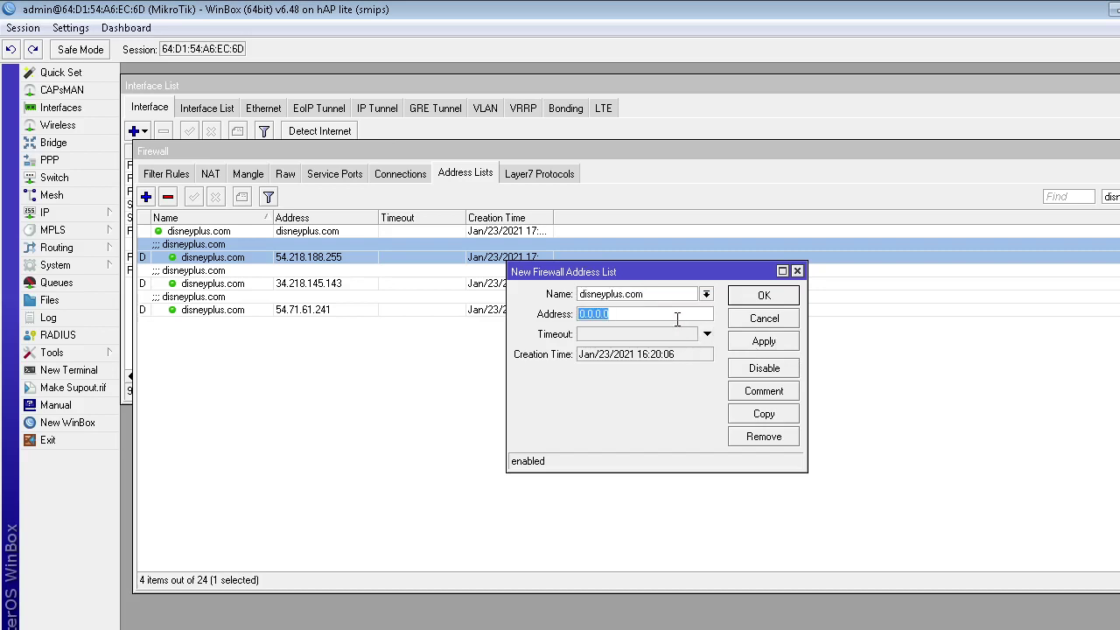
key(ctrl+v)
click(781, 345)
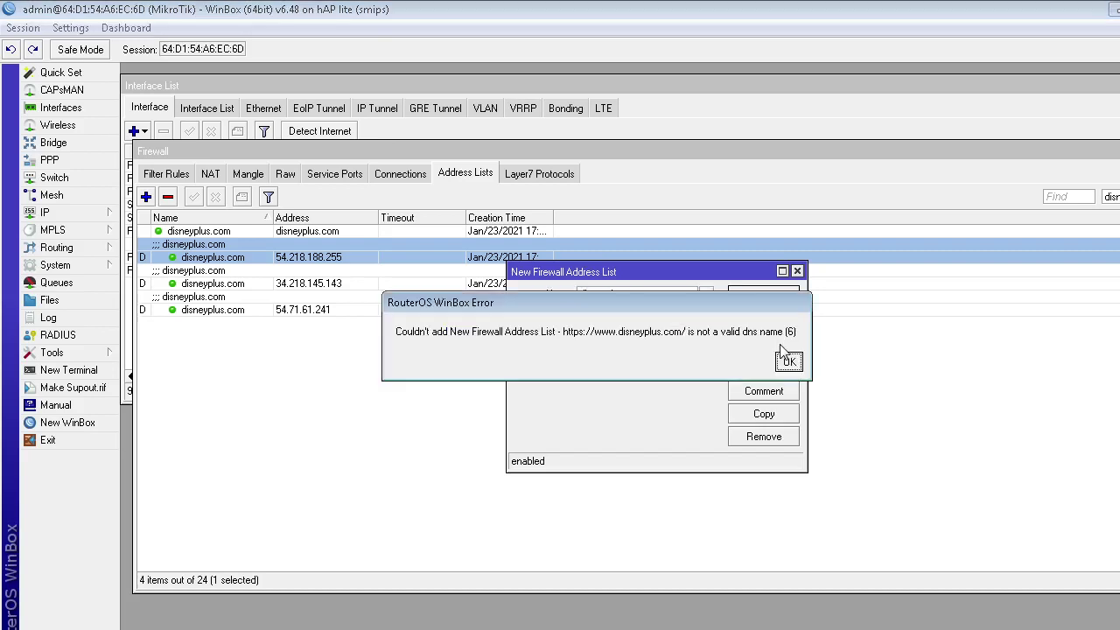
click(788, 362)
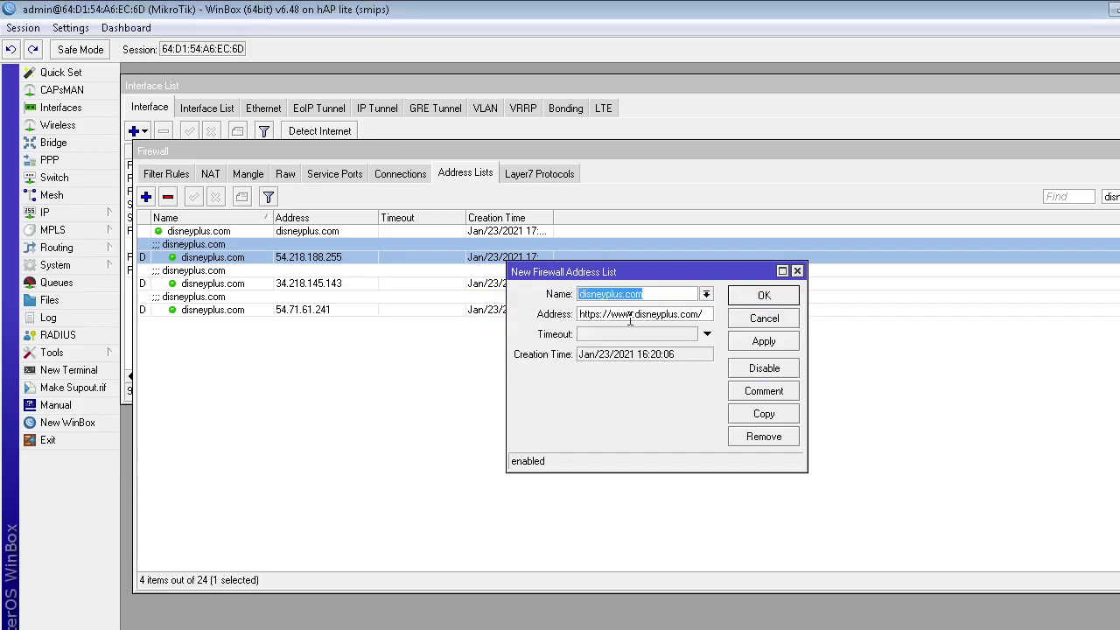
Trim the new entry's address to disneyplus.com and try to apply it again
drag(636, 316, 516, 347)
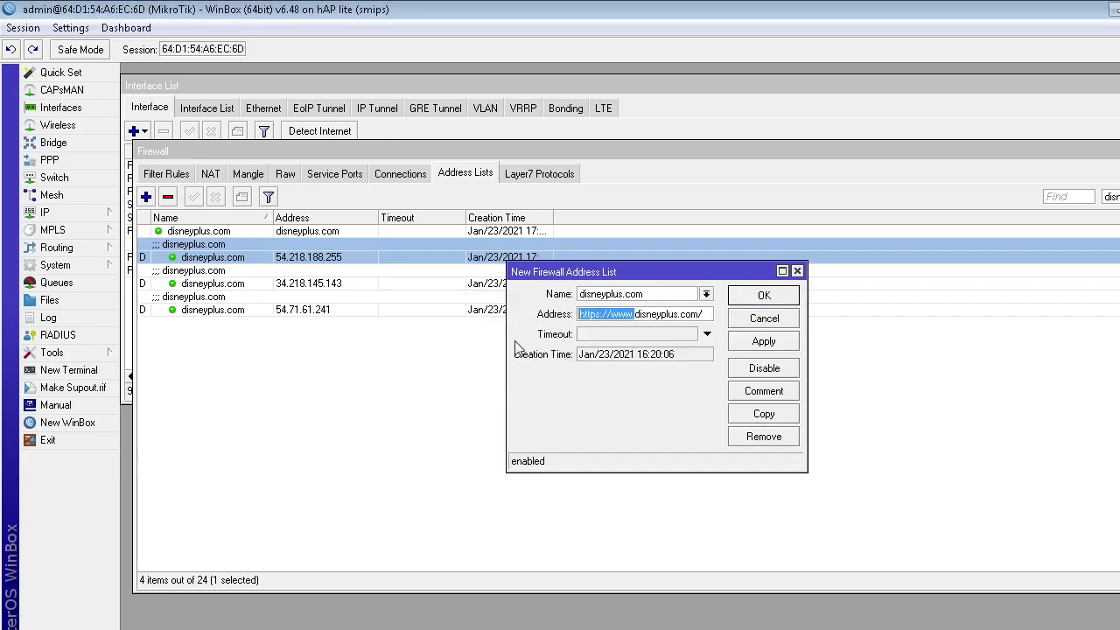
key(BackSpace)
click(672, 315)
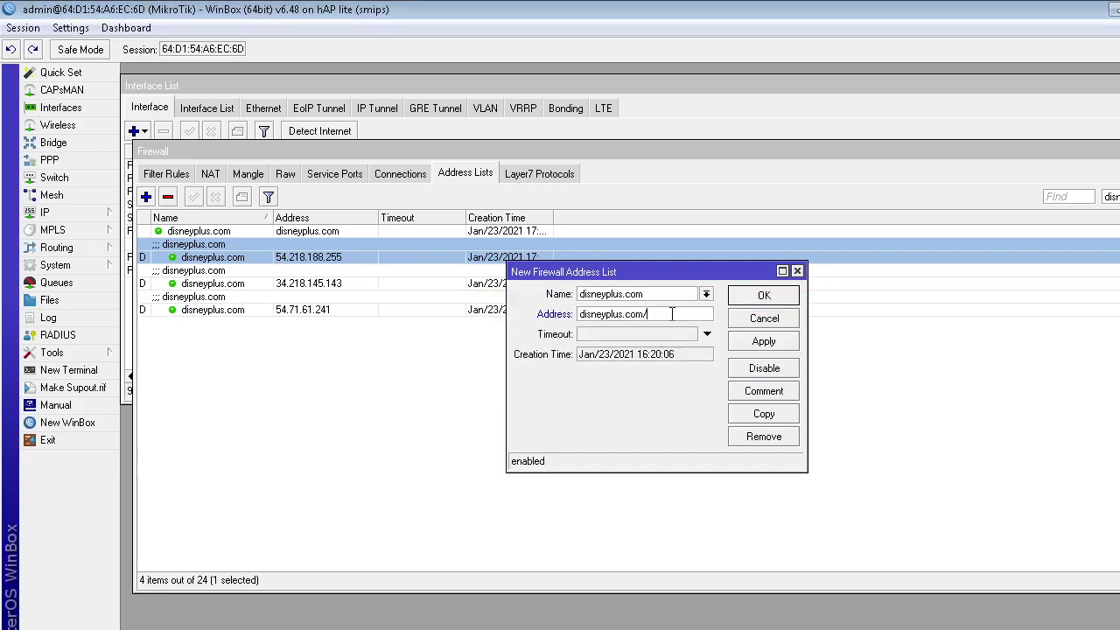
key(BackSpace)
click(763, 342)
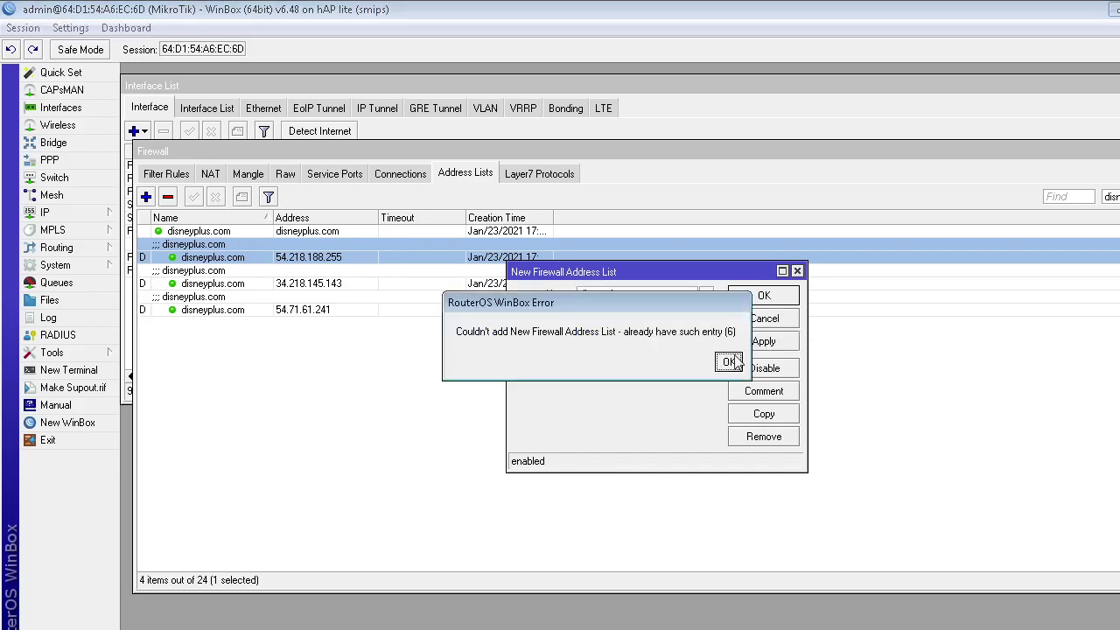
Discard the new disneyplus.com address list entry and clear the selection in the firewall address lists
click(729, 362)
key(Escape)
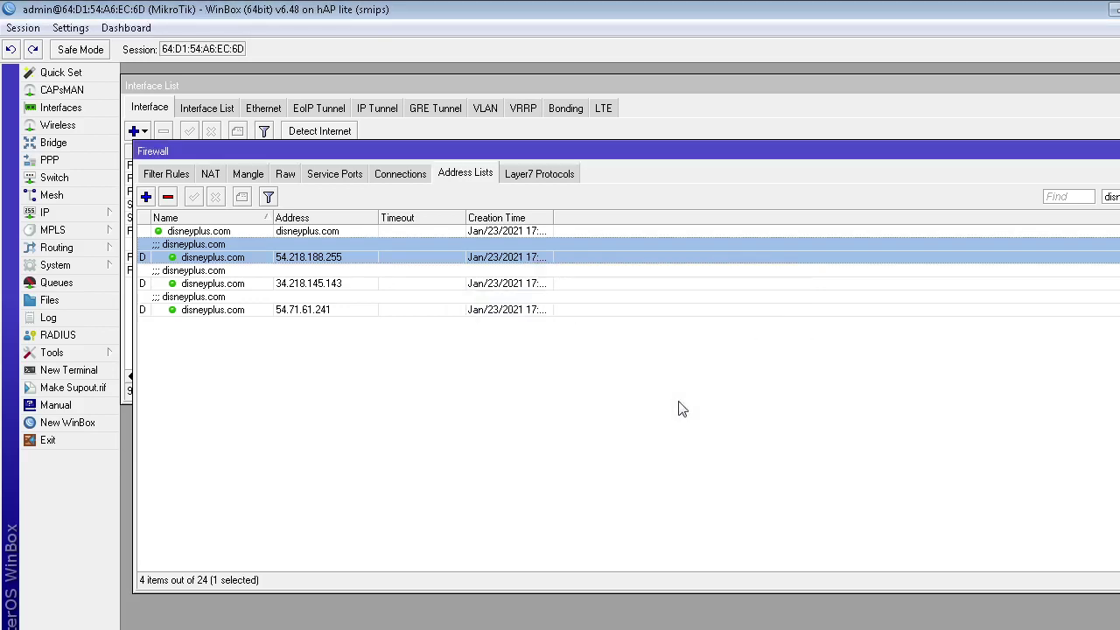
click(383, 372)
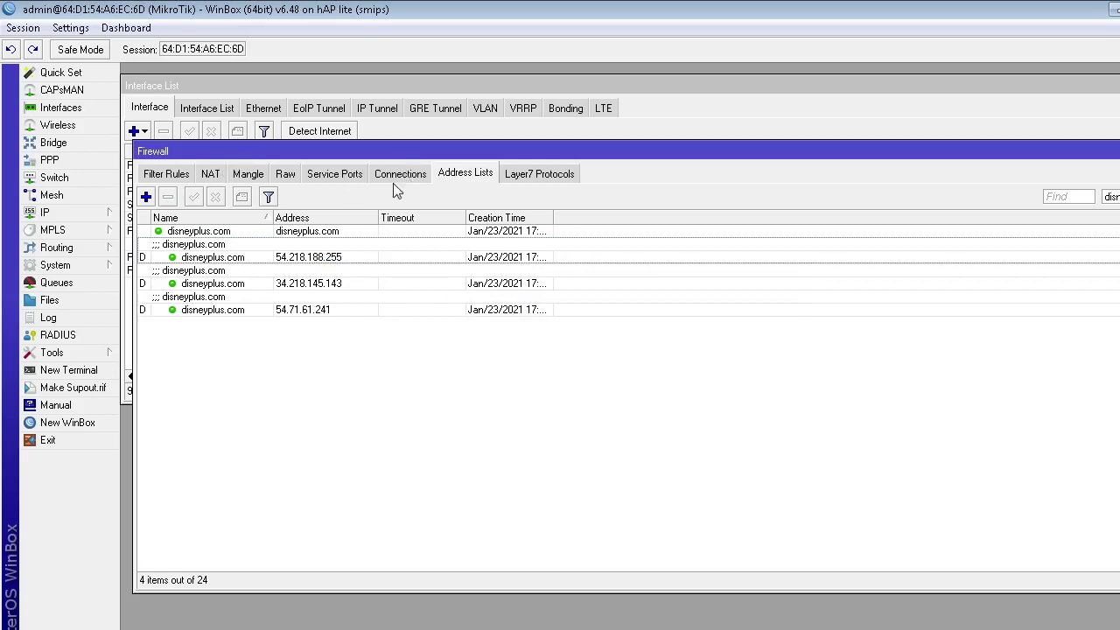
Set the "bloquear pagina X ip list" filter rule's protocol to 6 (tcp) and Any. Port to 43, and apply it
click(214, 175)
click(179, 182)
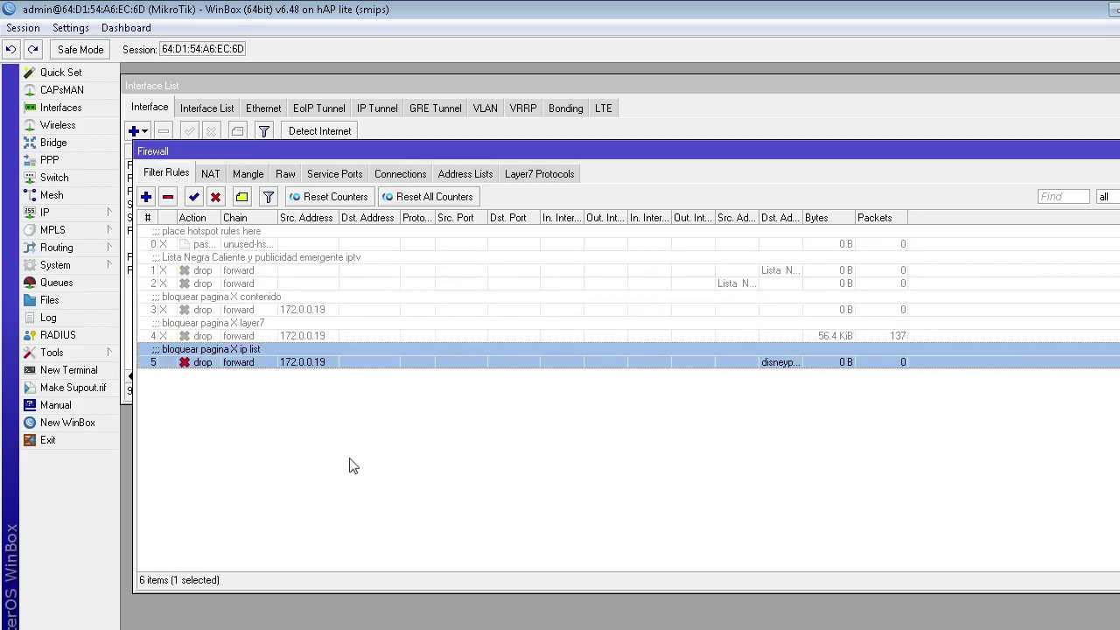
double_click(315, 362)
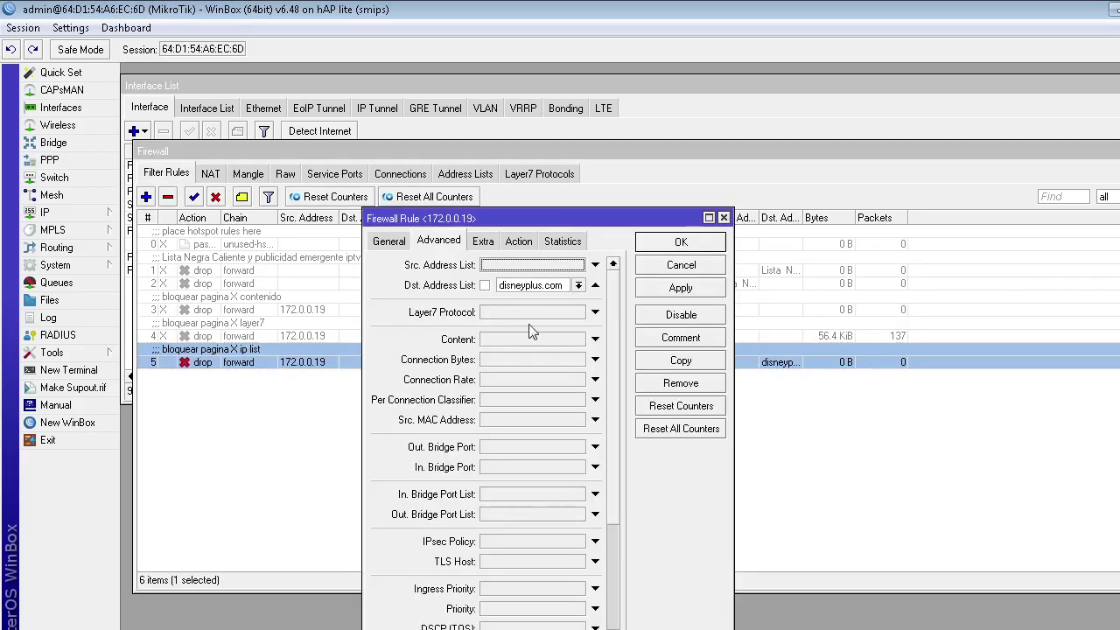
click(388, 240)
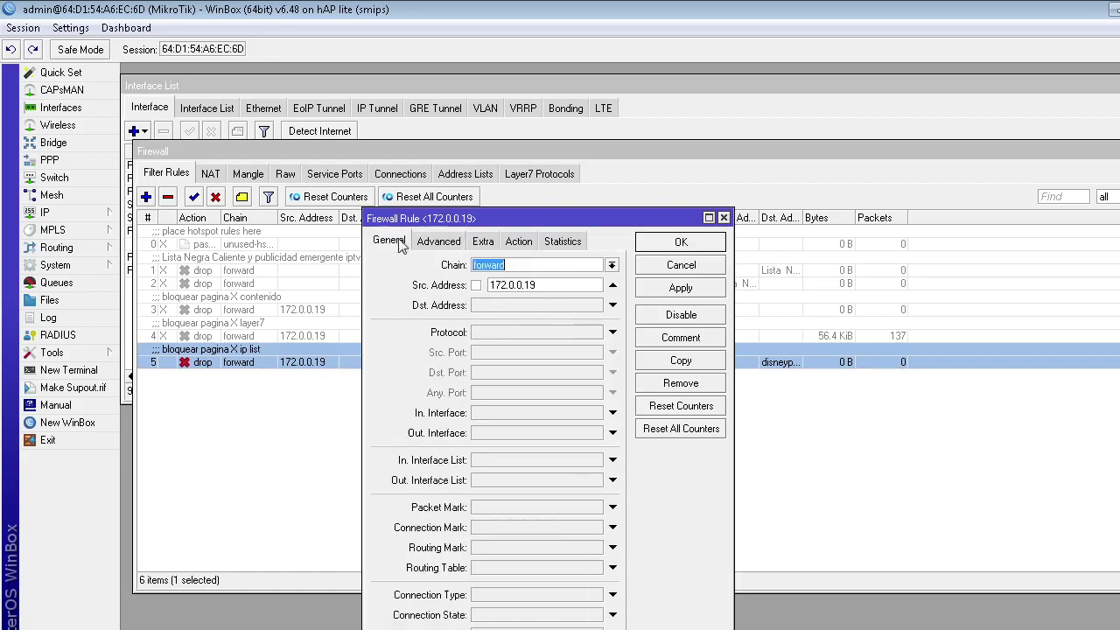
click(531, 265)
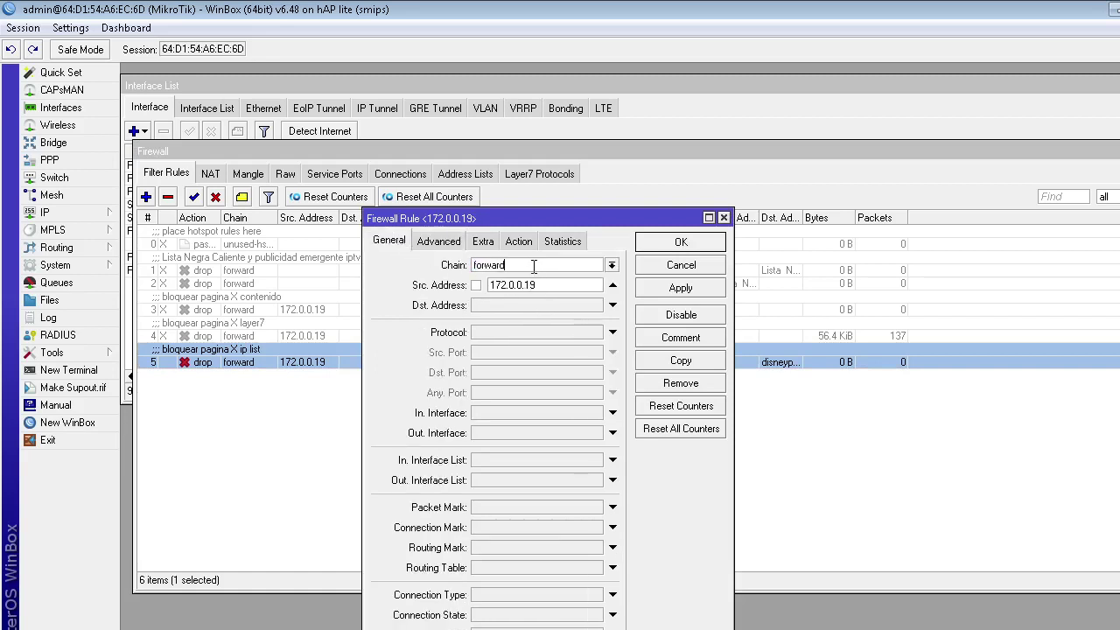
double_click(591, 289)
click(614, 332)
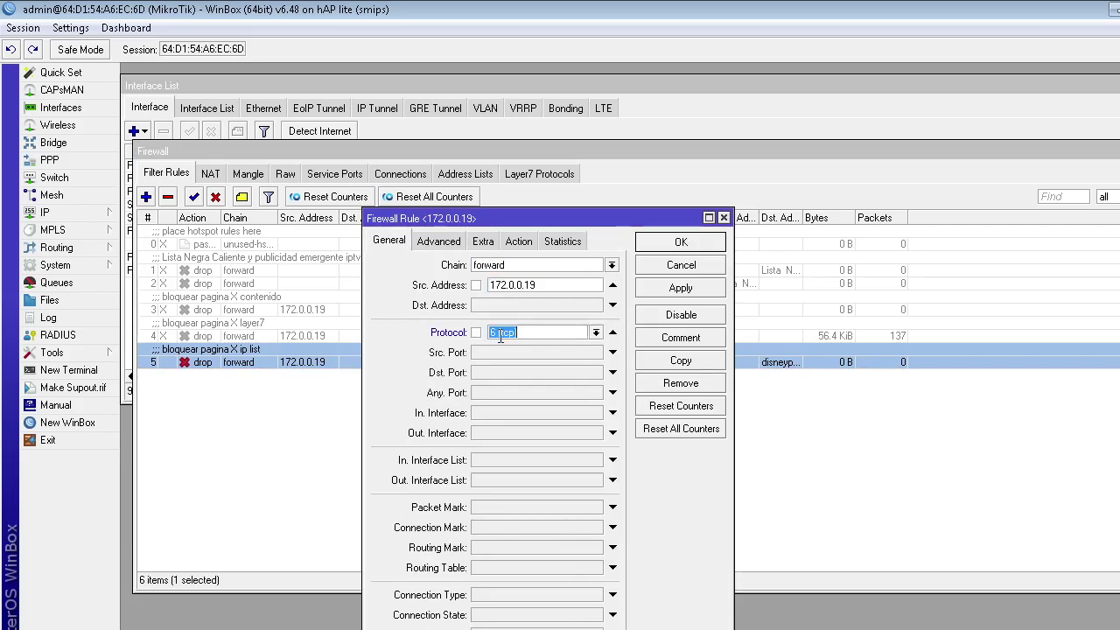
click(544, 332)
click(546, 375)
click(544, 393)
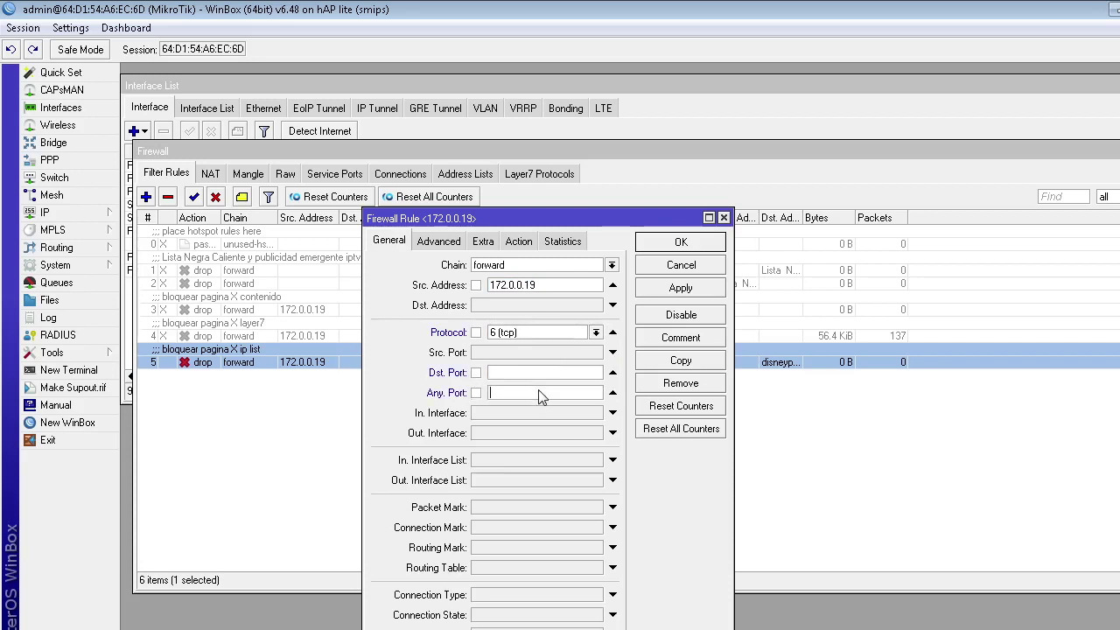
click(613, 373)
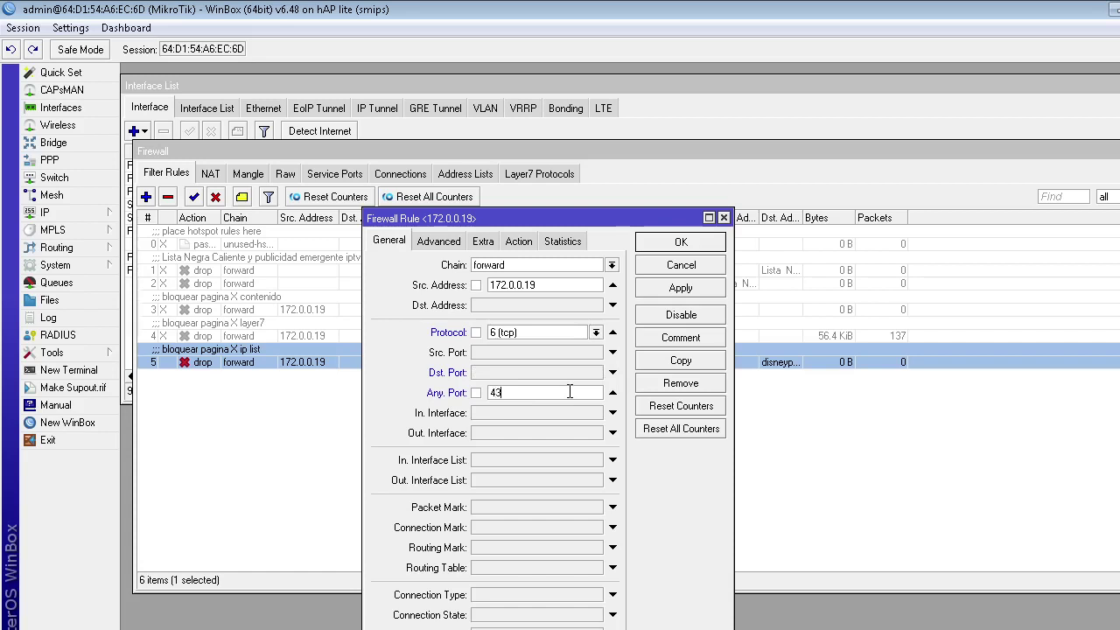
click(671, 290)
Review the ip list rule's action and disneyplus.com destination address list, and close the rule
click(523, 242)
click(450, 243)
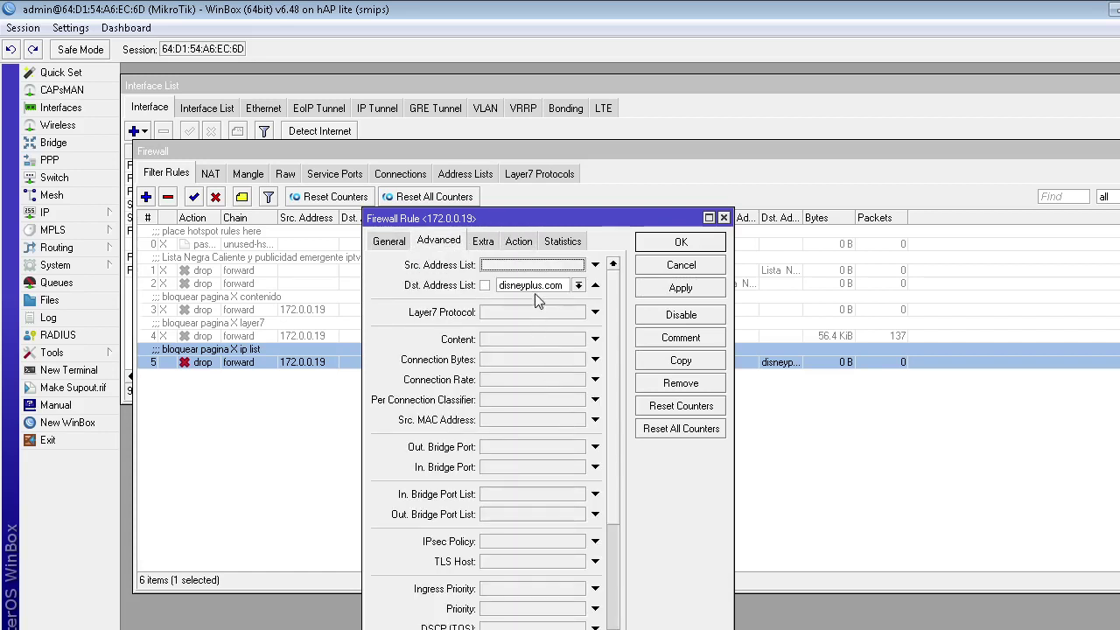
click(502, 289)
click(681, 291)
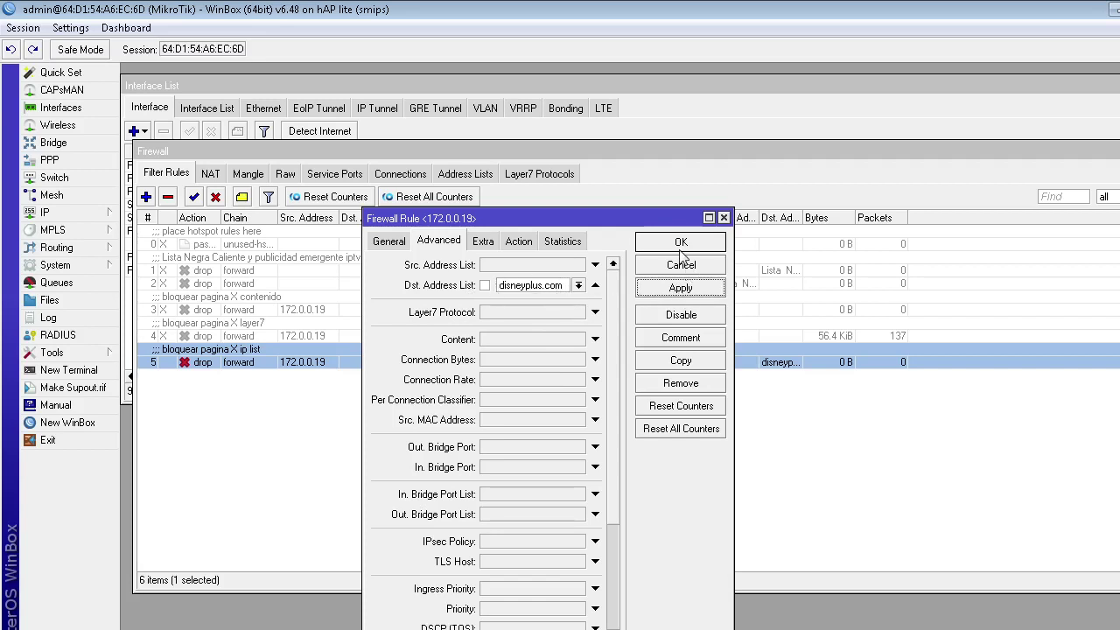
click(682, 266)
drag(267, 313, 306, 376)
key(alt+Tab)
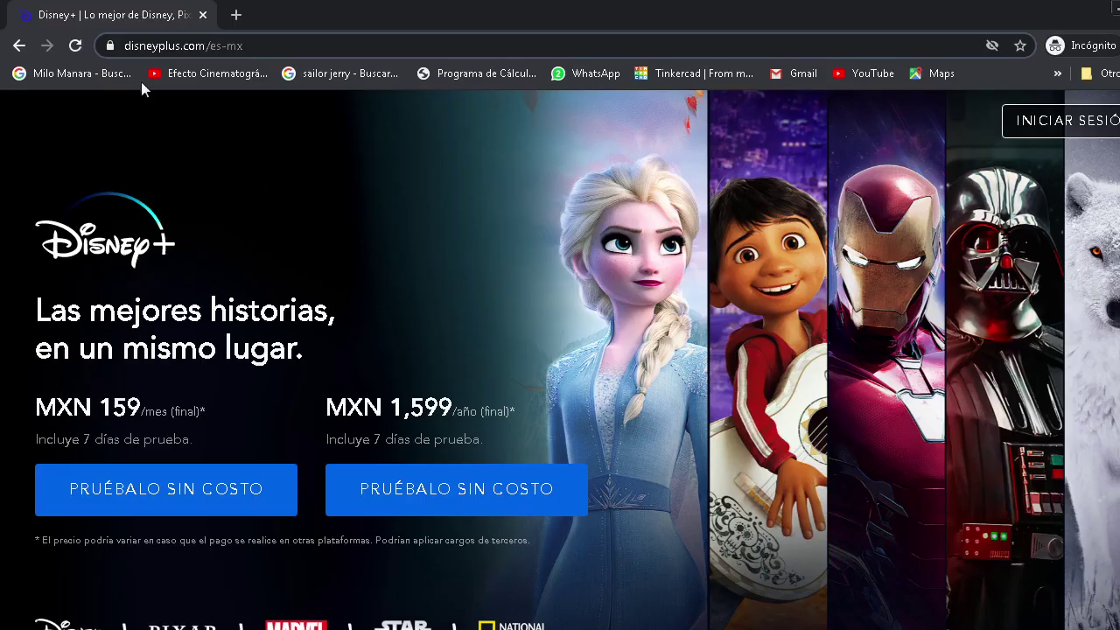
click(312, 48)
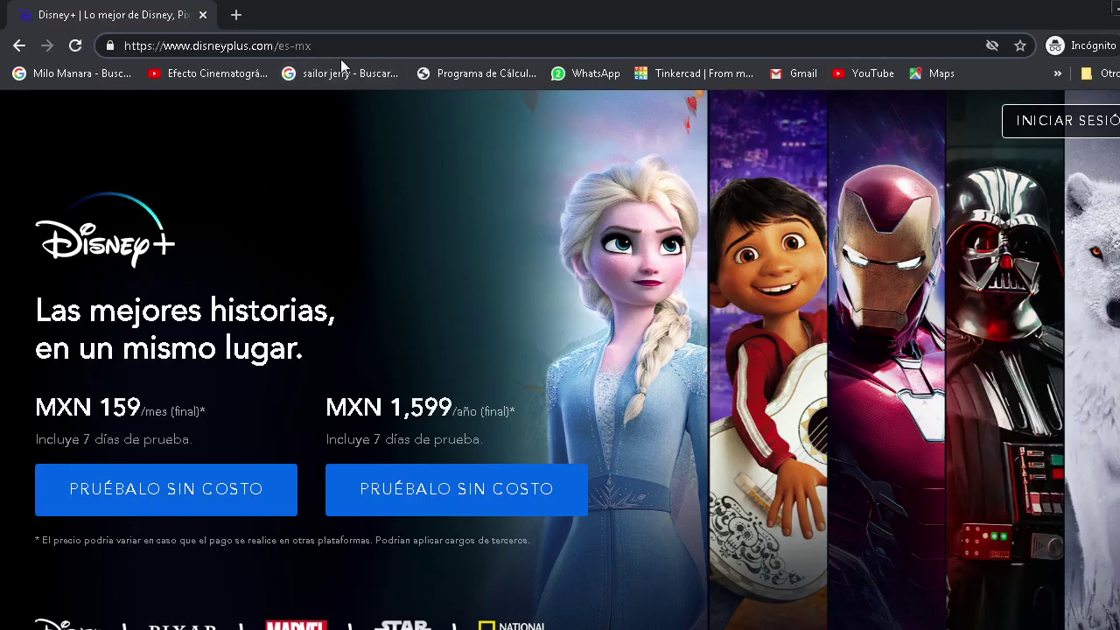
key(Return)
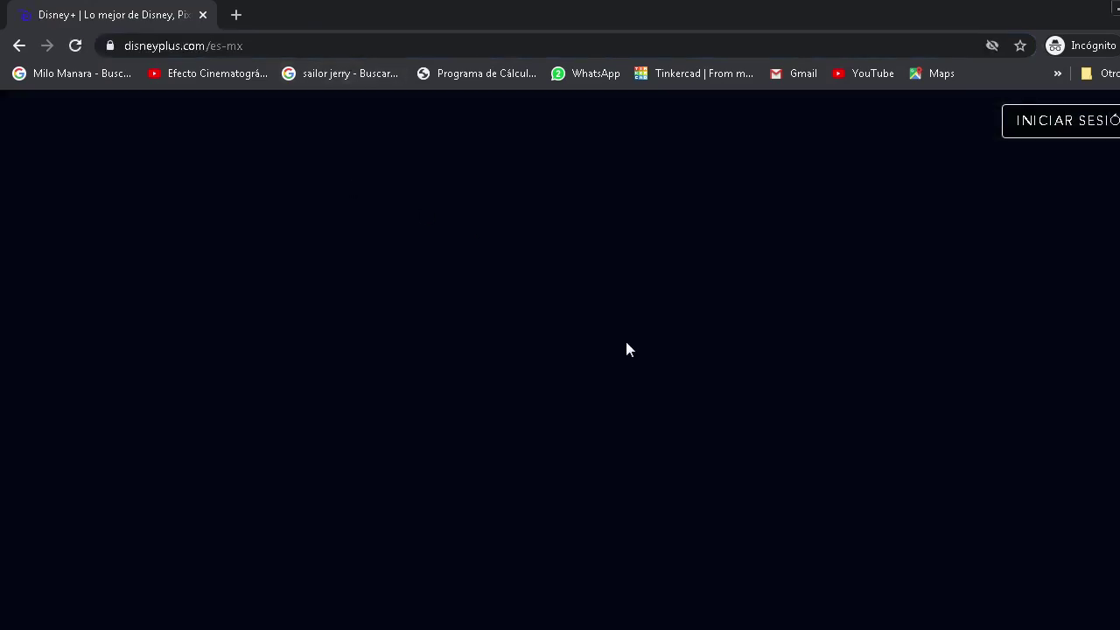
Return to WinBox and check the ip list rule's destination address list against the disneyplus.com entries in the address lists
key(alt+Tab)
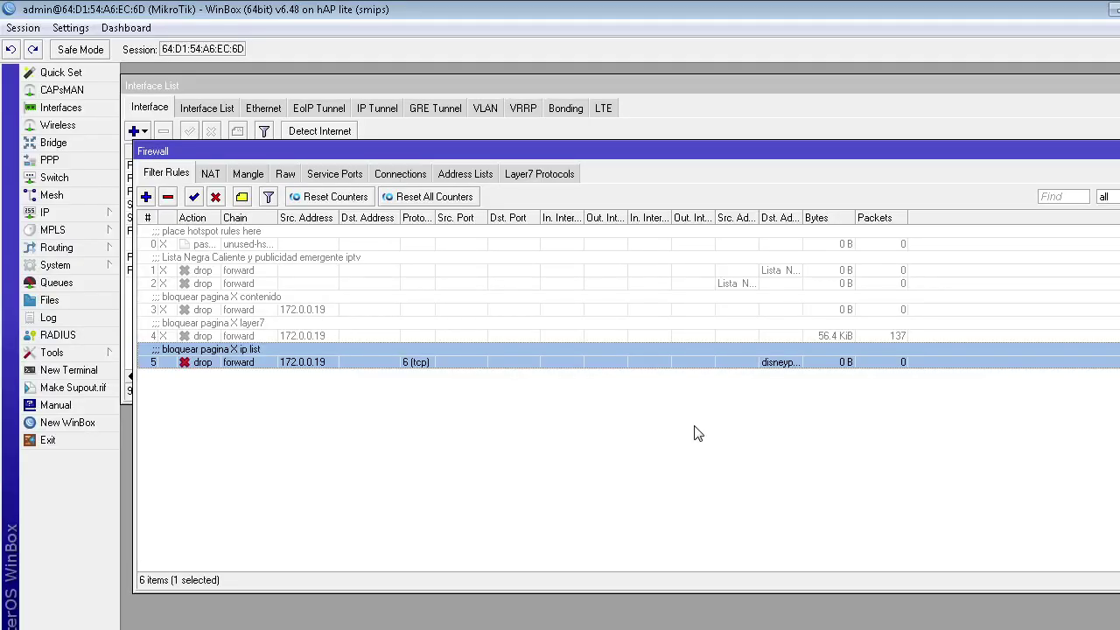
double_click(321, 369)
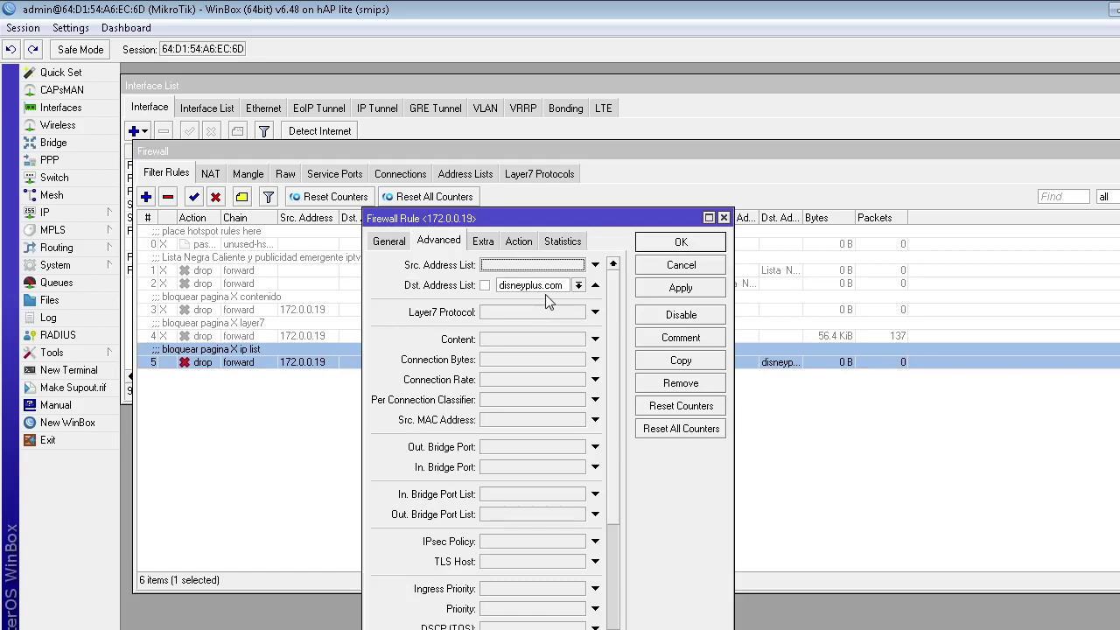
click(547, 286)
click(492, 174)
click(481, 174)
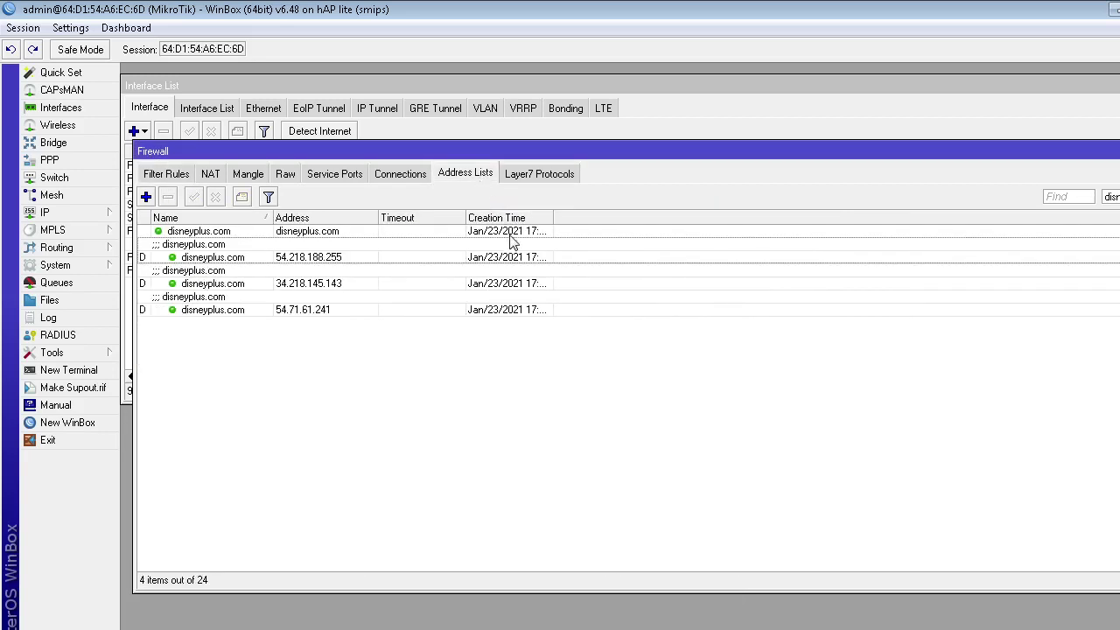
Filter the address lists to Lista Negra and examine its domains and their resolved IP addresses
click(1109, 196)
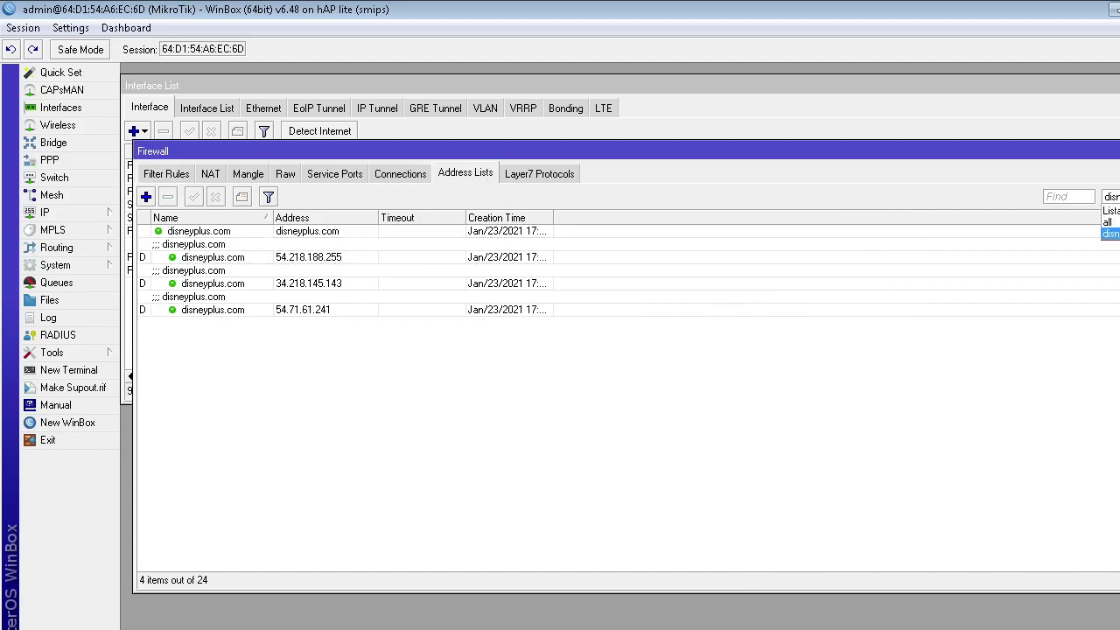
click(1109, 219)
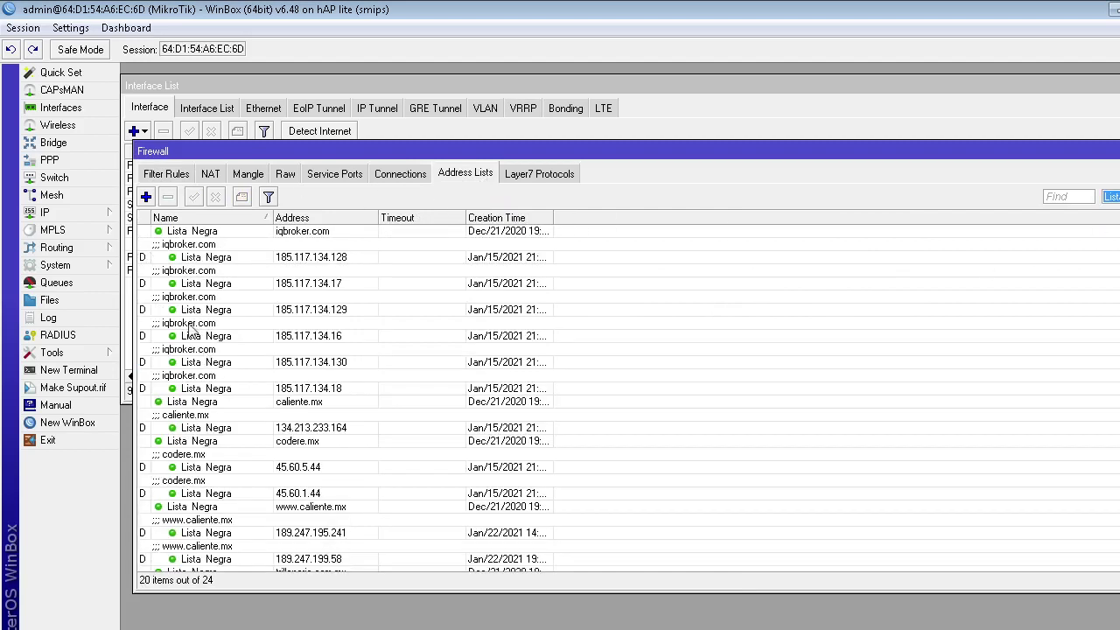
click(298, 236)
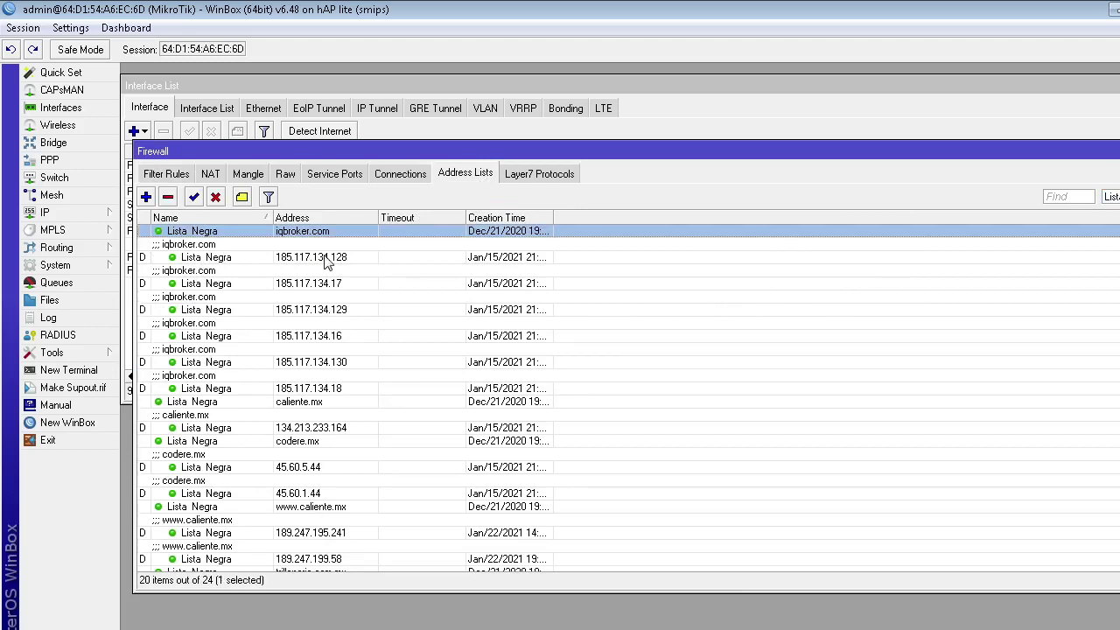
click(324, 261)
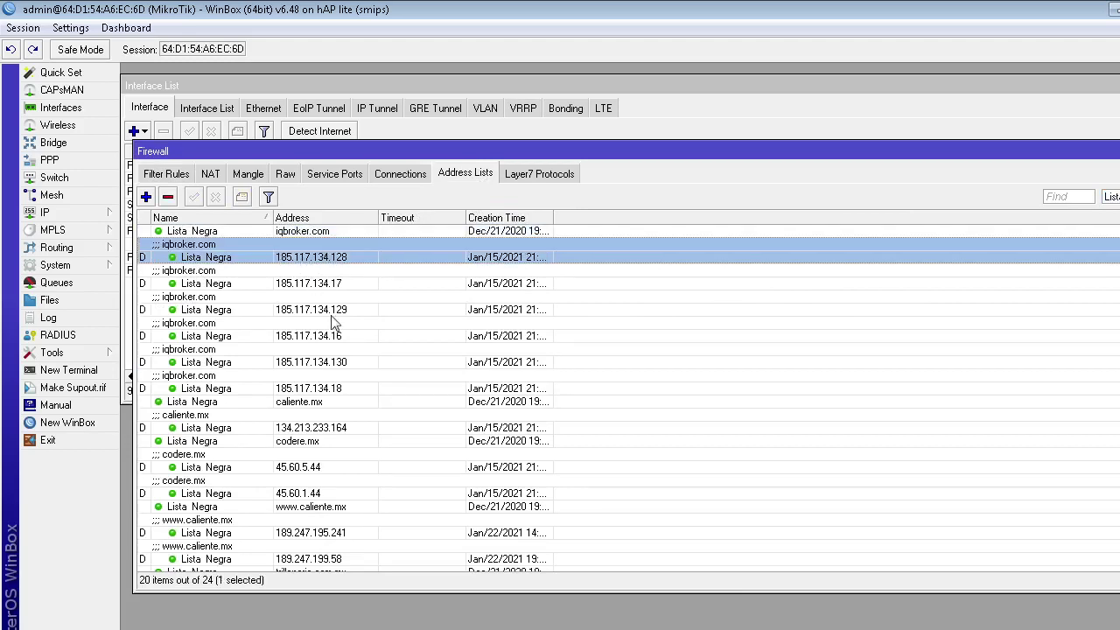
scroll(304, 404, down, 2)
click(251, 374)
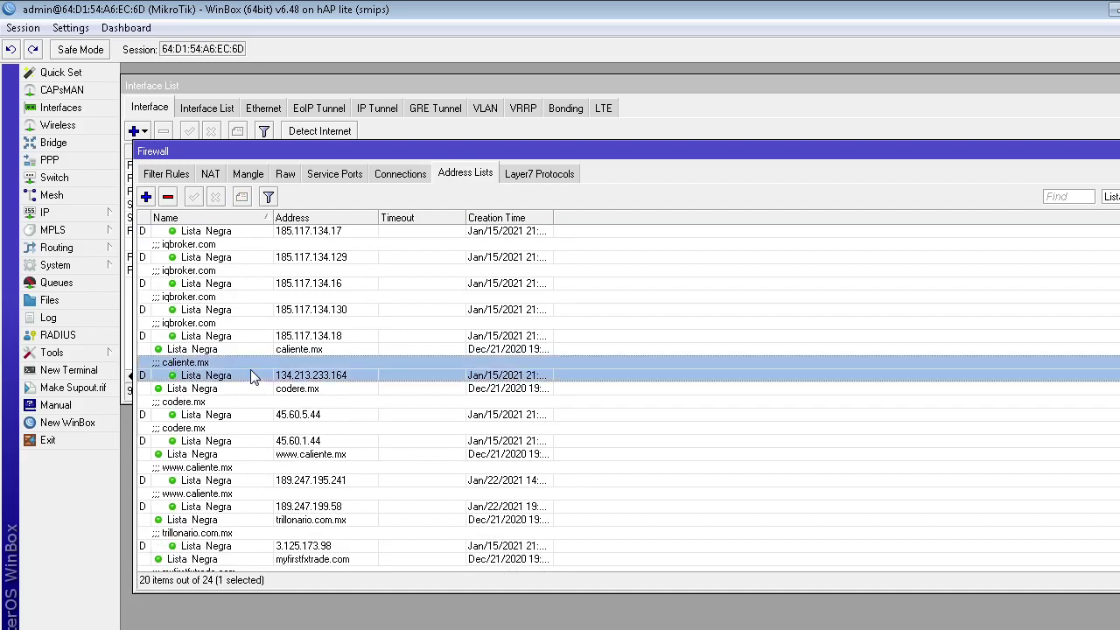
click(315, 393)
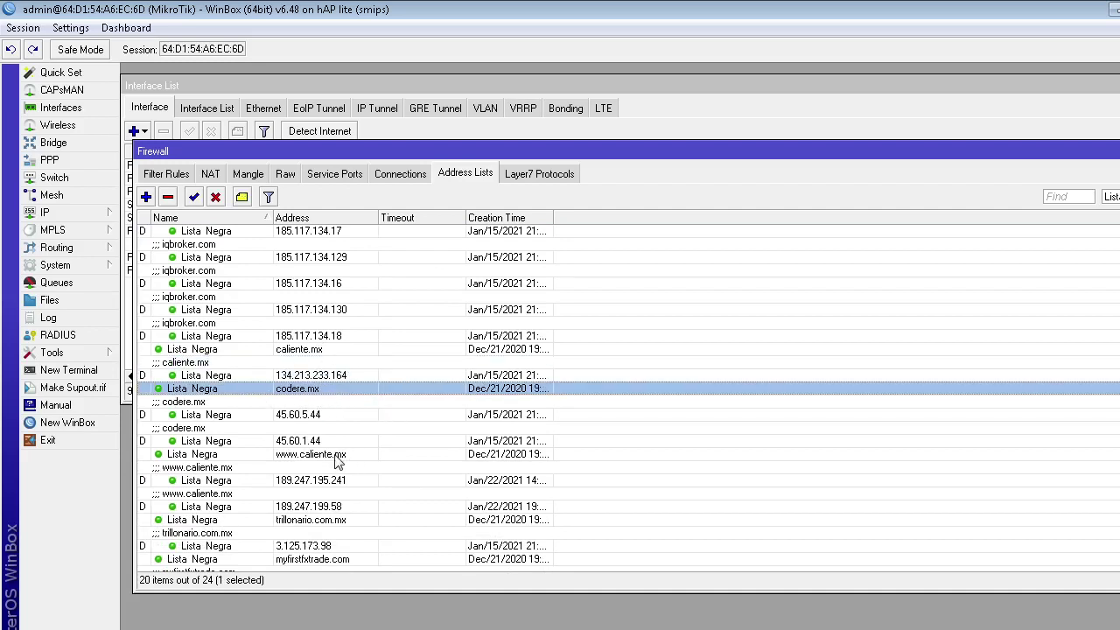
click(332, 536)
click(328, 521)
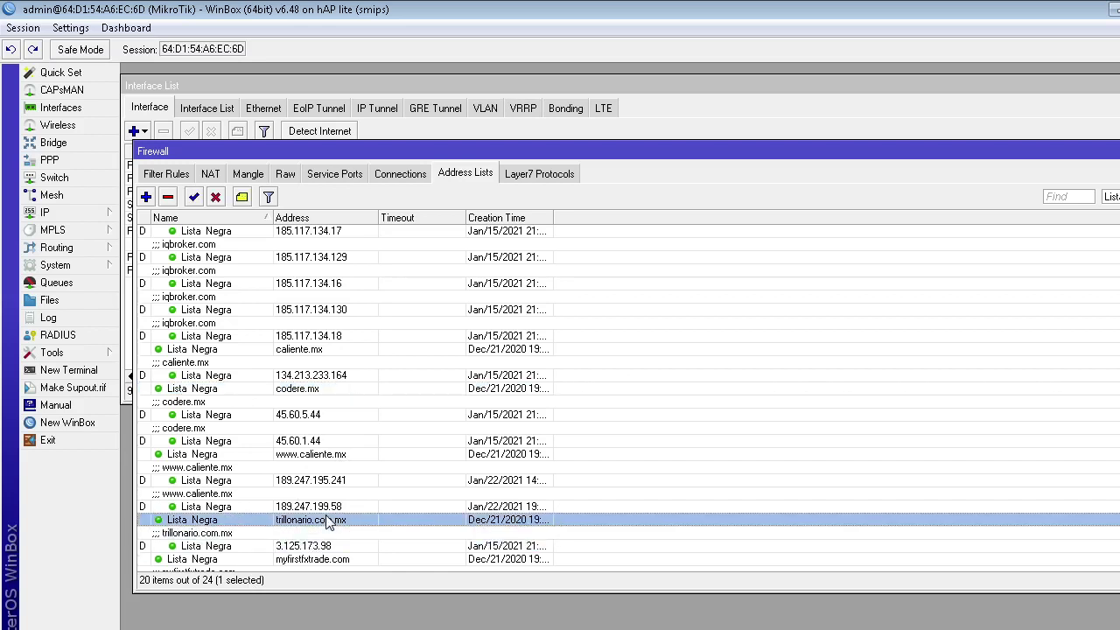
scroll(322, 523, down, 2)
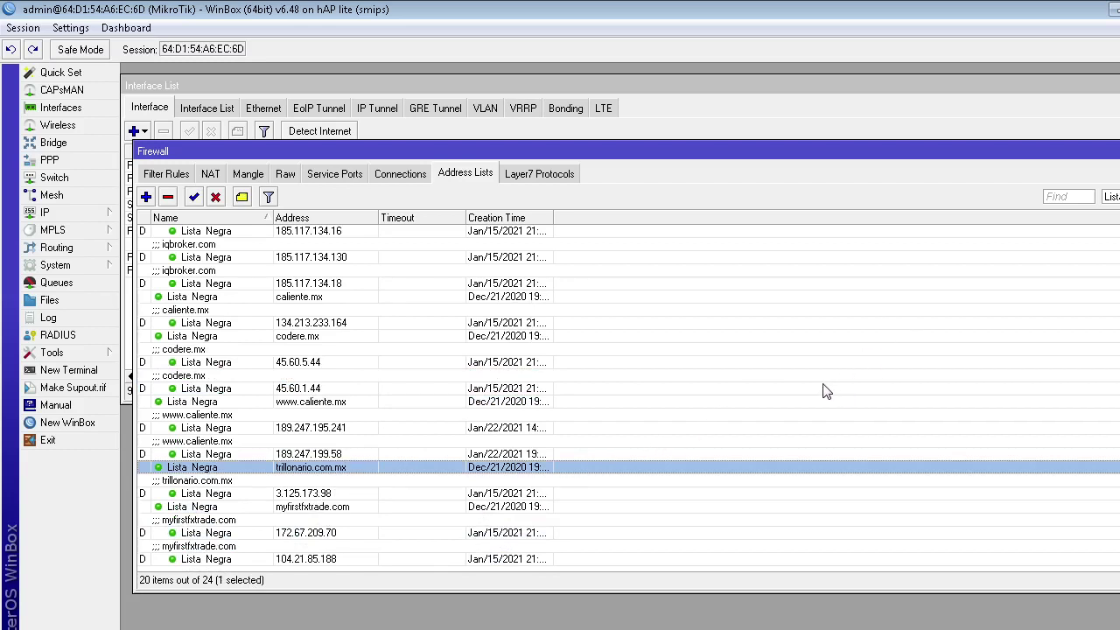
click(274, 326)
click(294, 388)
click(313, 451)
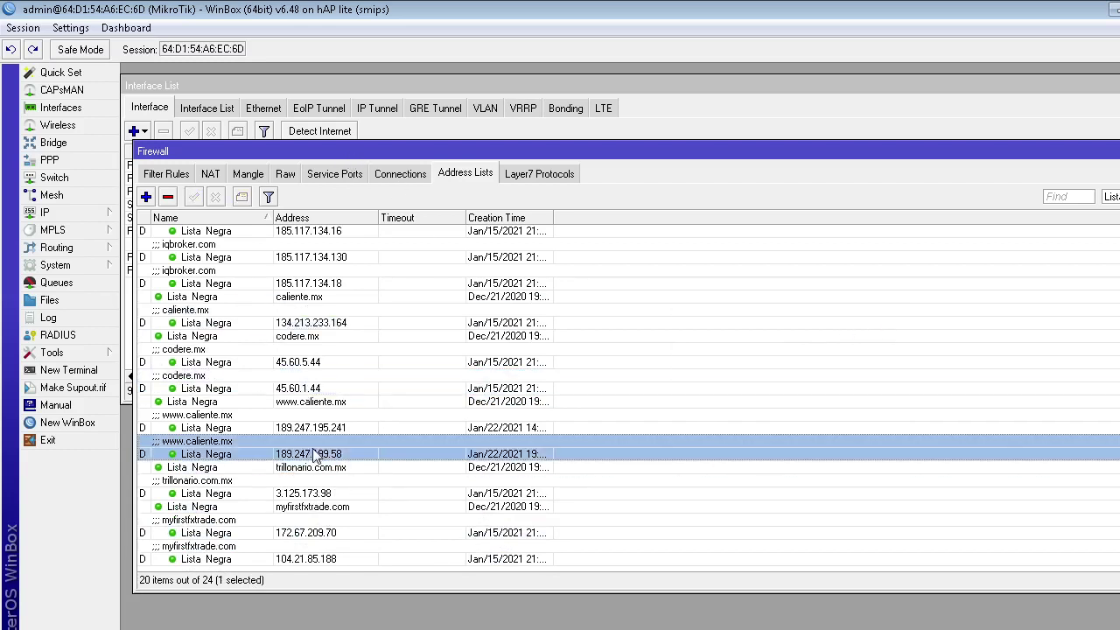
click(338, 519)
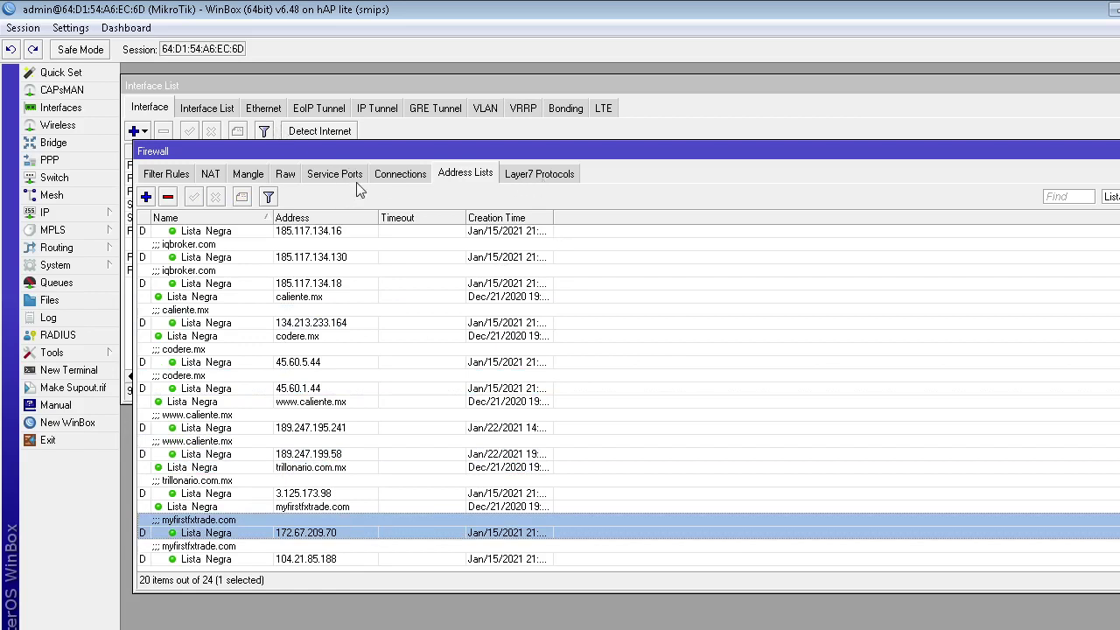
Examine the active firewall connections' destination addresses and connection marks, widening the mark column, and return to the address lists
click(398, 174)
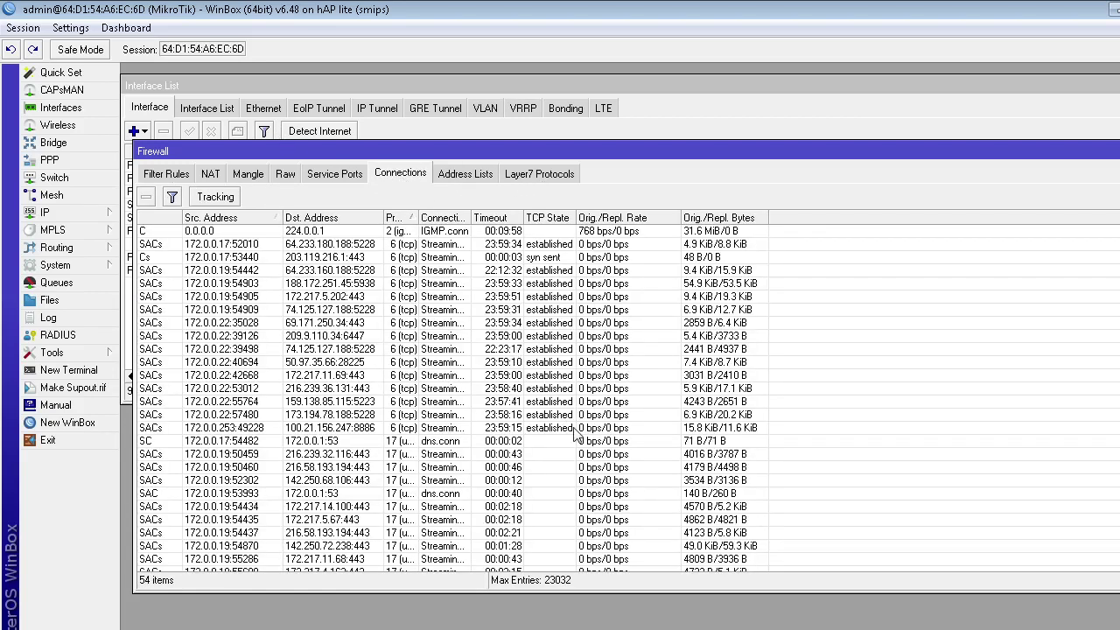
double_click(473, 217)
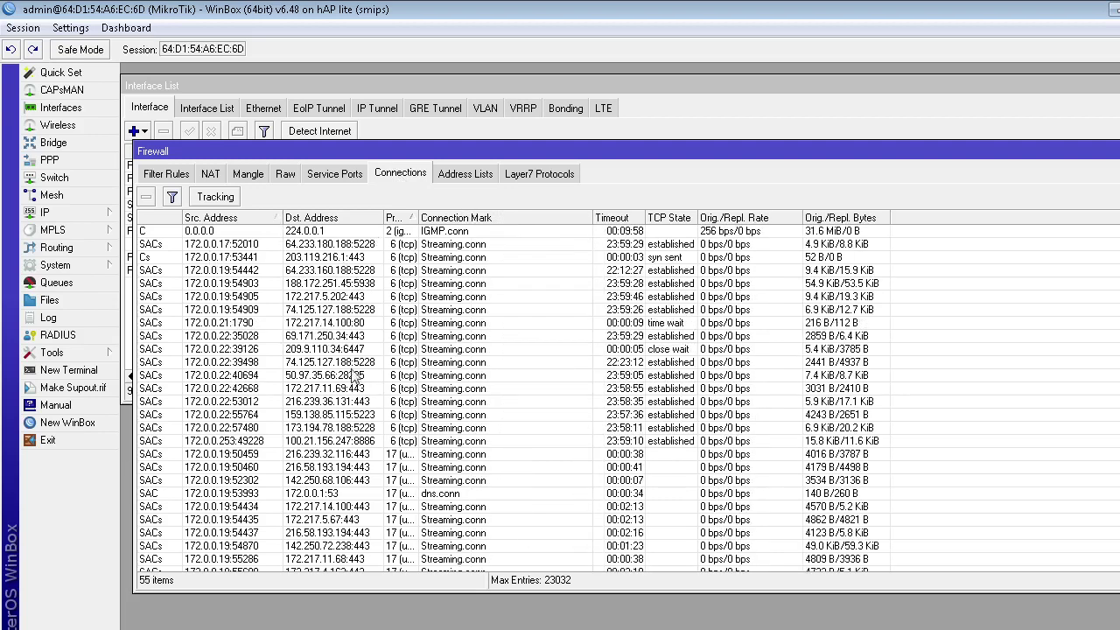
click(369, 257)
click(357, 283)
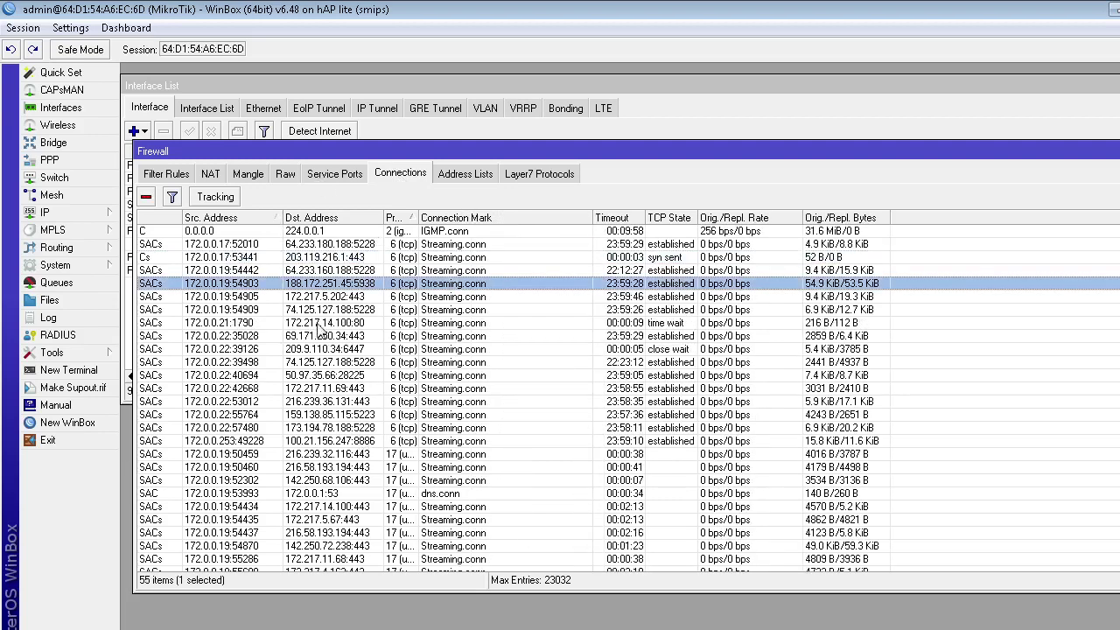
click(456, 174)
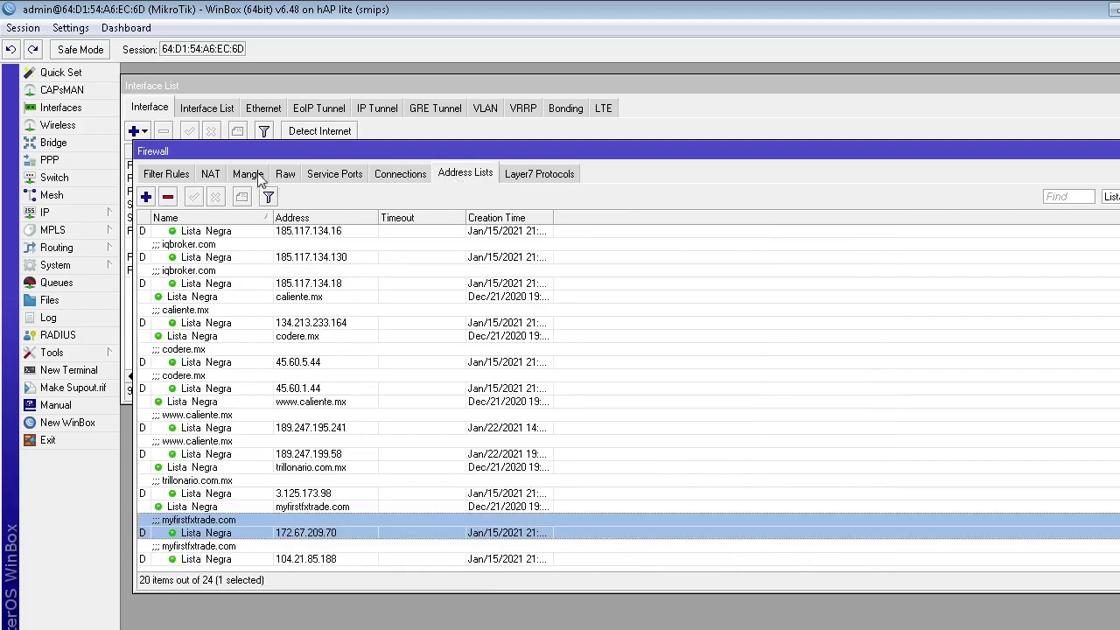
Enable the "bloquear pagina X layer7" and "bloquear pagina X contenido" filter rules
click(173, 178)
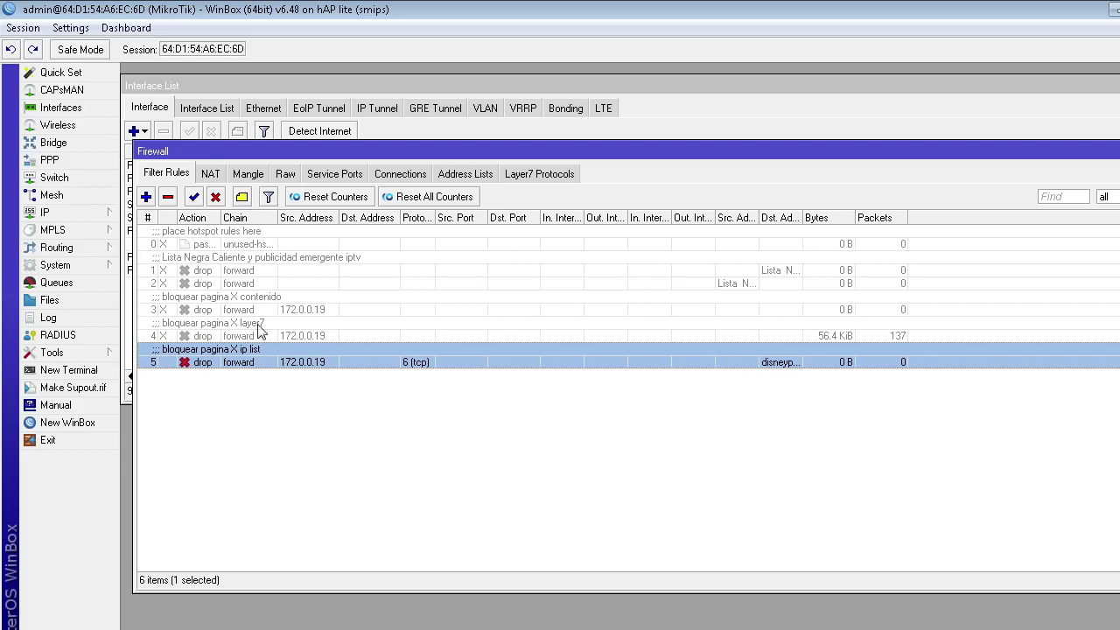
click(258, 330)
click(194, 196)
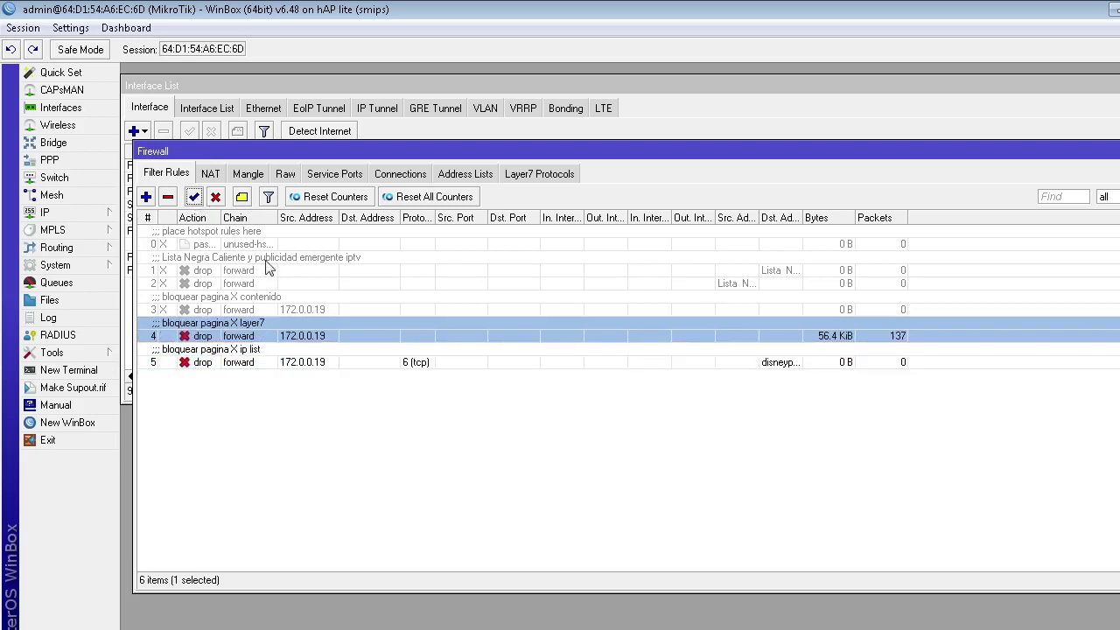
click(280, 312)
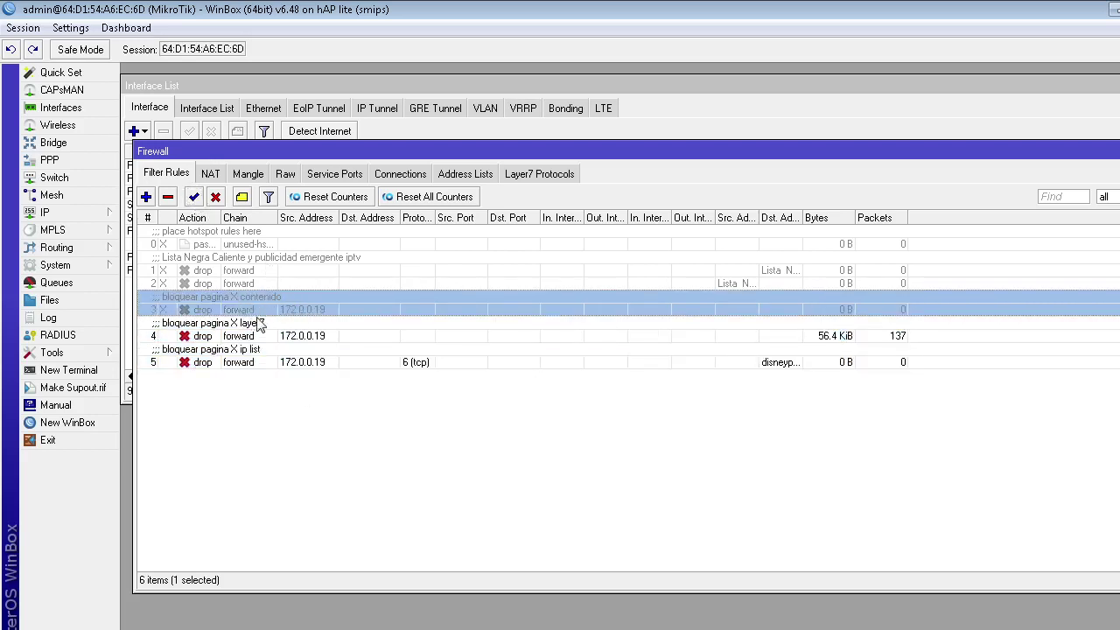
click(193, 197)
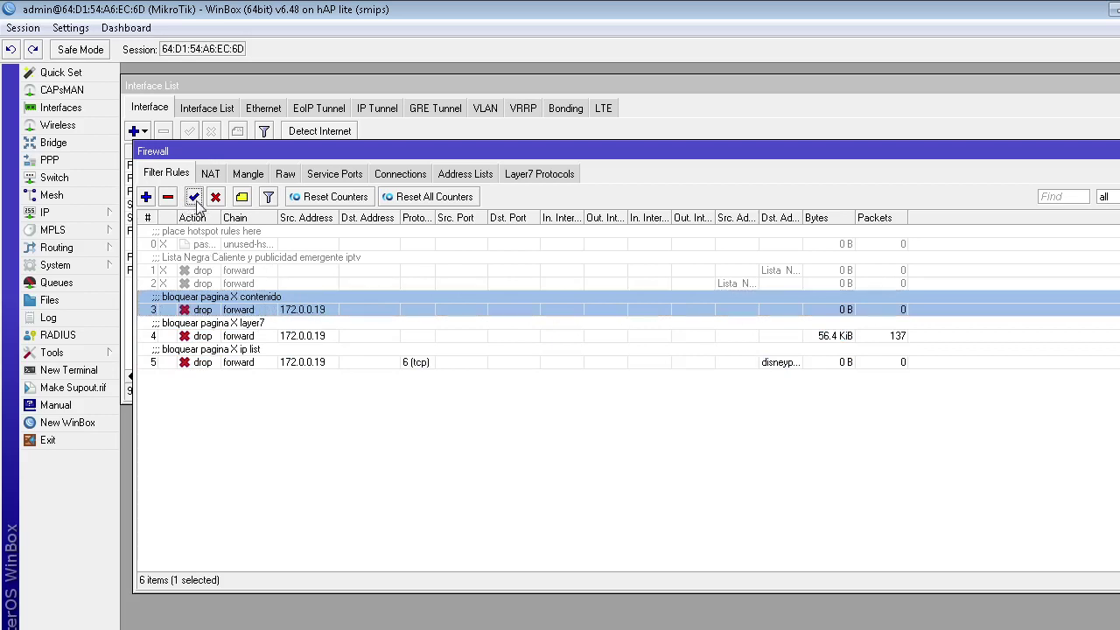
Review the contenido, layer7 and ip list blocking rules for client 172.0.0.19
click(280, 333)
click(301, 362)
click(315, 309)
click(315, 336)
click(316, 361)
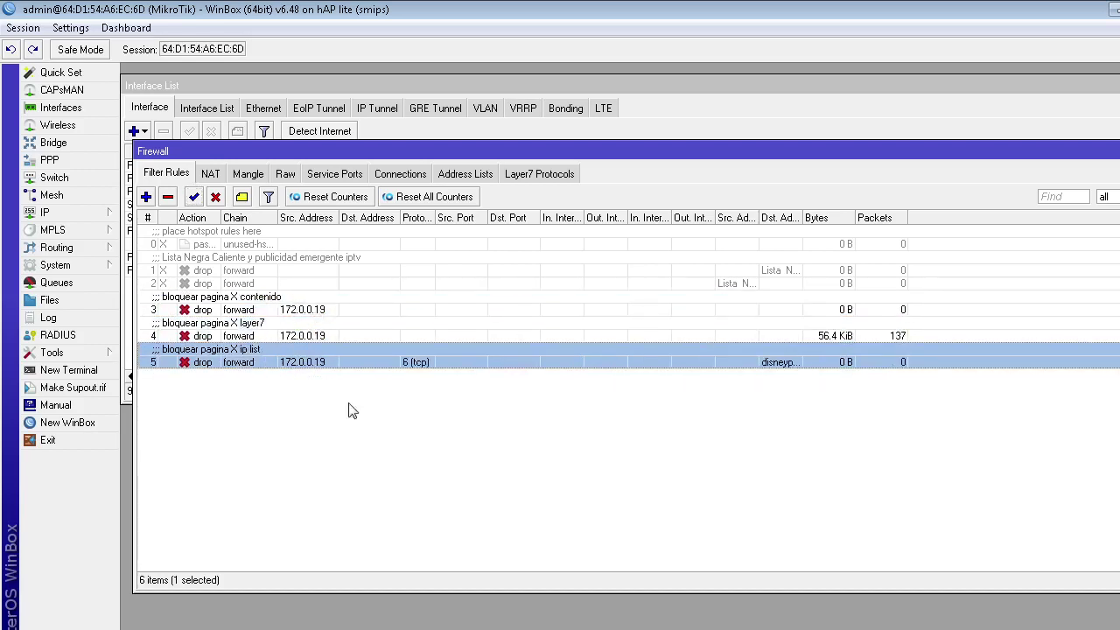
Switch to Chrome, reload the Disney+ page and search Google for "disney plus"
key(alt+Tab)
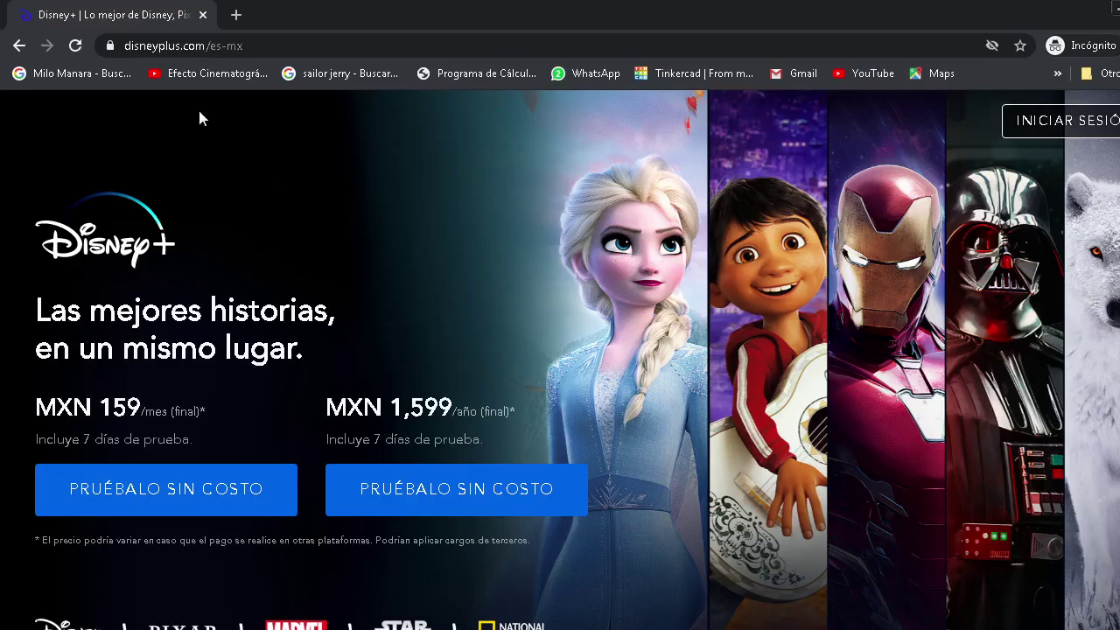
click(77, 45)
click(195, 48)
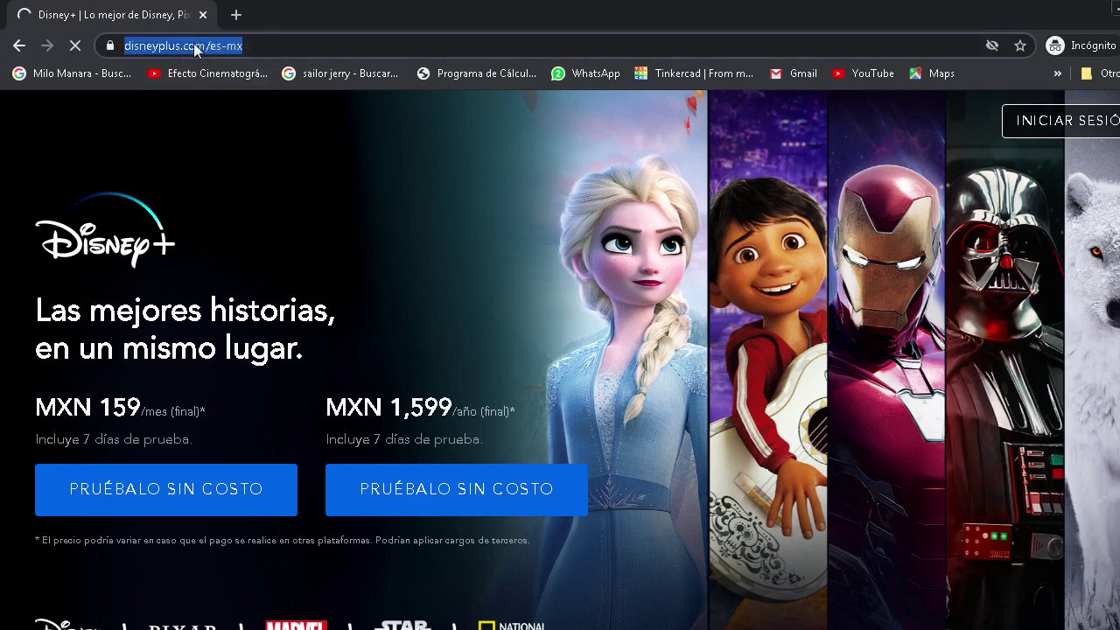
text(dy)
key(BackSpace)
text(isne)
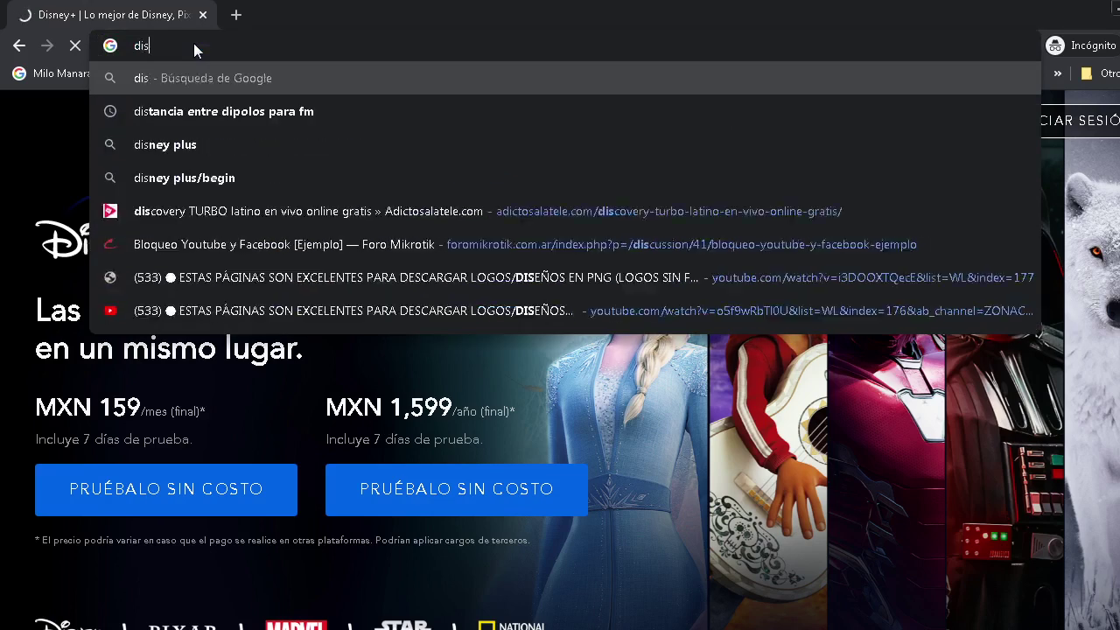
text(y)
key(Down)
key(Return)
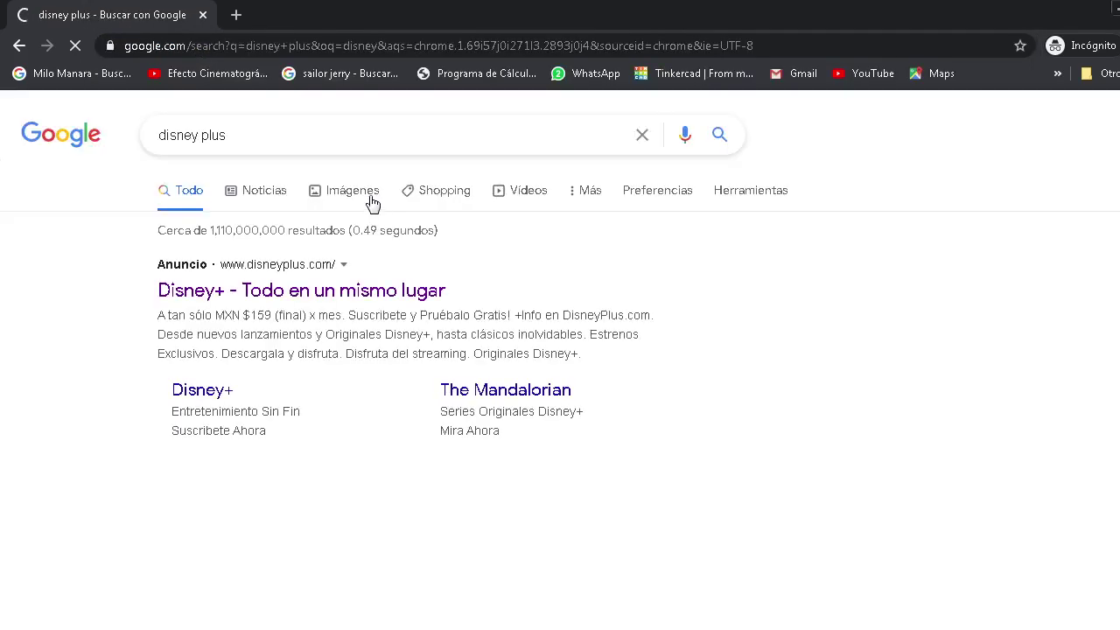
Look through the search results and open the sponsored "Disney+ - Todo en un mismo lugar" link
scroll(380, 271, down, 15)
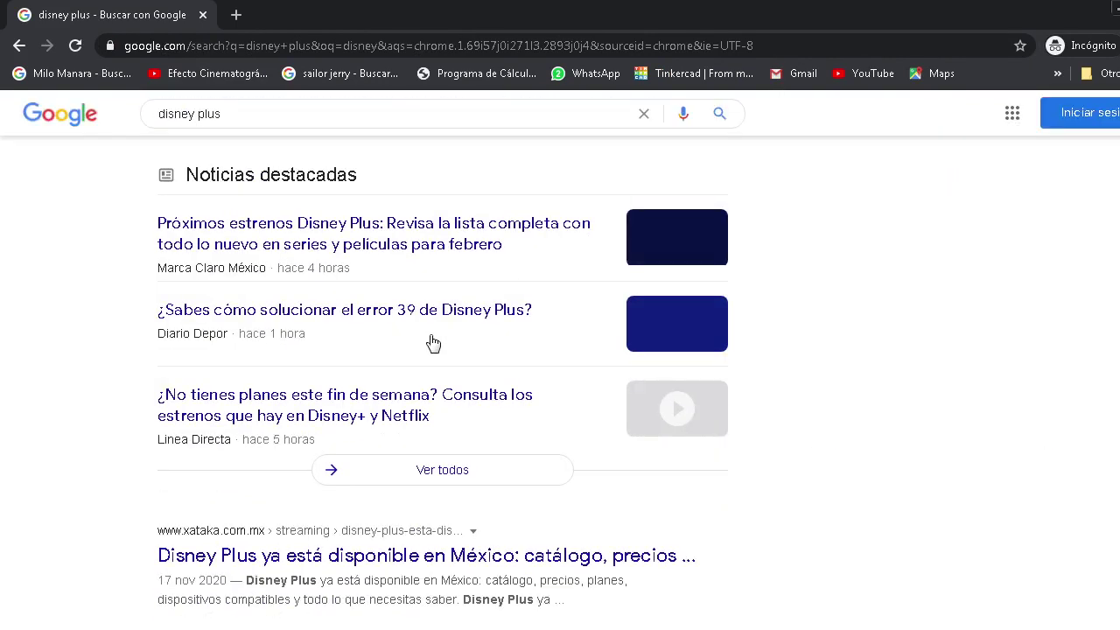
scroll(433, 343, down, 3)
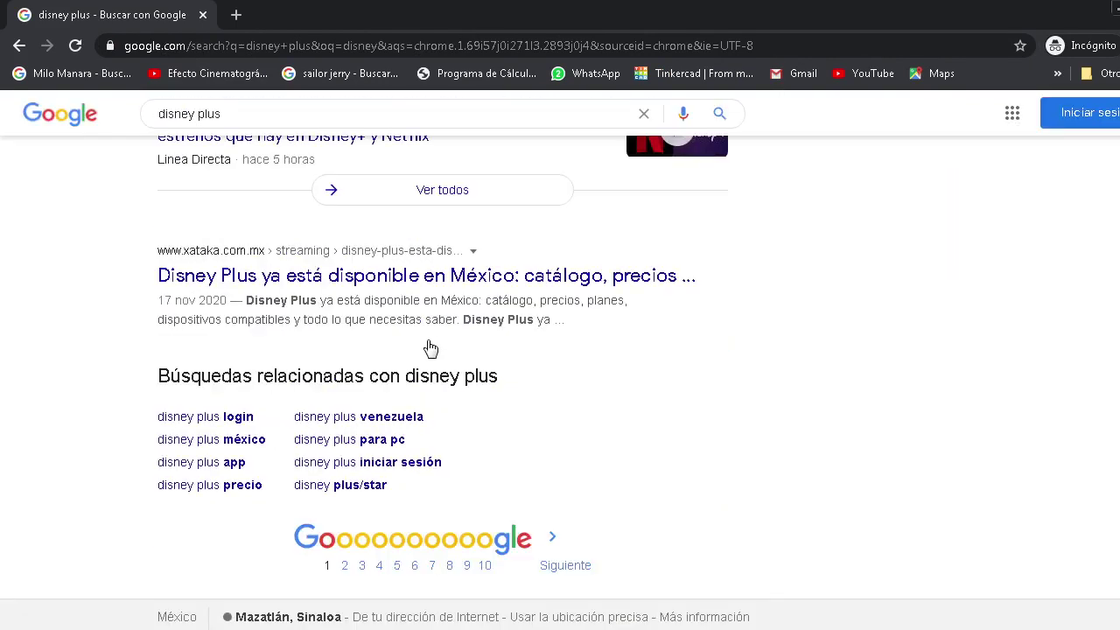
key(Home)
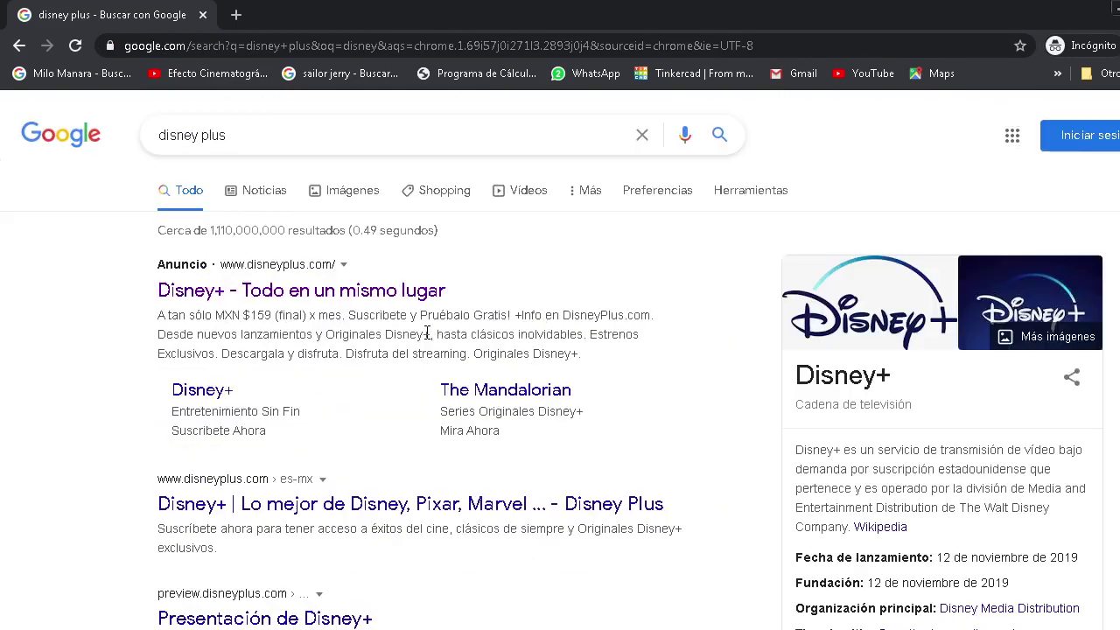
click(353, 294)
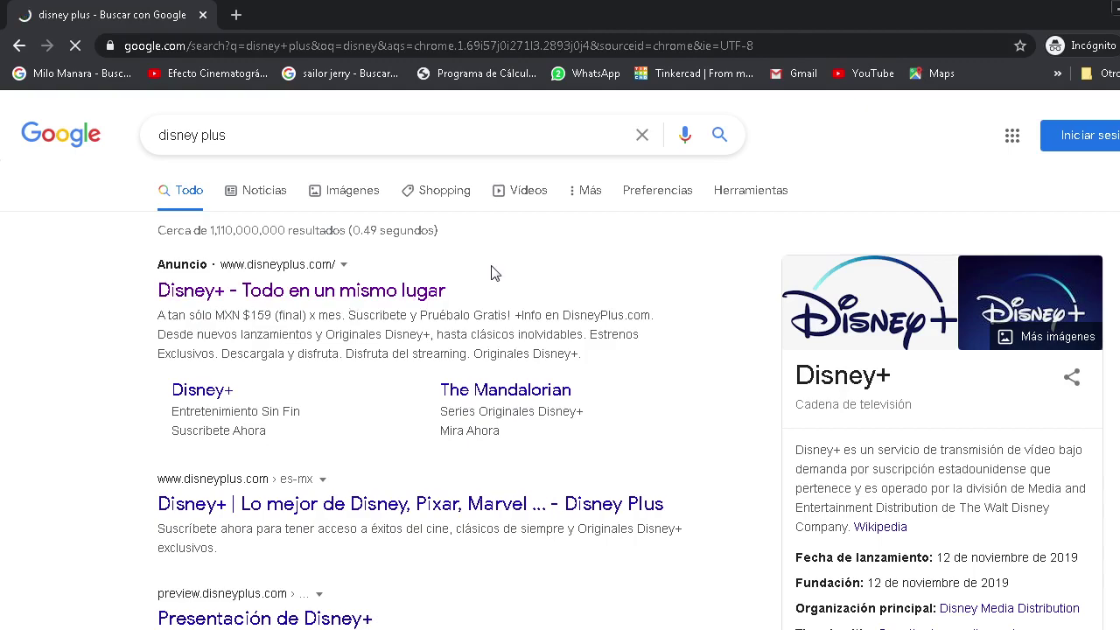
Return to WinBox, reset the counters of all filter rules, and compare the contenido and ip list rules
key(alt+Tab)
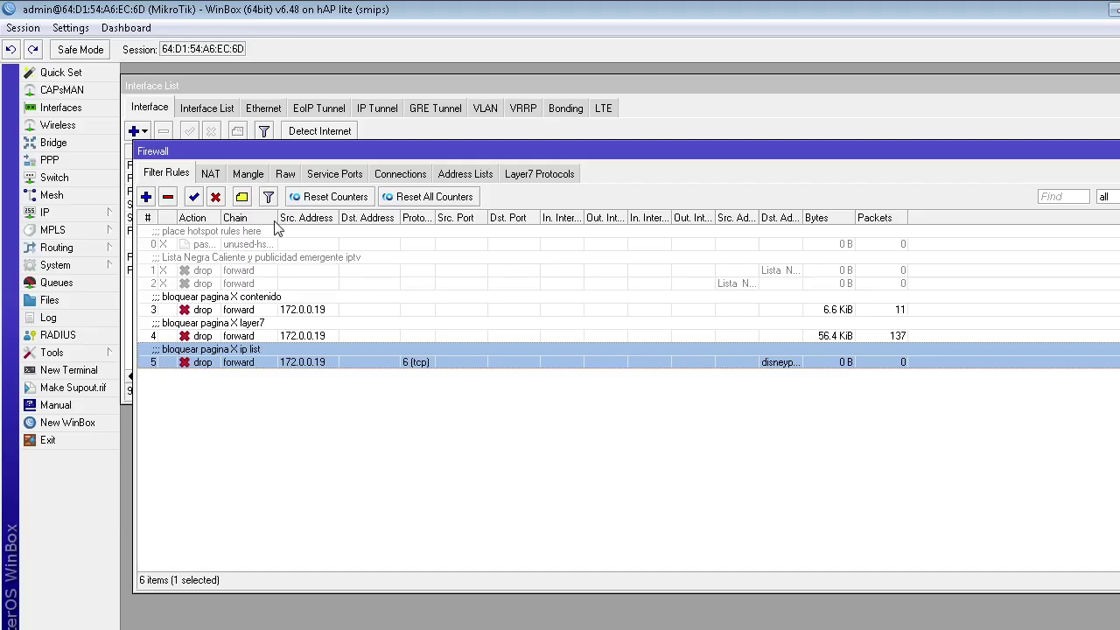
click(475, 204)
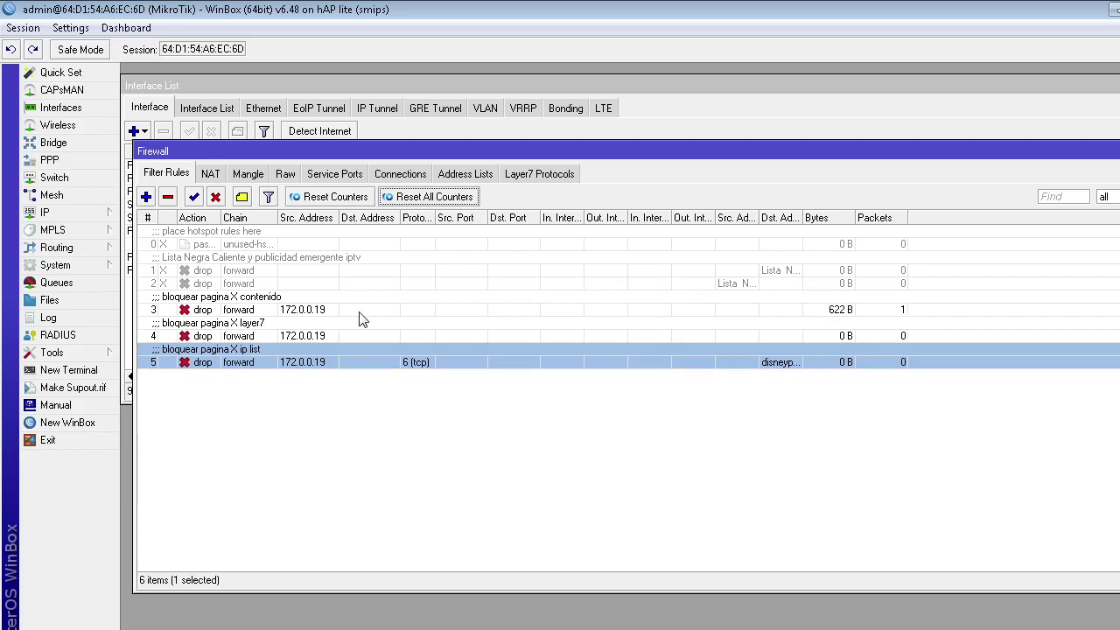
click(296, 308)
click(331, 361)
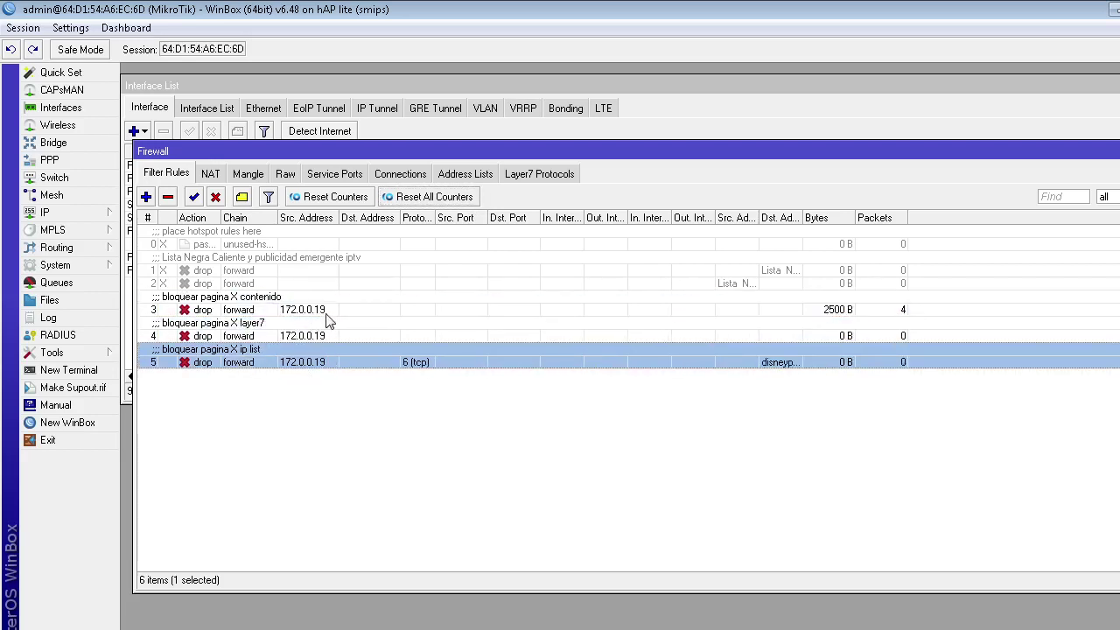
click(328, 313)
Remove the protocol and port conditions from the "bloquear pagina X ip list" rule and save it
double_click(357, 361)
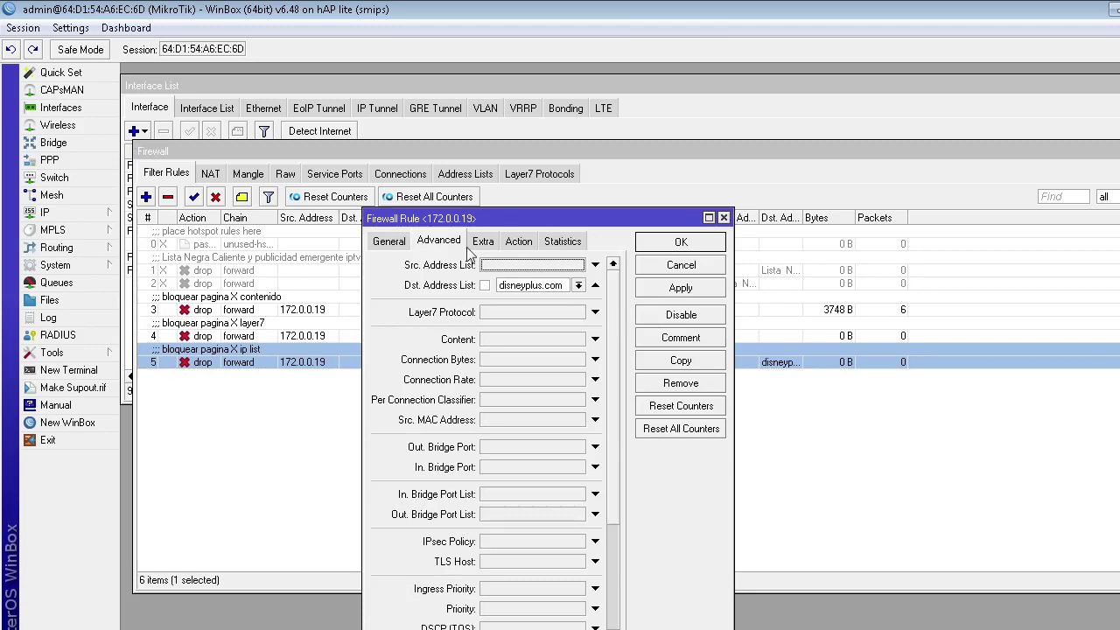
click(398, 245)
click(612, 332)
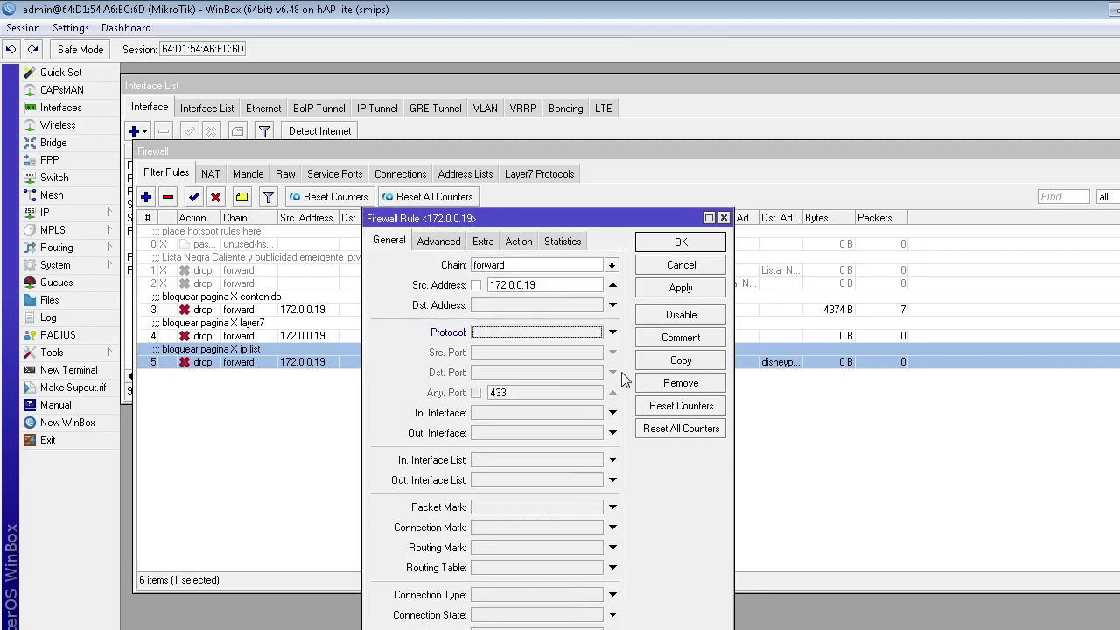
click(681, 289)
click(683, 244)
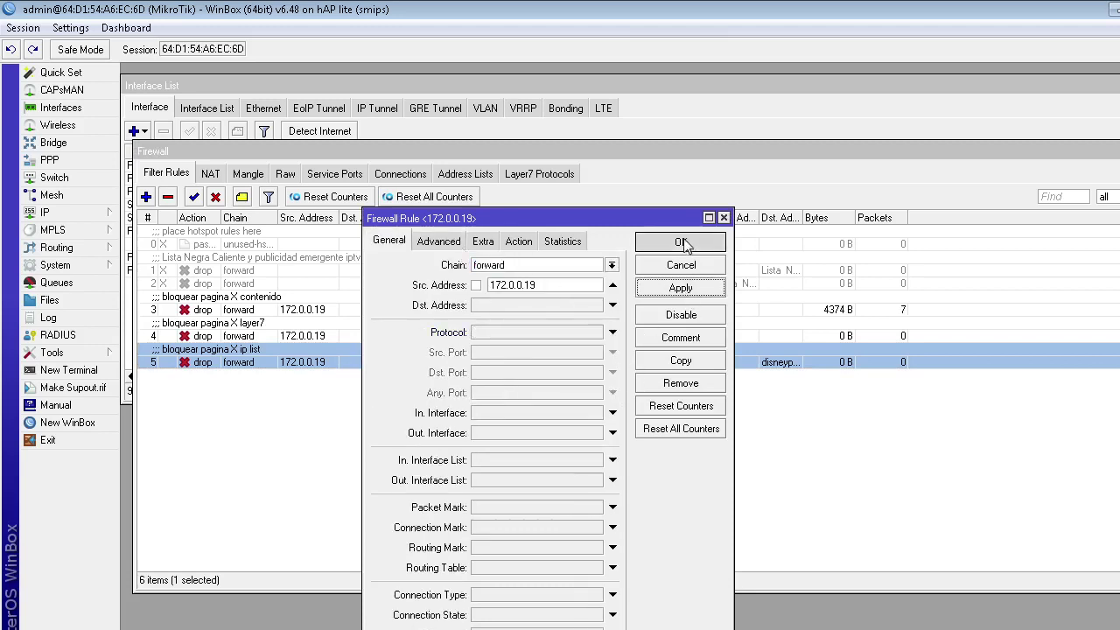
Compare the byte and packet counters of the contenido, layer7 and ip list rules
click(220, 314)
click(233, 335)
click(245, 363)
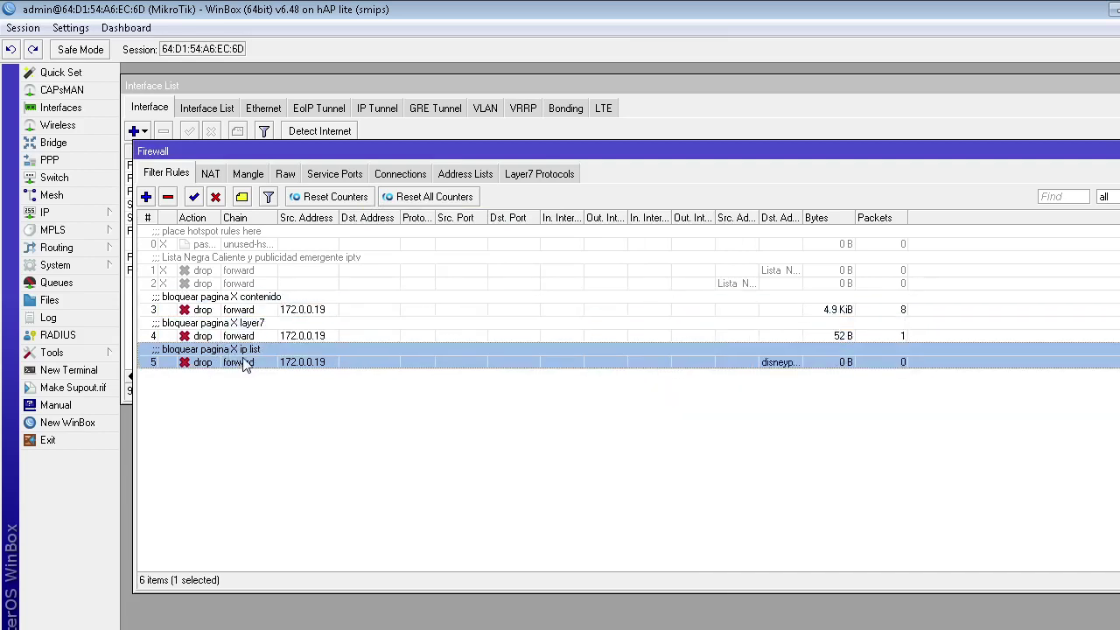
click(856, 306)
click(863, 334)
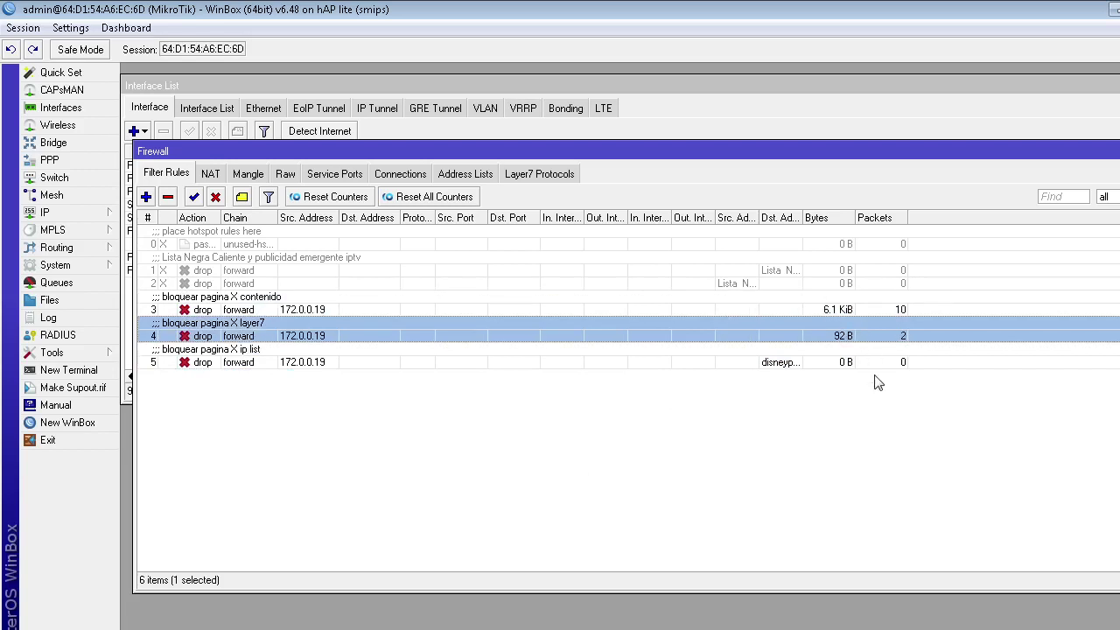
click(244, 361)
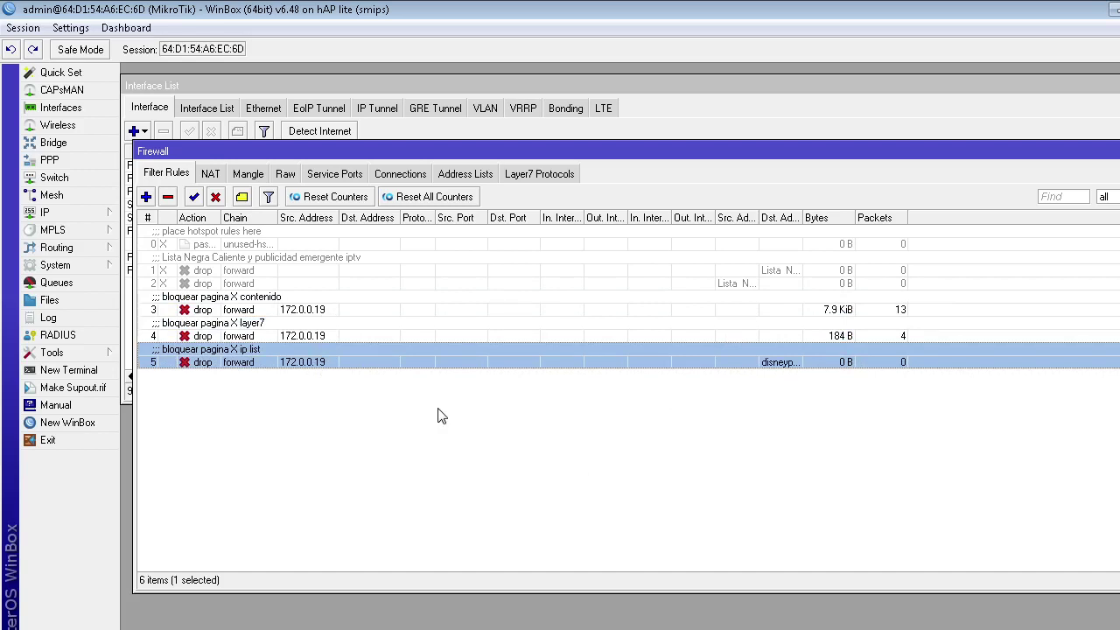
Switch to Chrome, retry the Disney+ page, and open mercadolibre.com to test access to another site
key(alt+Tab)
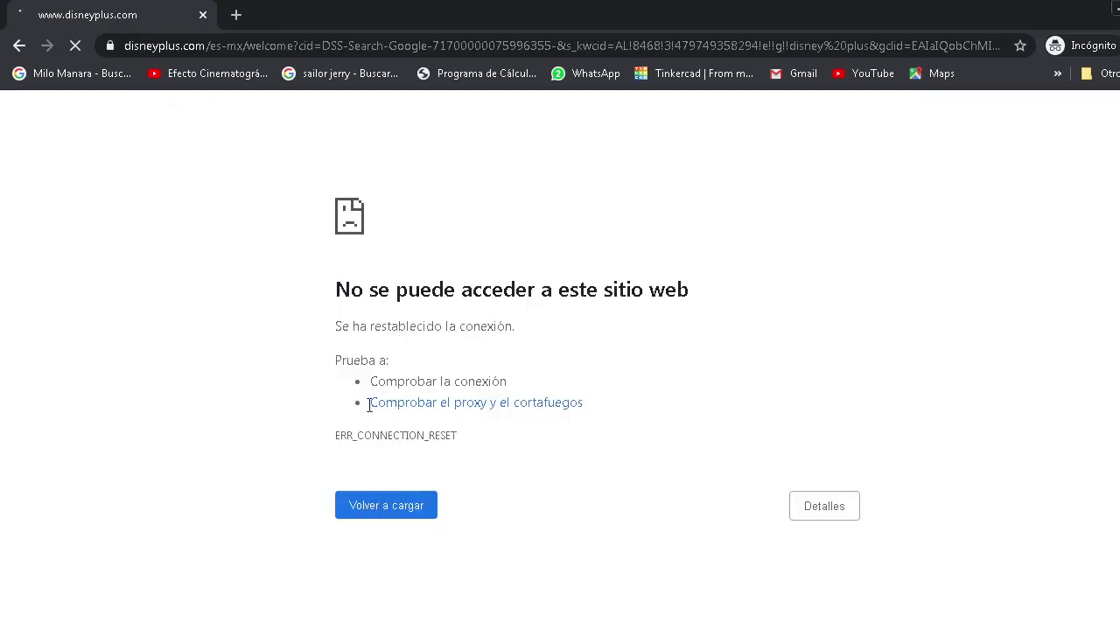
click(383, 505)
click(382, 505)
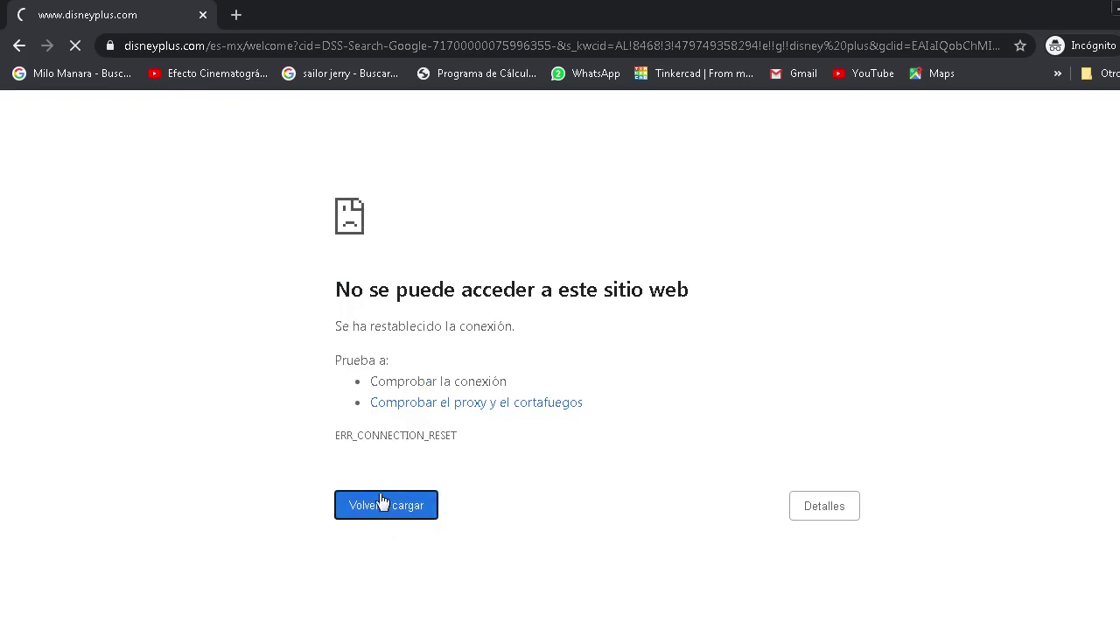
click(176, 47)
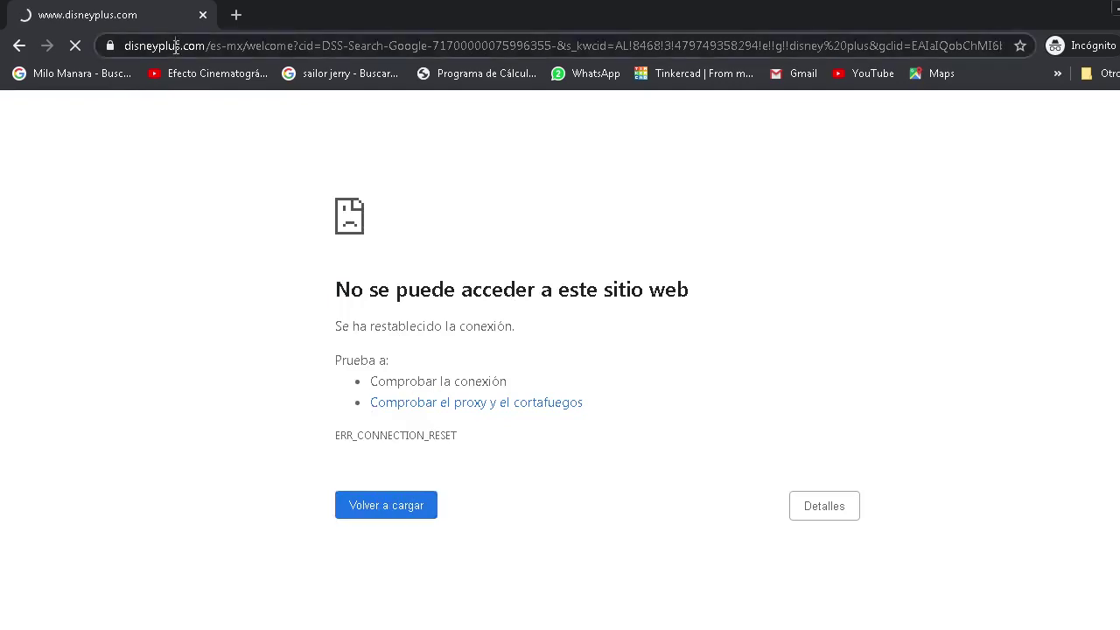
text(merc)
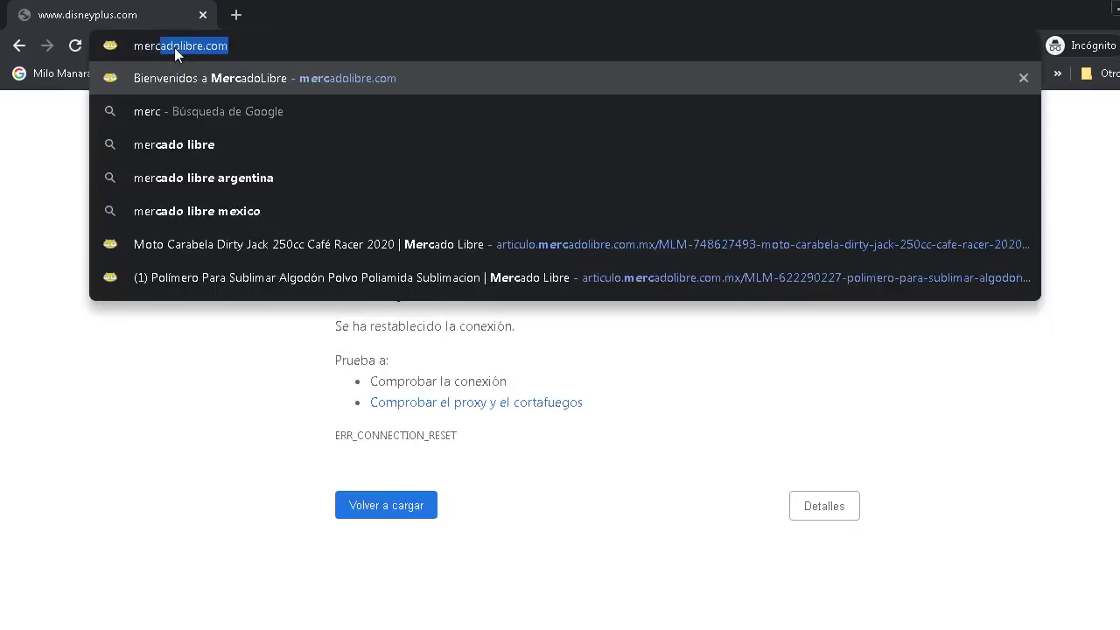
key(Return)
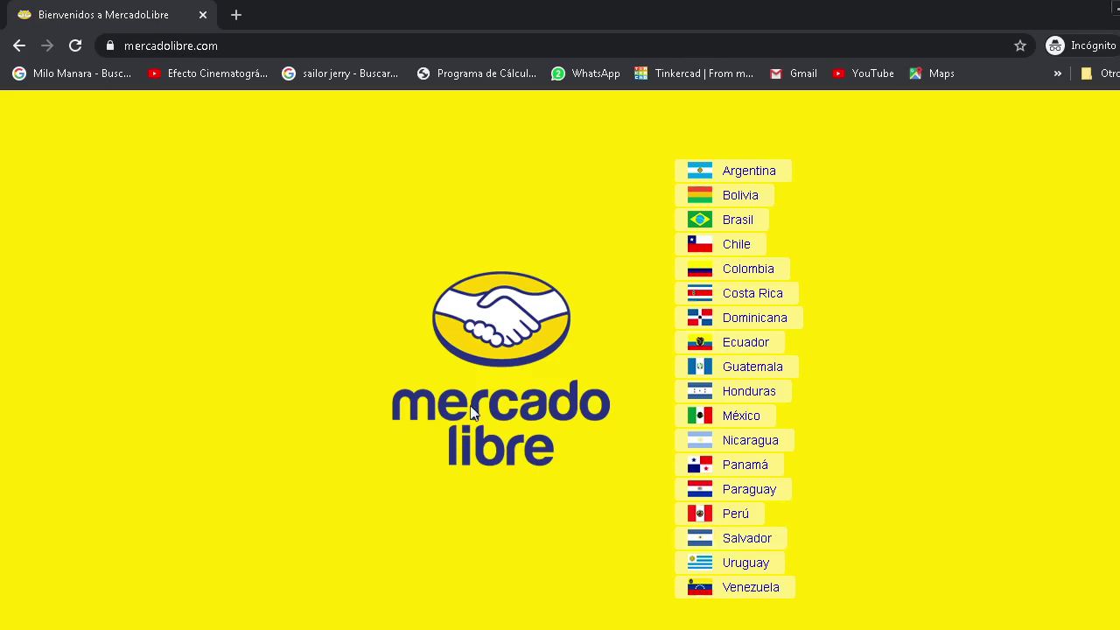
Return to WinBox and check which of the three blocking rules are counting dropped traffic
key(alt+Tab)
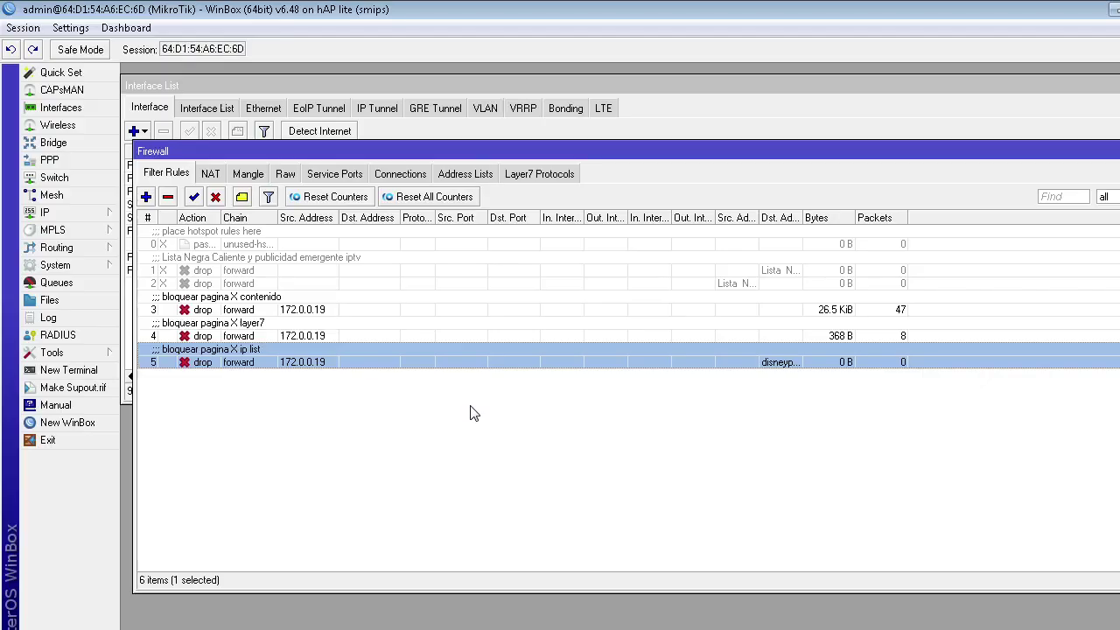
click(275, 312)
click(286, 335)
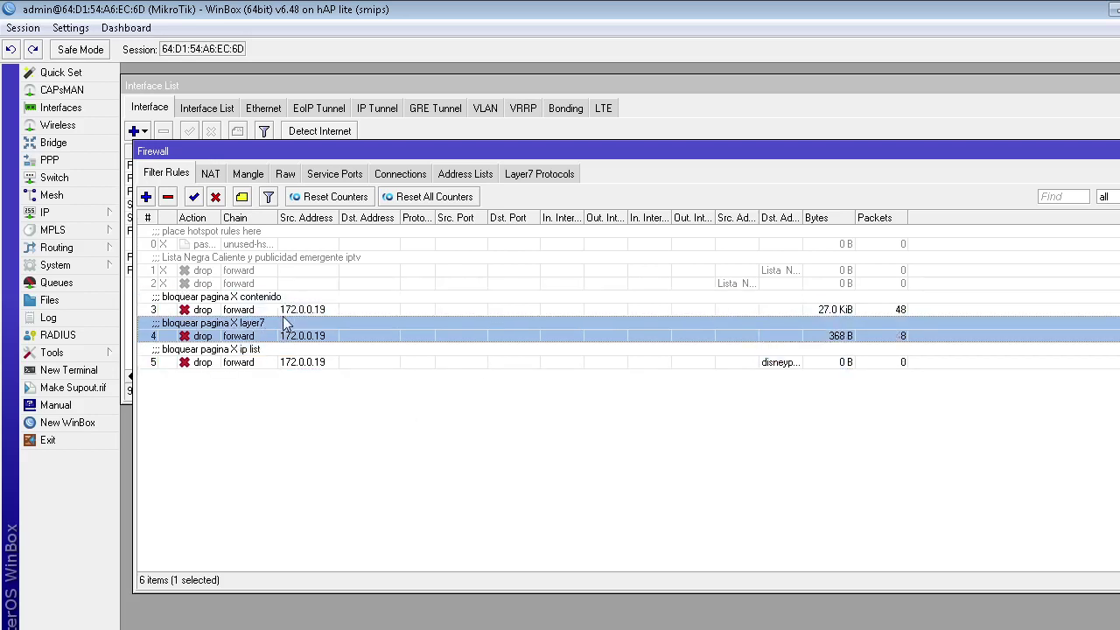
click(308, 362)
click(300, 338)
click(306, 308)
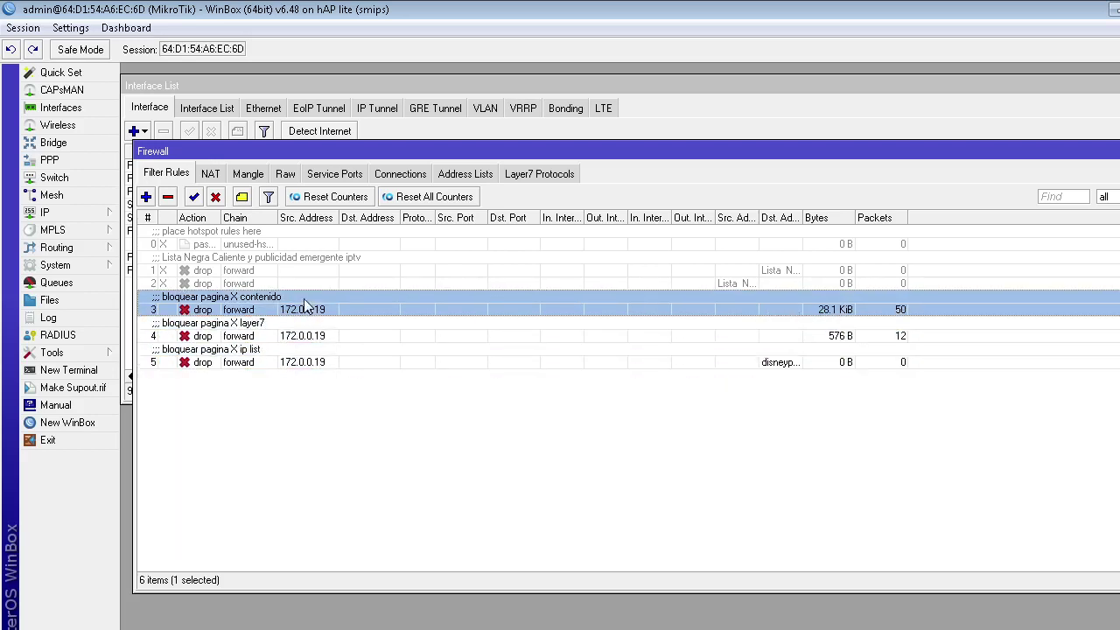
click(315, 335)
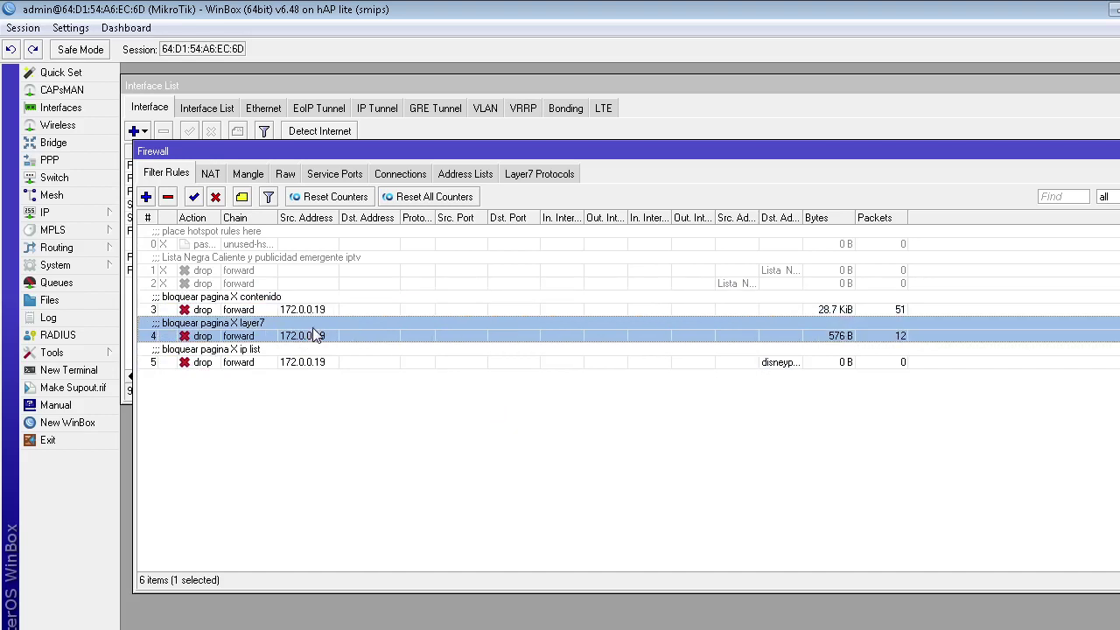
click(313, 362)
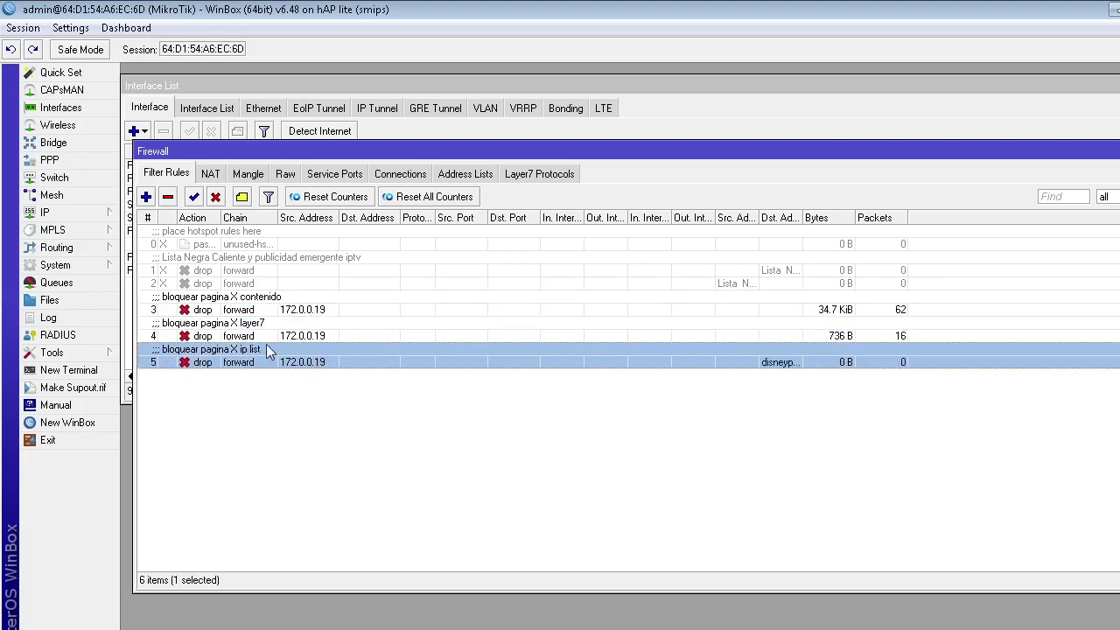
Examine the Lista Negra domain and IP entries in the address lists, and go back to the filter rules
click(451, 180)
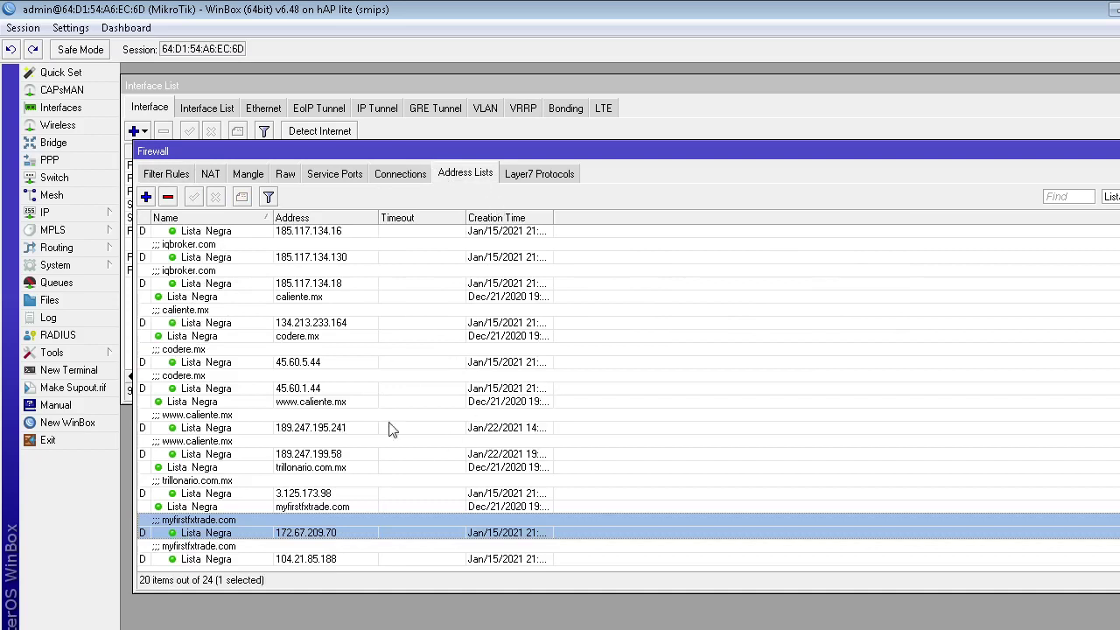
click(319, 339)
click(319, 361)
click(317, 405)
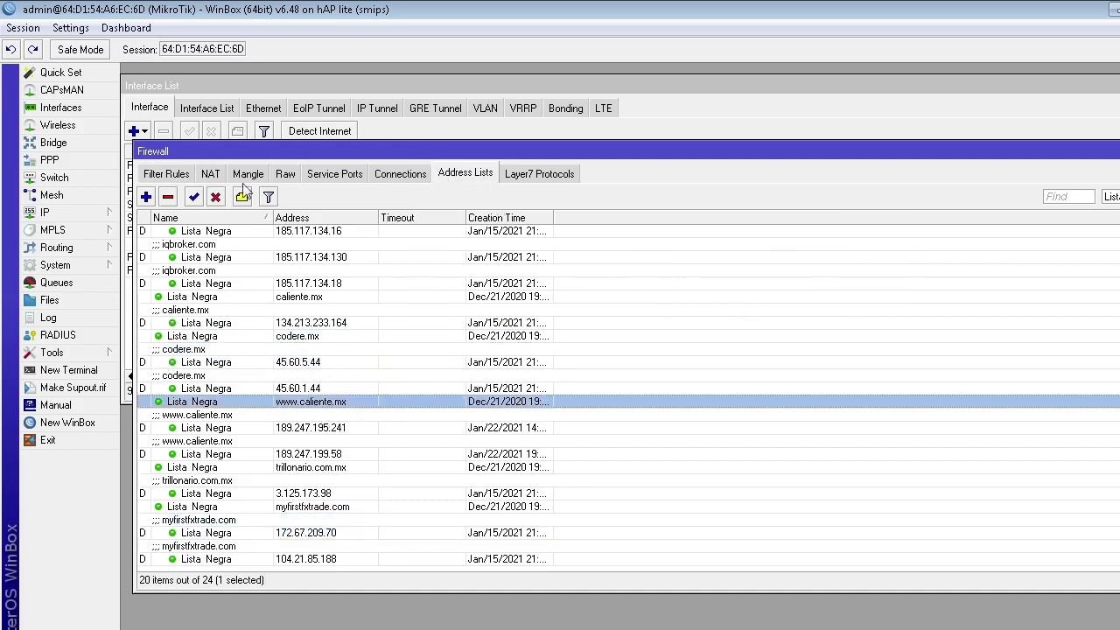
click(209, 177)
click(164, 178)
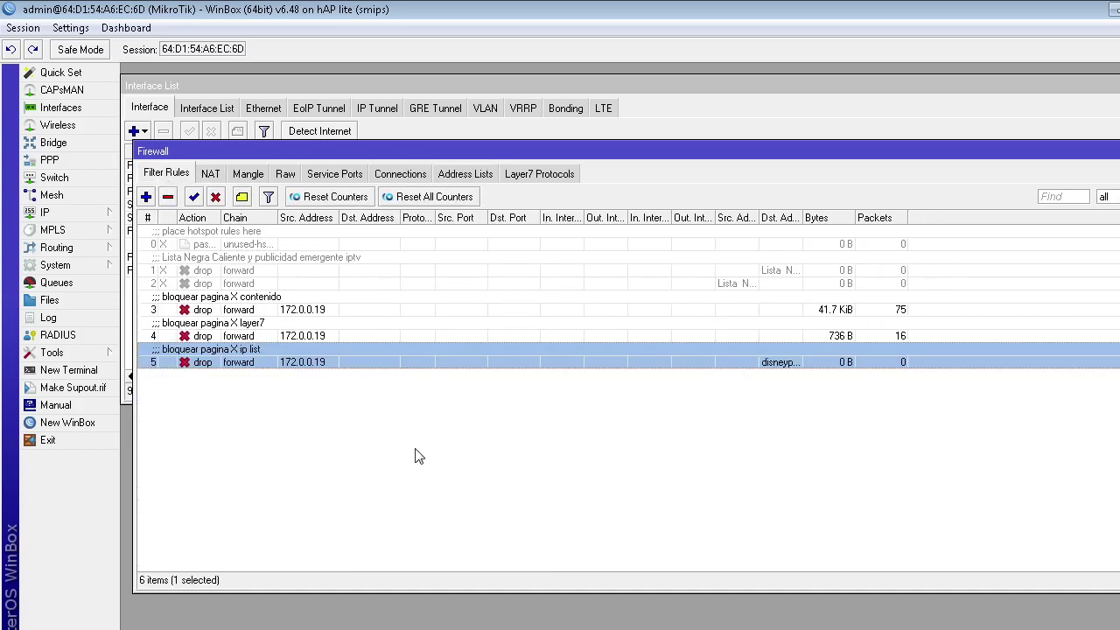